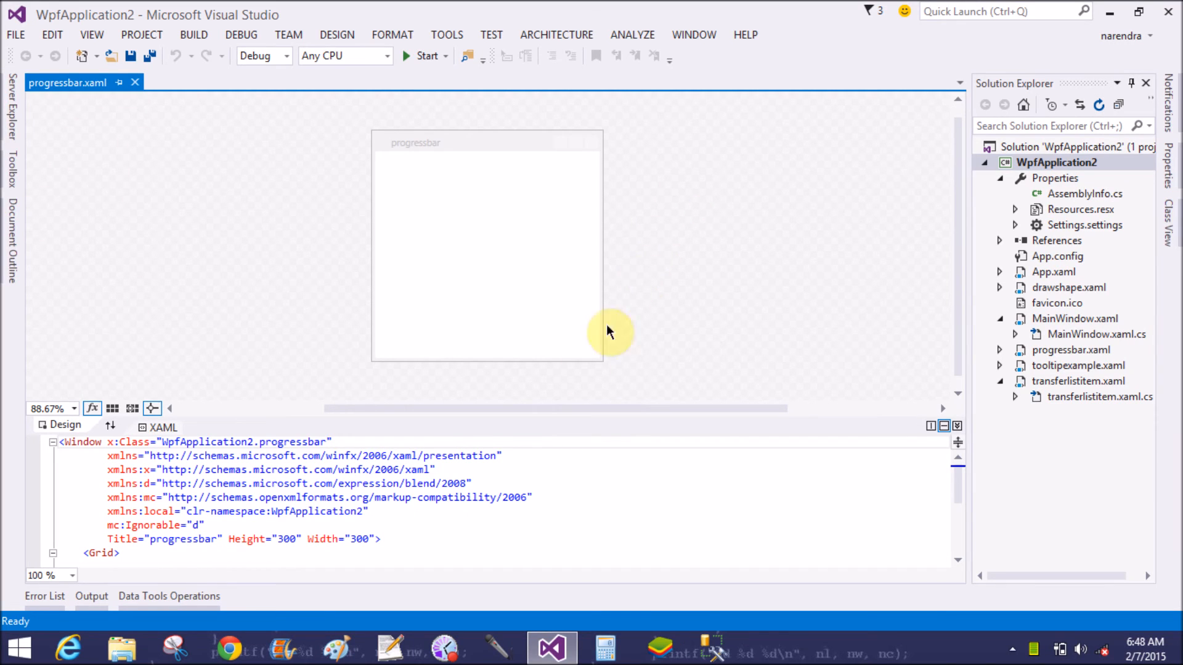
scroll(241, 471, "down", 3)
scroll(176, 485, "up", 1)
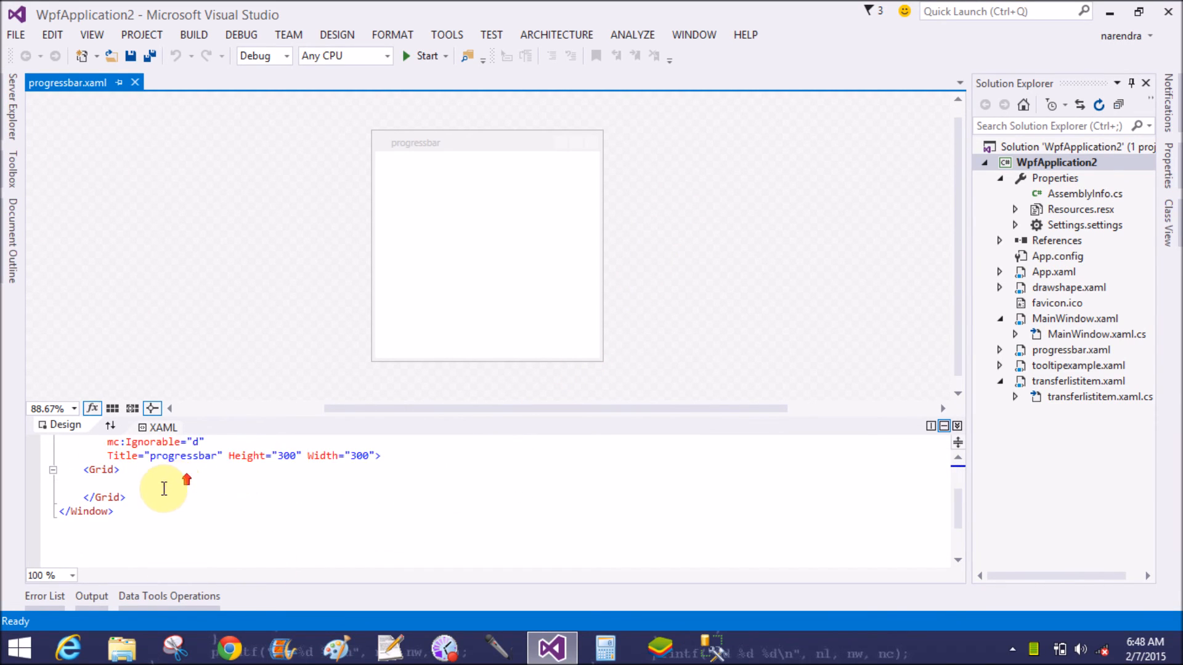
Show the Toolbox, pin it open, widen it and expand All WPF Controls
left_click(111, 484)
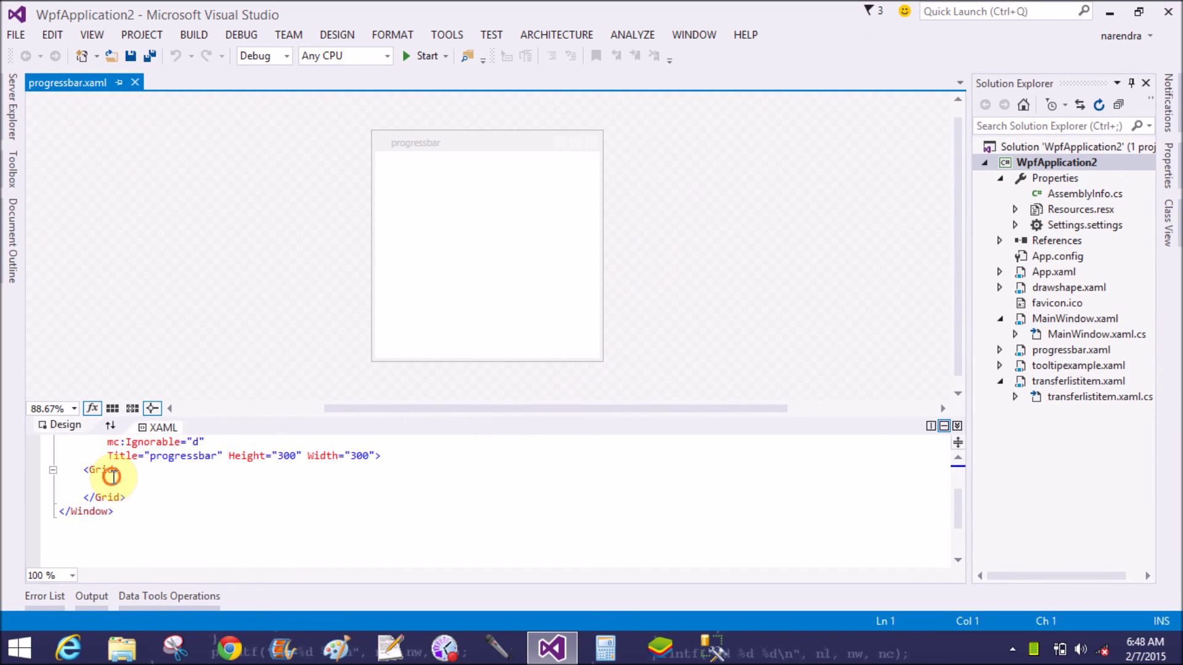
left_click(14, 179)
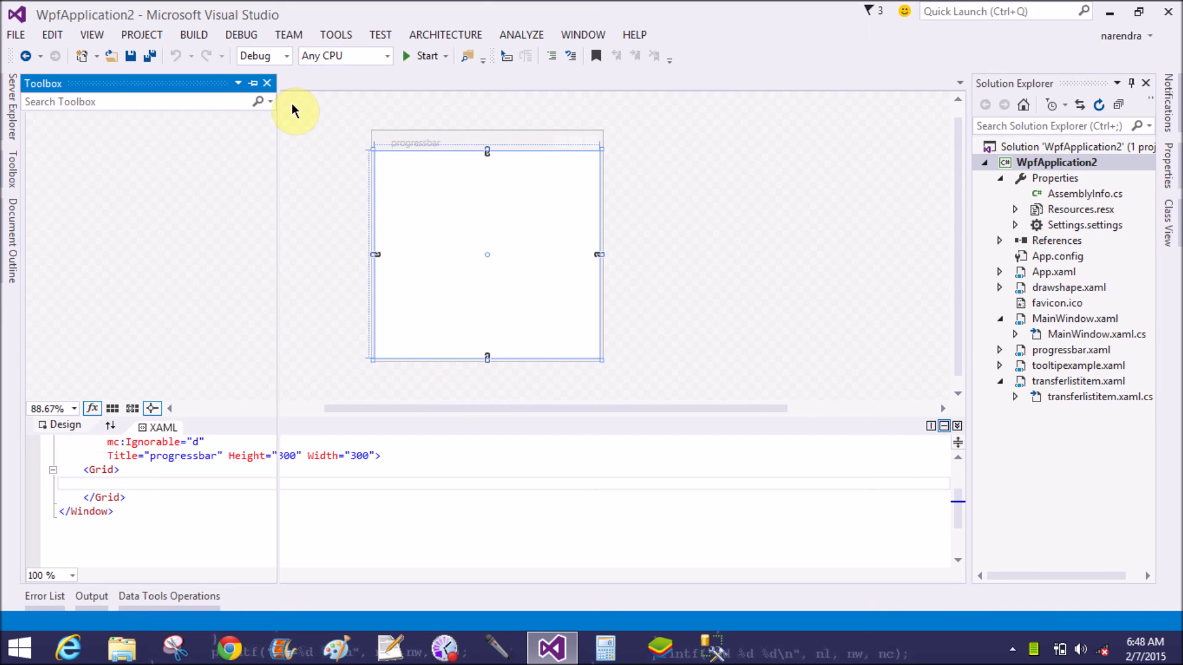
left_click(254, 83)
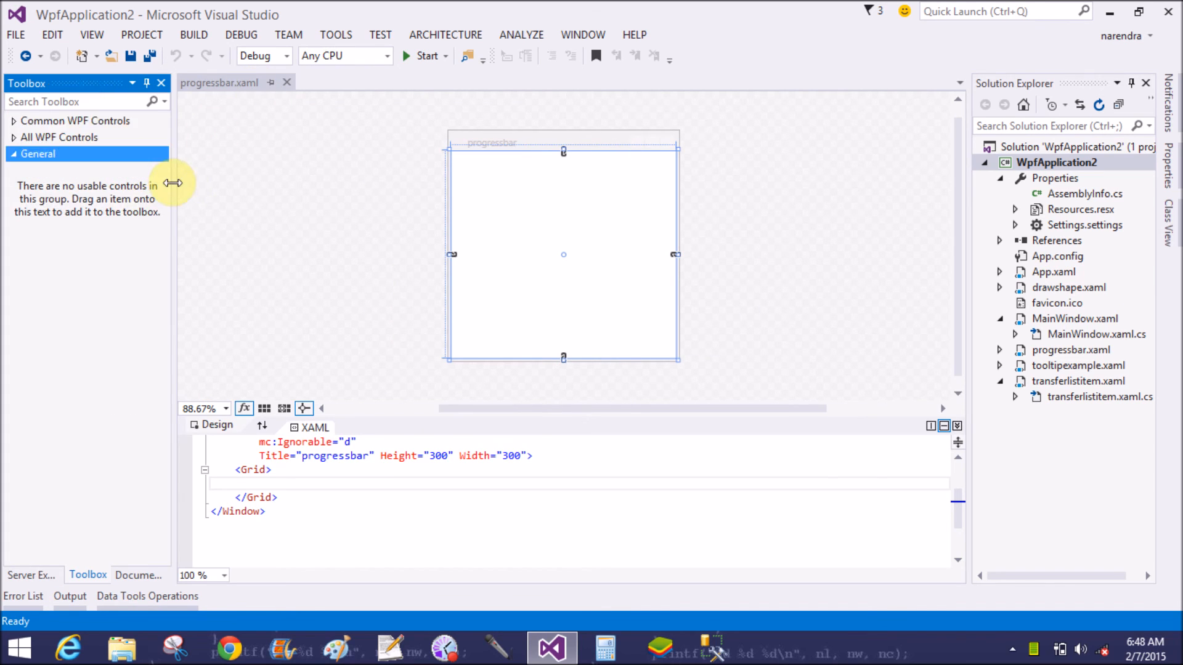
left_click_drag(174, 185, 201, 201)
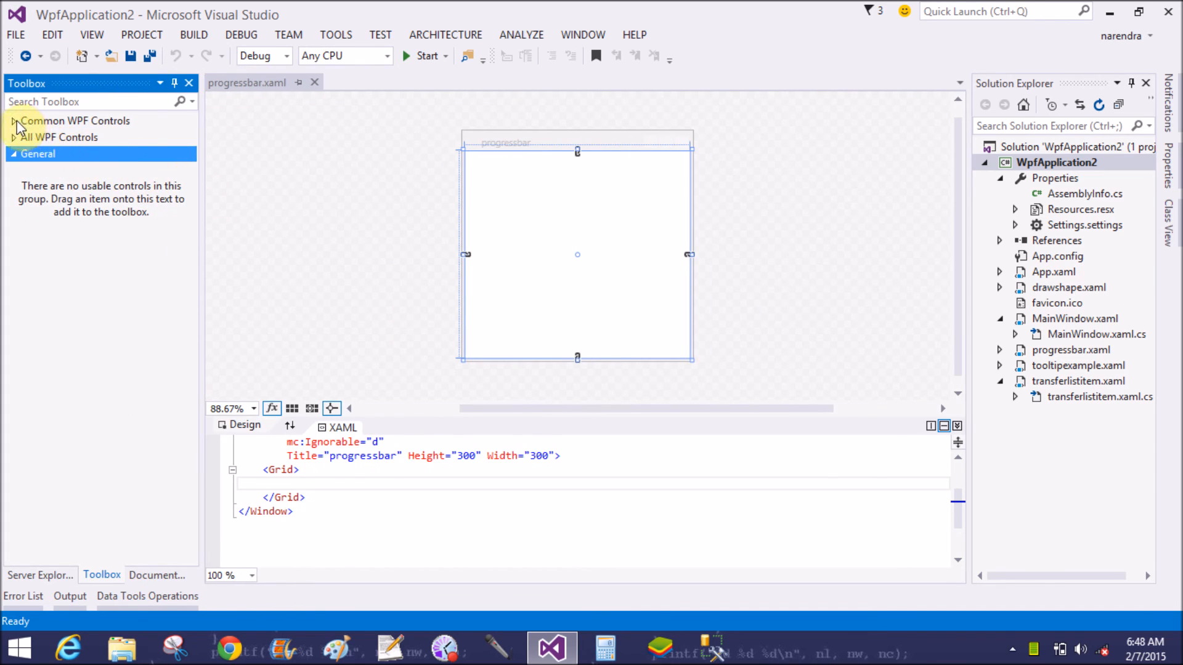
left_click(17, 137)
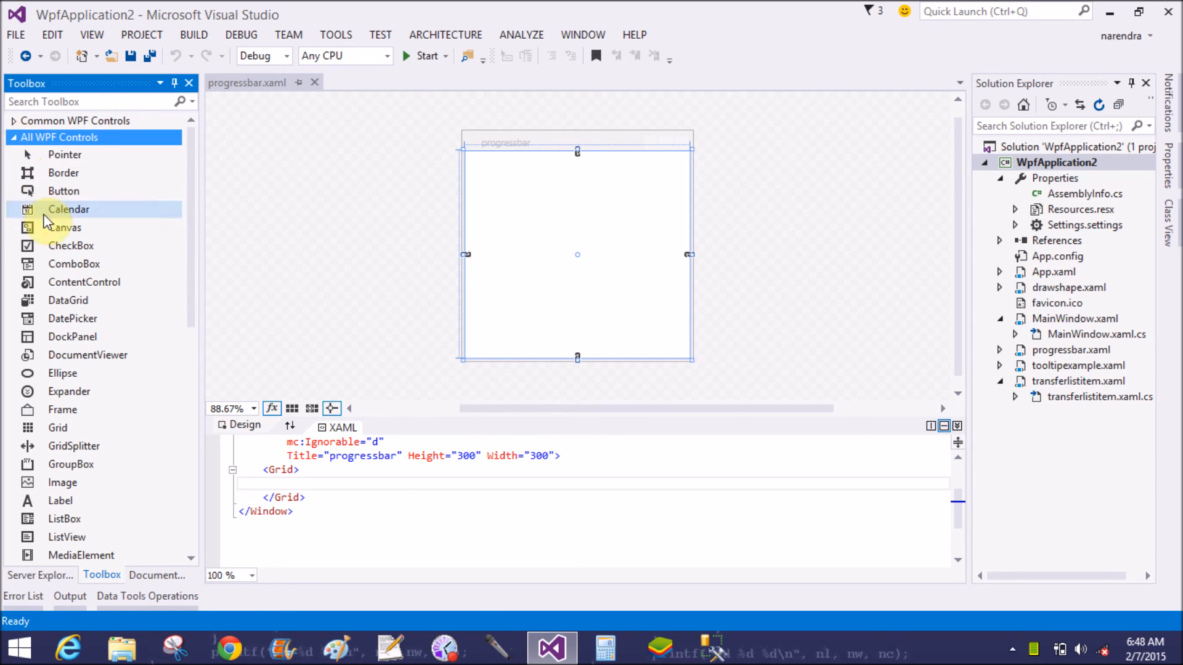
scroll(59, 251, "down", 2)
scroll(59, 252, "down", 1)
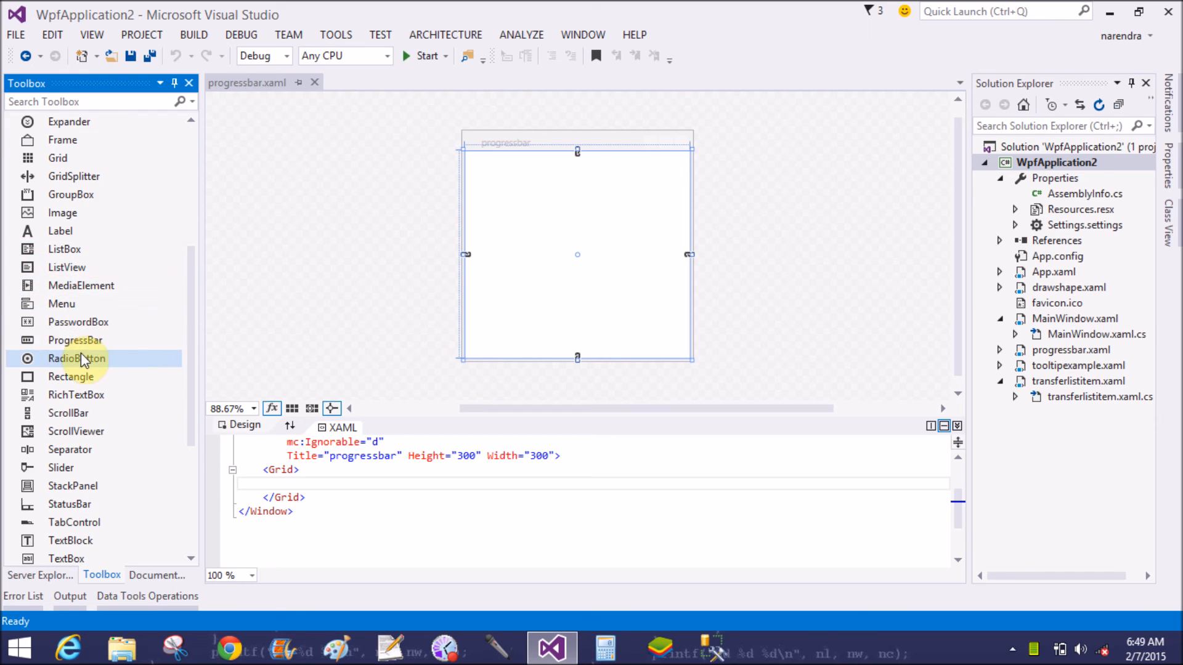
Drop a ProgressBar into the grid, resize it to 230 by 43 and save
left_click_drag(83, 341, 494, 258)
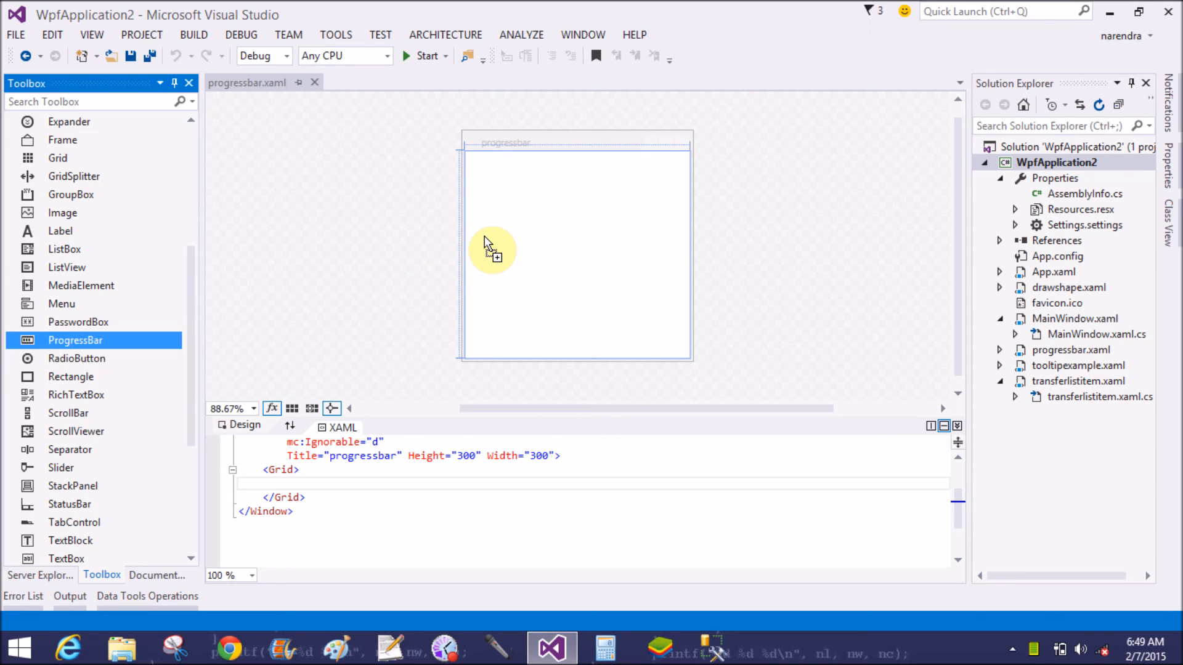
left_click_drag(484, 236, 485, 236)
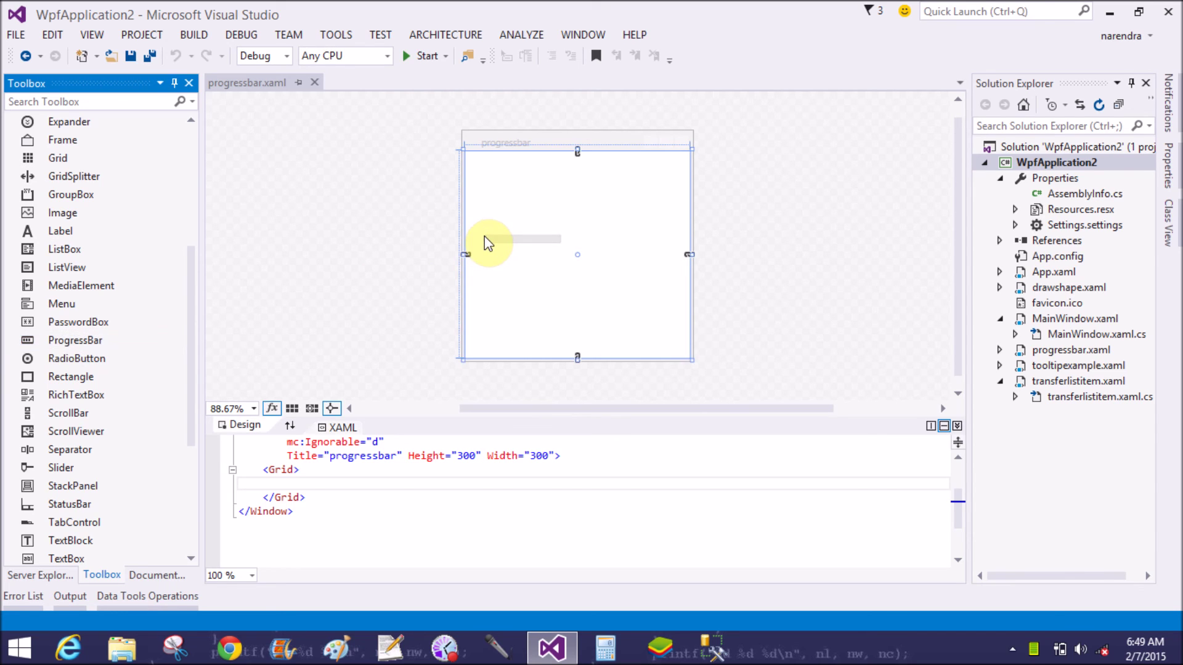
left_click(532, 240)
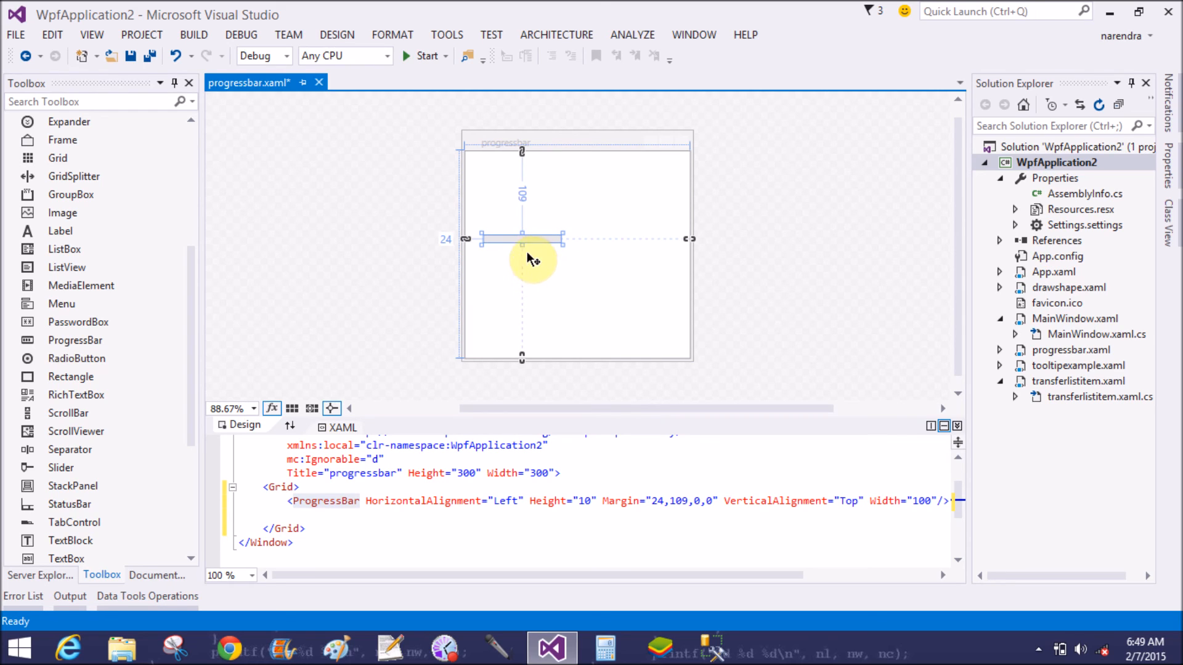
mouse_move(523, 244)
left_mouse_down()
mouse_move(527, 268)
mouse_move(664, 260)
left_mouse_up()
left_click(542, 309)
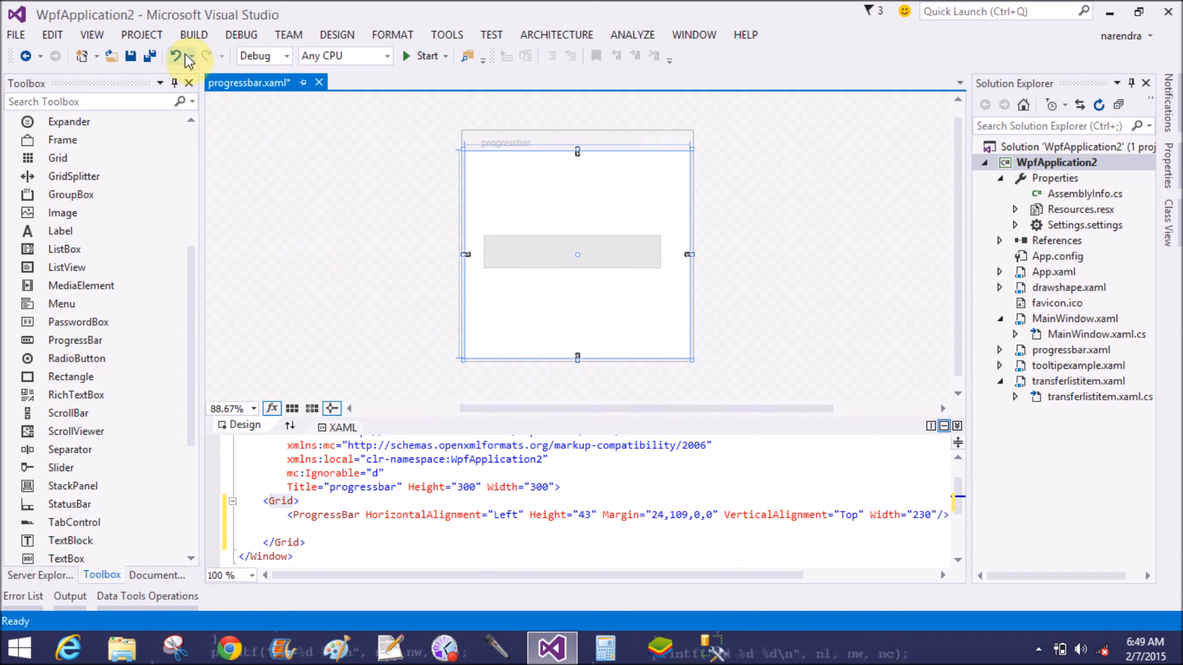
left_click(131, 55)
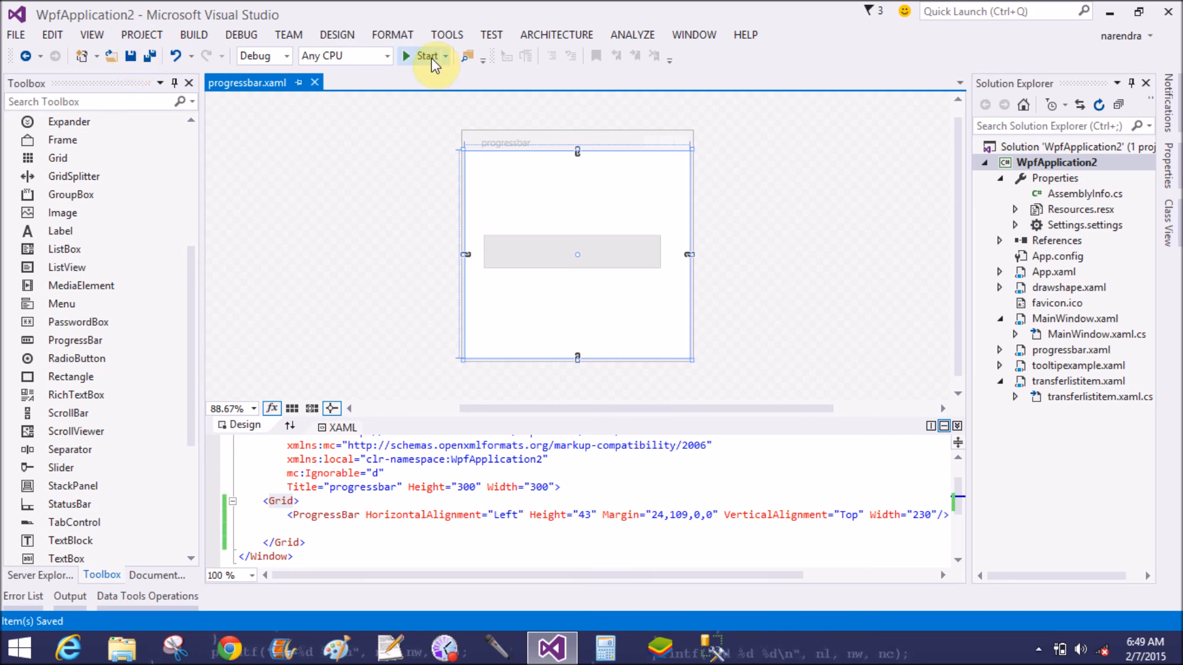
left_click(427, 56)
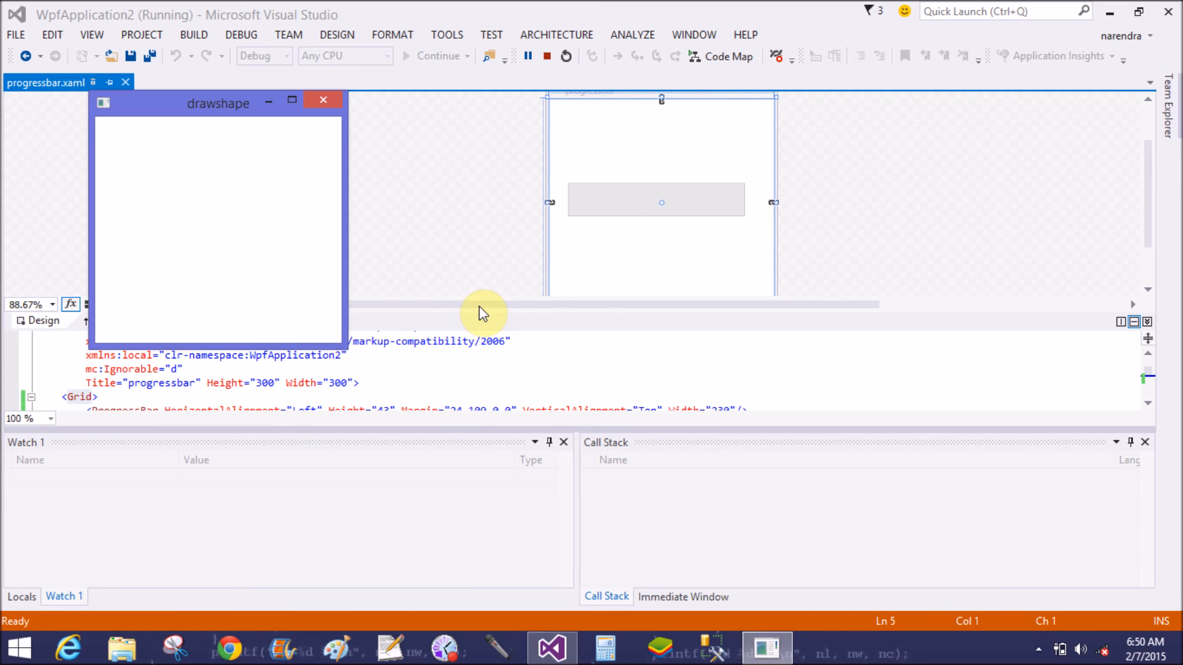
mouse_move(187, 102)
left_mouse_down()
mouse_move(263, 164)
mouse_move(696, 248)
left_mouse_up()
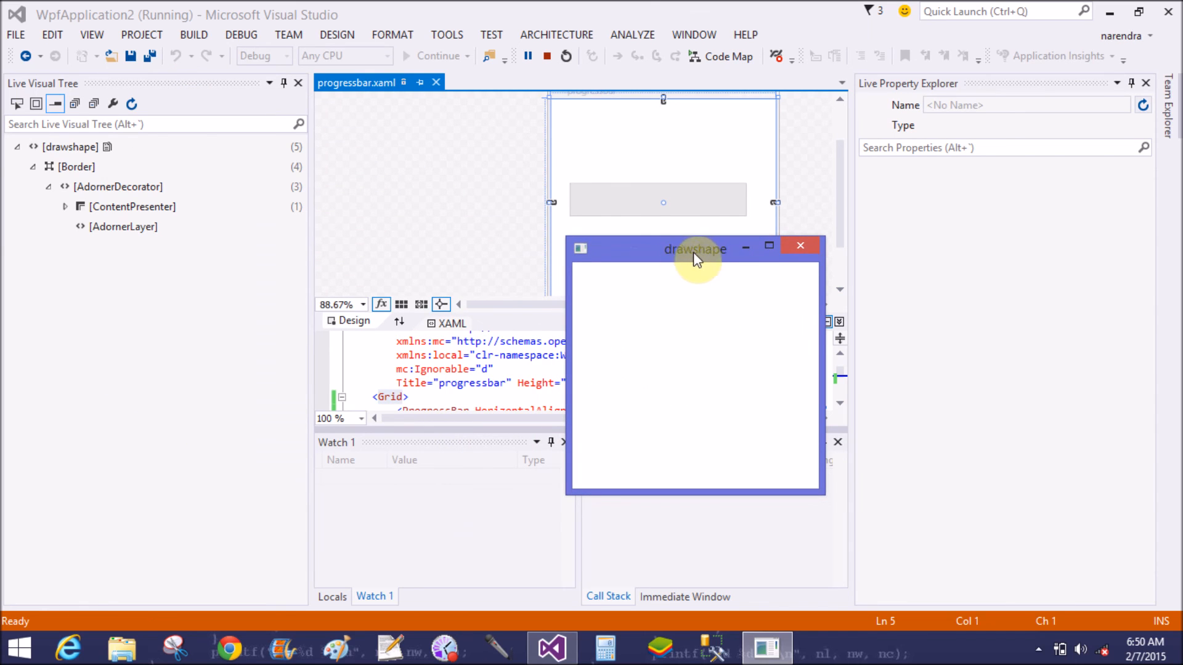
left_click(810, 249)
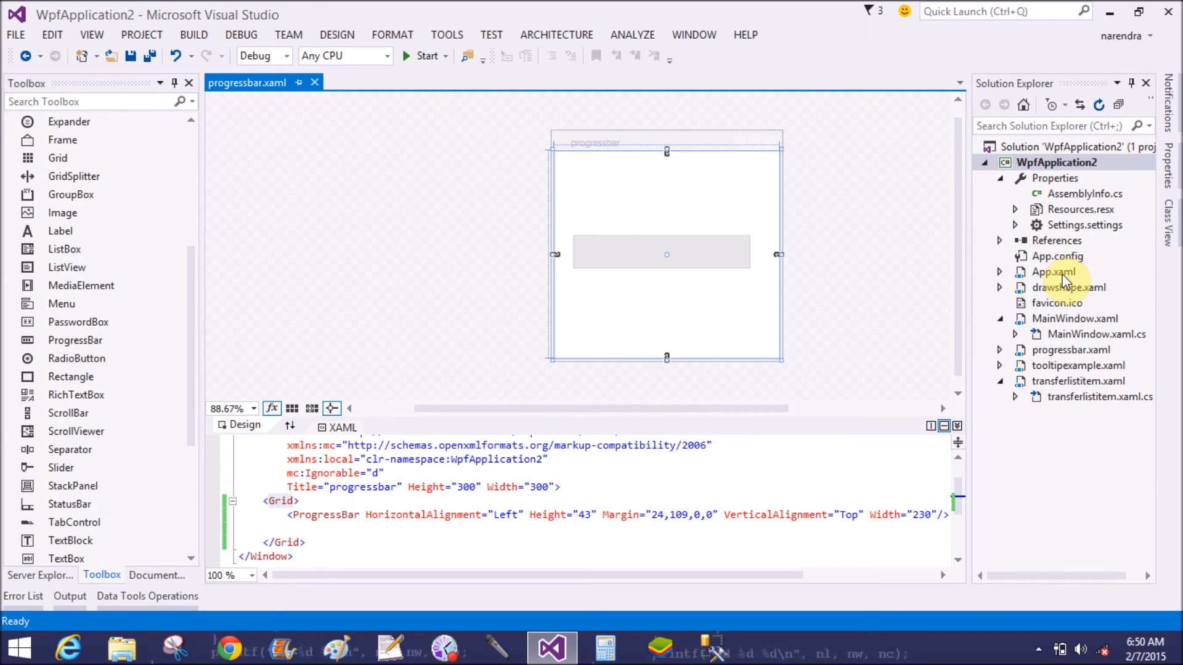
In App.xaml change StartupUri from drawshape to progressbar.xaml, save and close it
double_click(1053, 271)
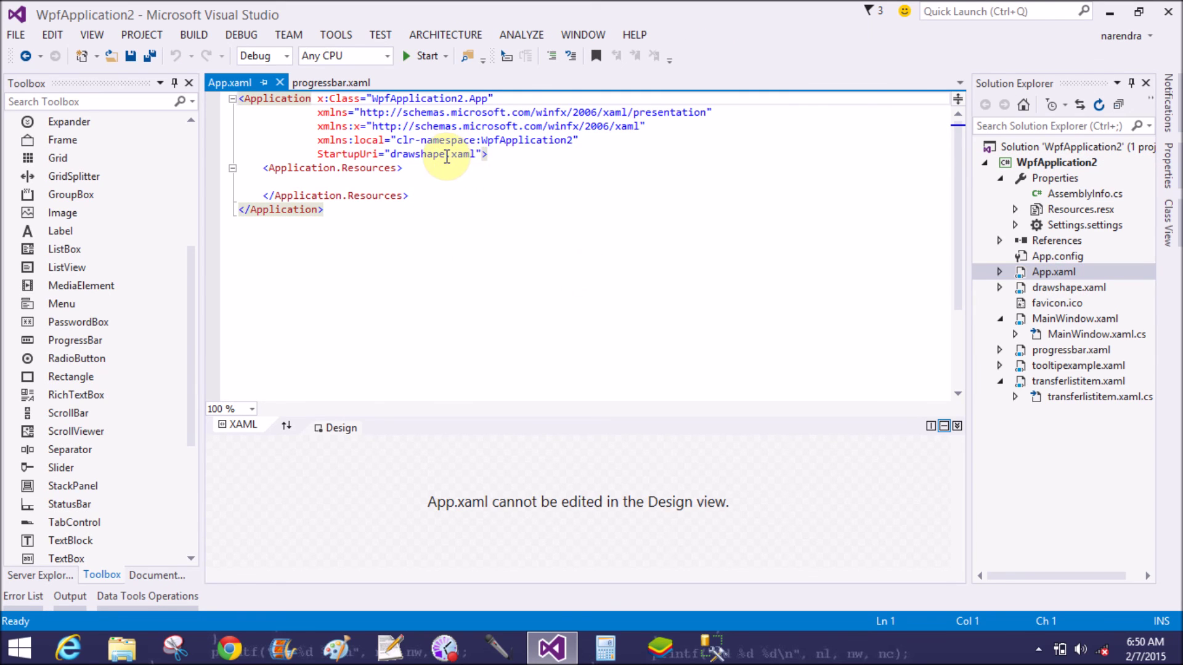
left_click(446, 155)
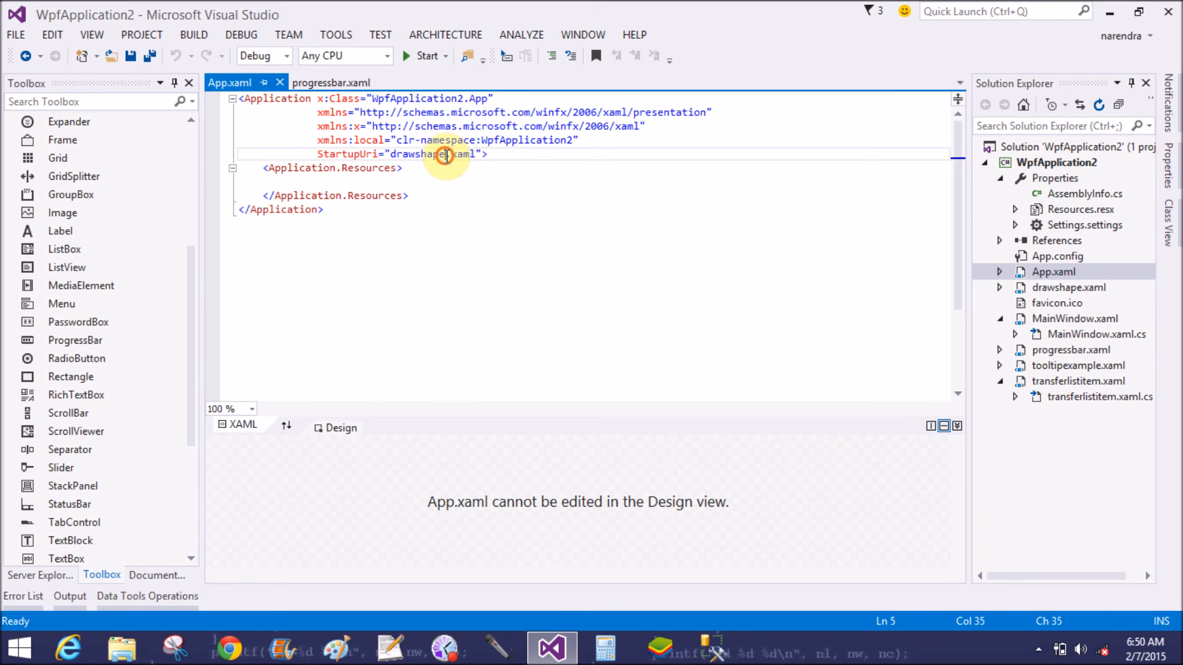
key("BackSpace")
key("BackSpace")
key("BackSpace")
key("BackSpace")
key("BackSpace")
key("BackSpace")
key("BackSpace")
key("BackSpace")
key("BackSpace")
type("progra")
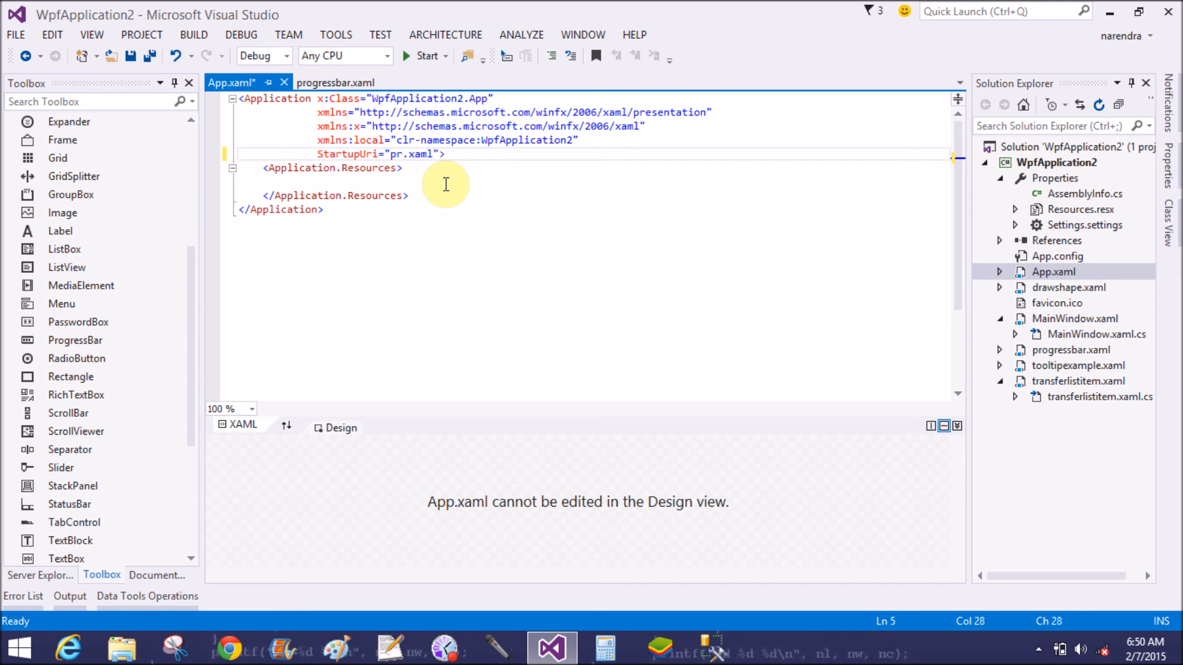
type("ss")
type("bar")
left_click(130, 55)
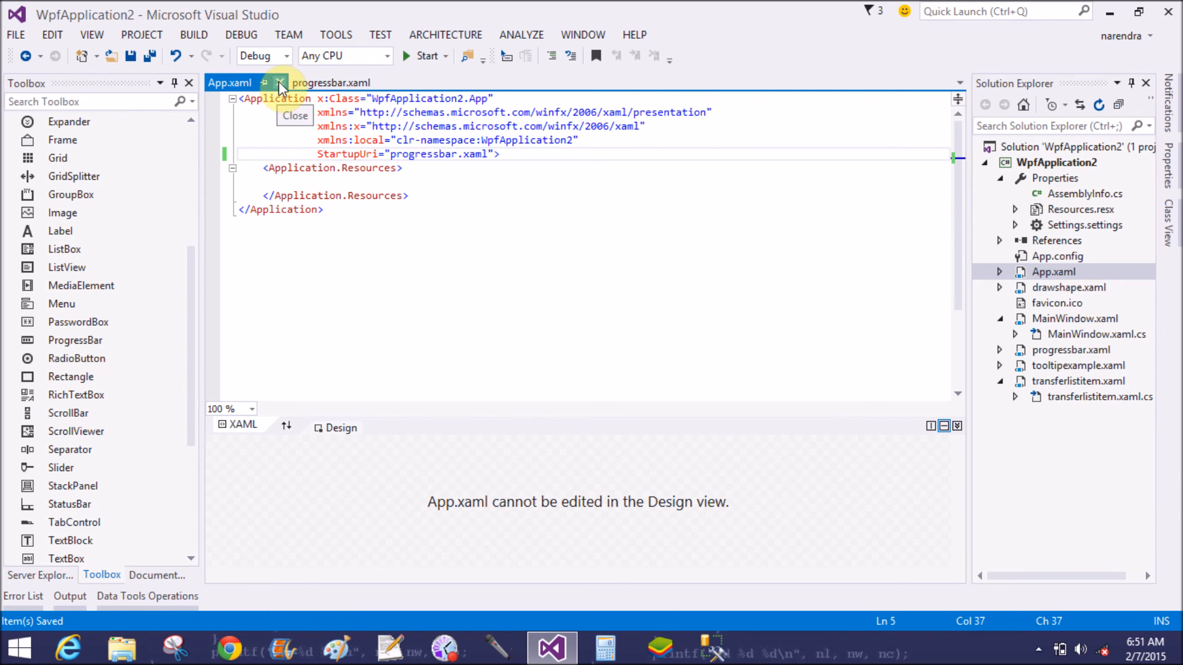
left_click(280, 82)
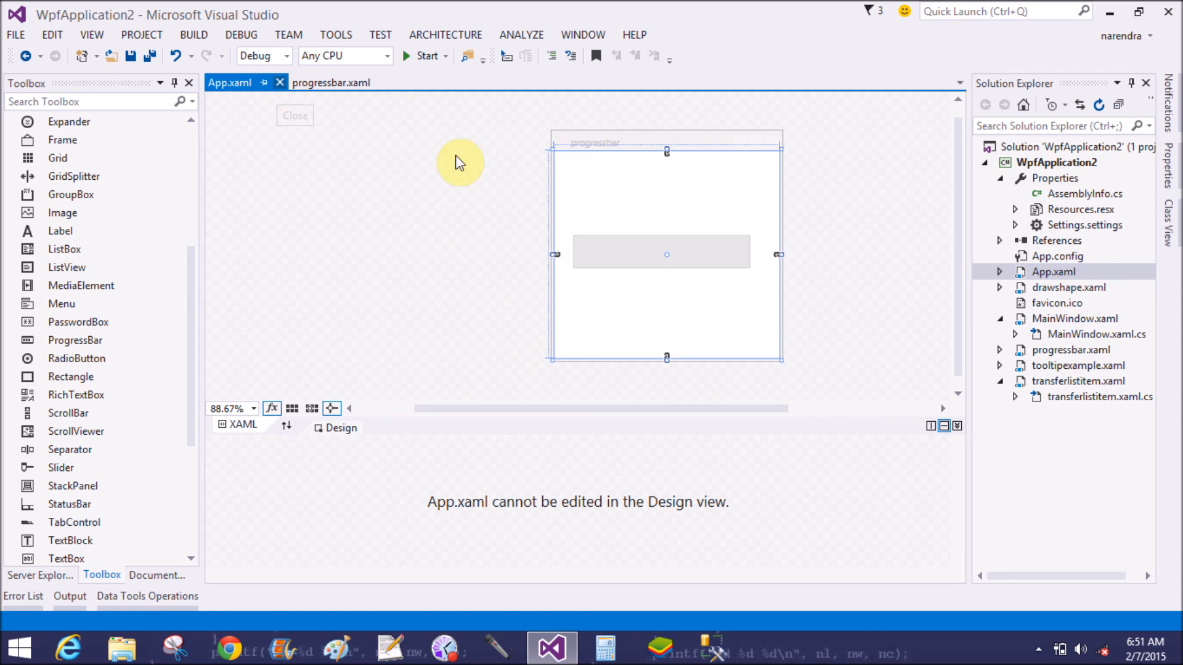
left_click(280, 83)
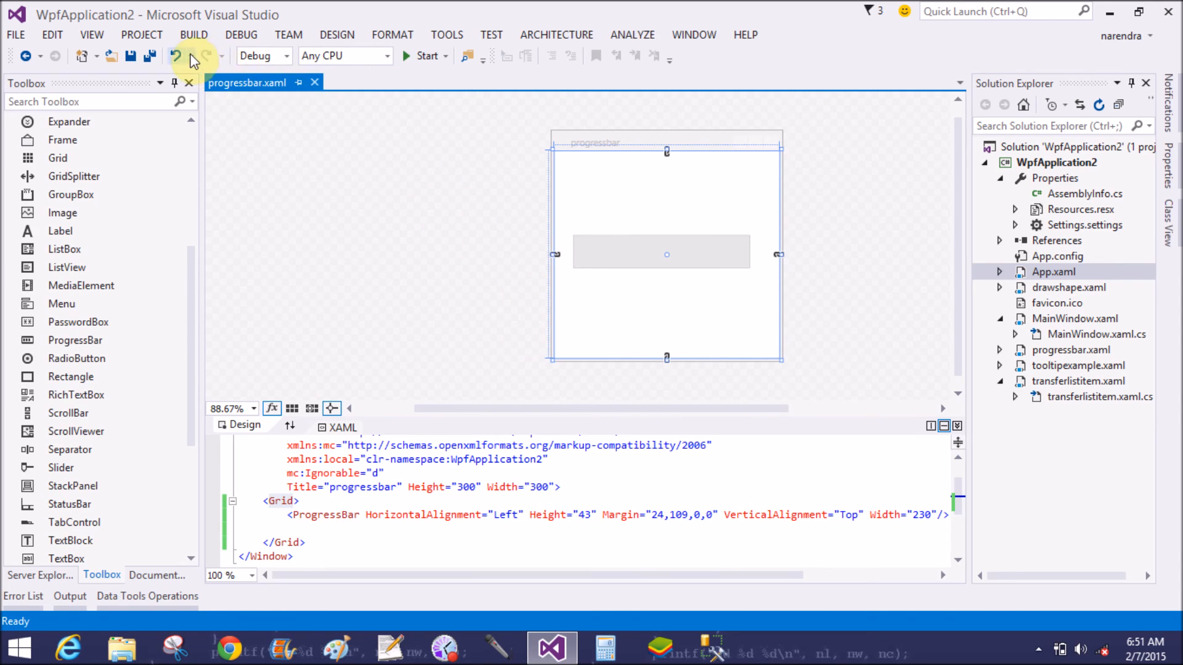
left_click(421, 56)
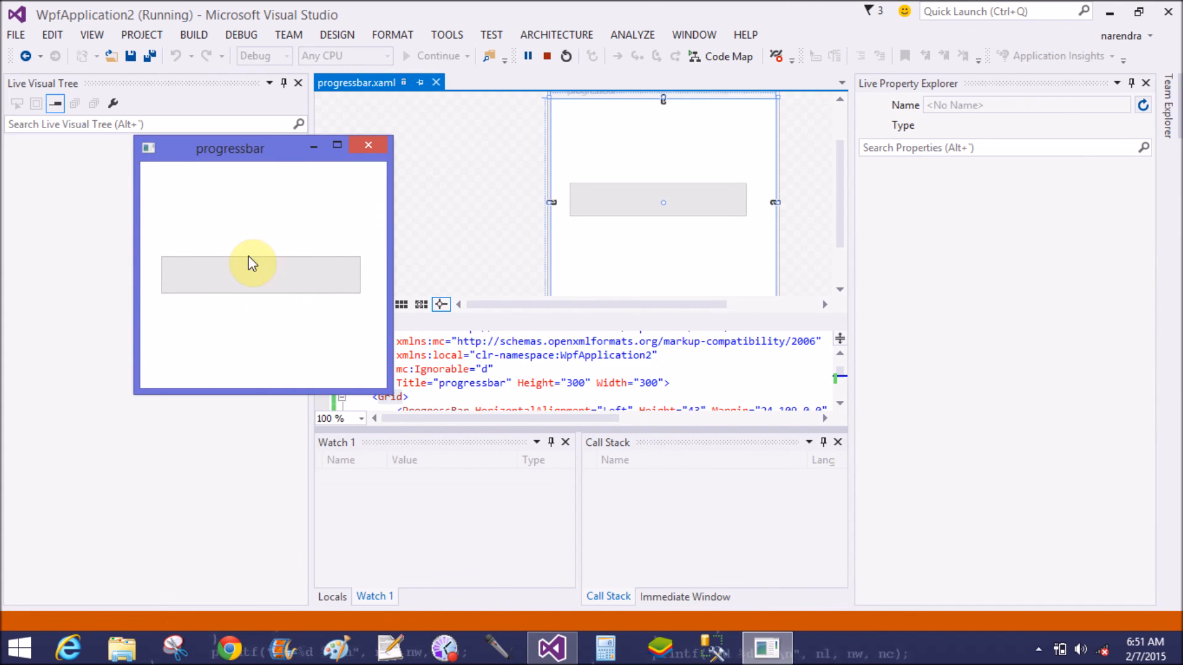
left_click(368, 146)
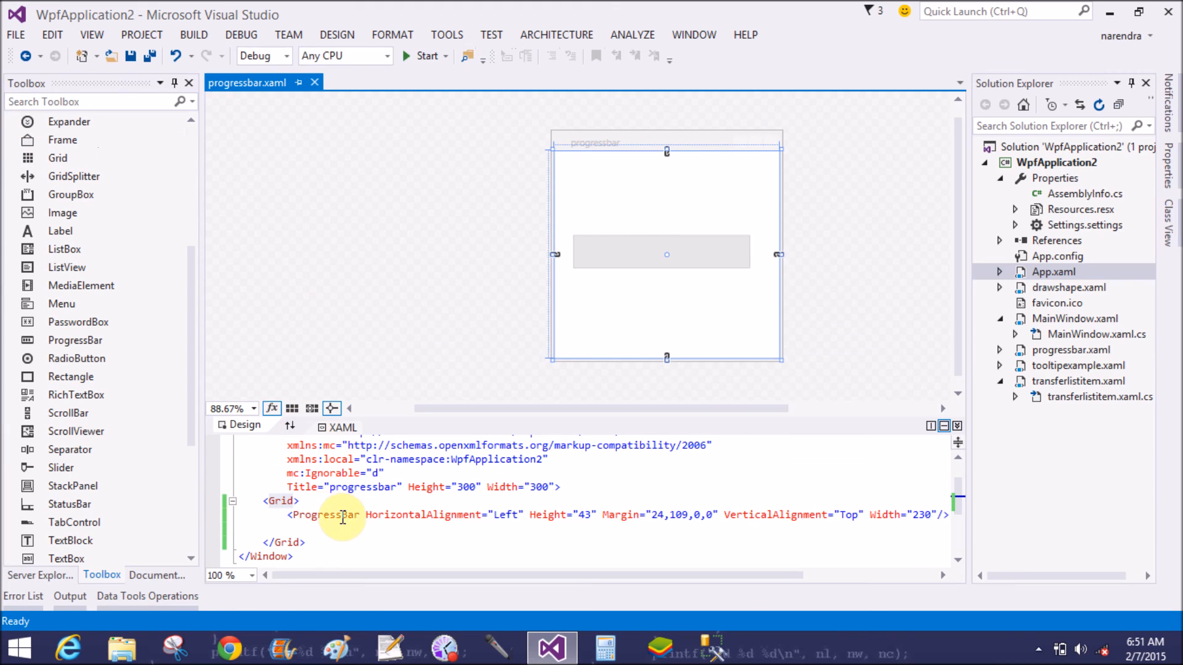
Add Value="70" to the ProgressBar tag in the XAML and save
left_click(358, 516)
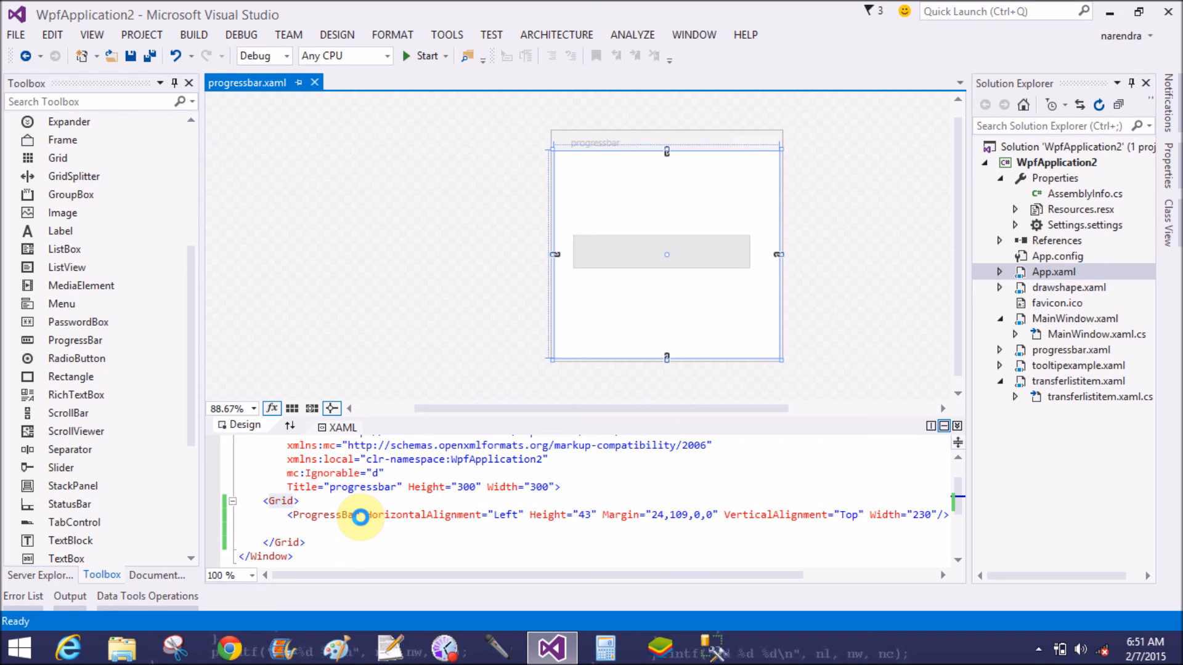
left_click(360, 516)
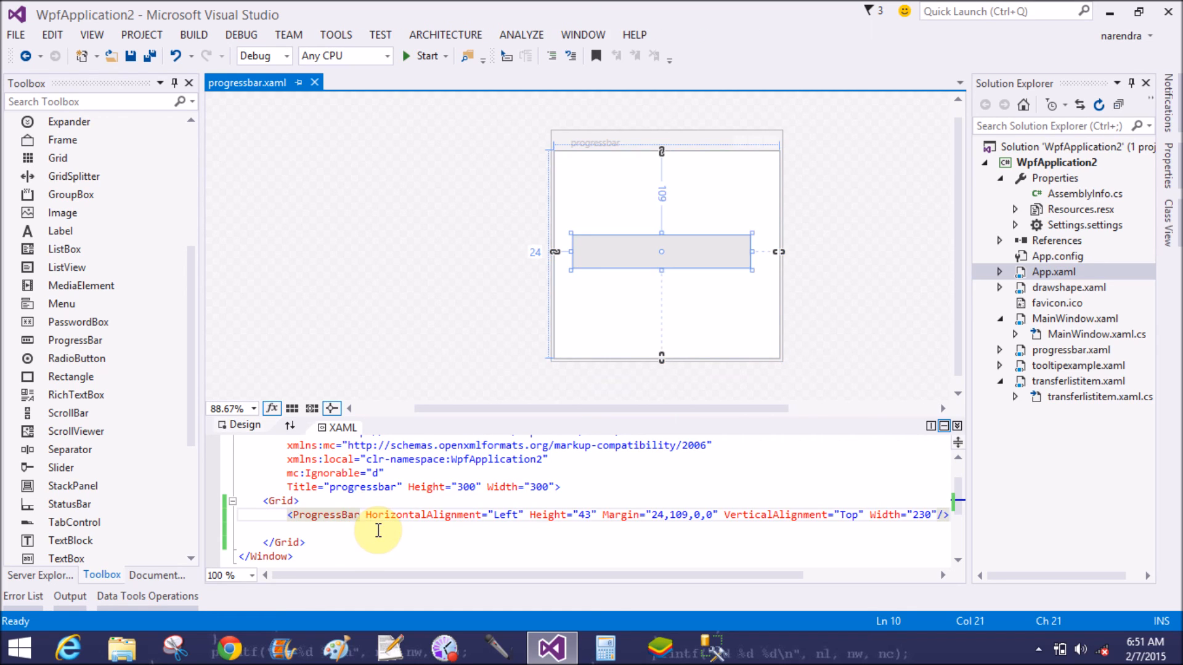
type("v")
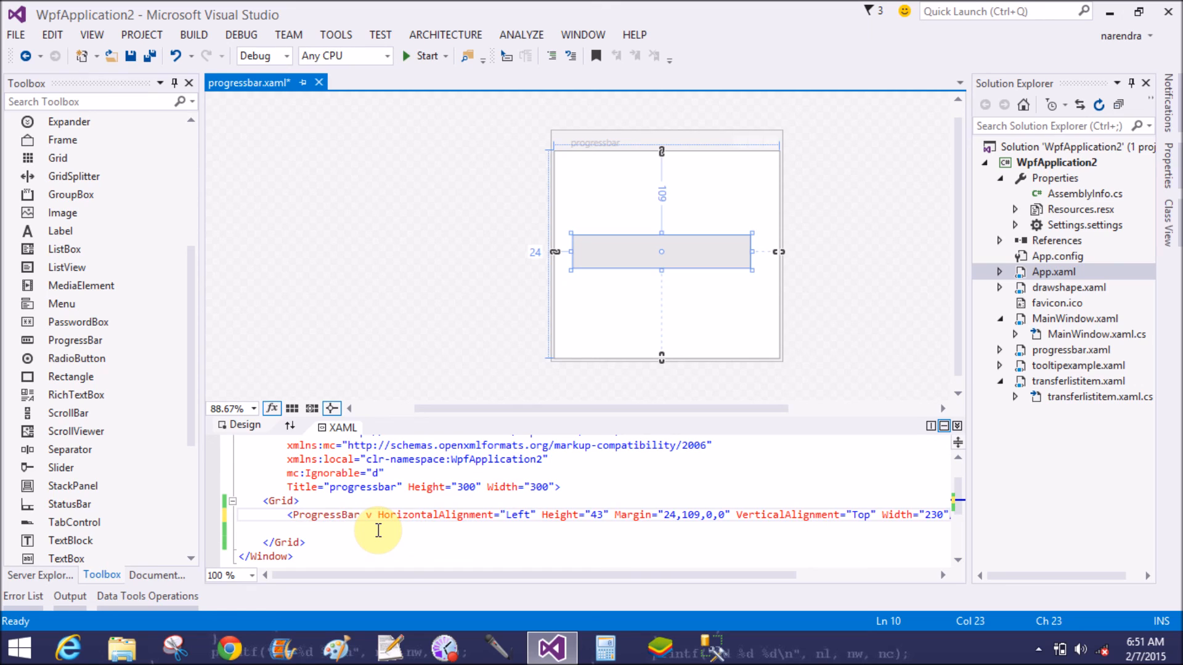
type("alue")
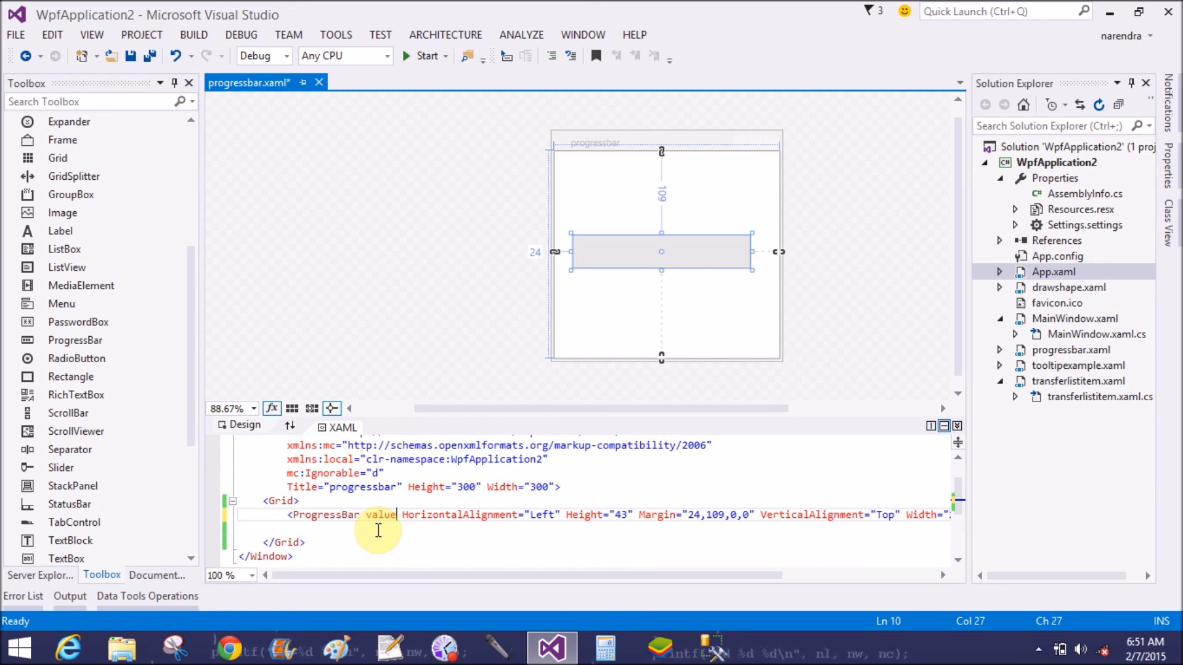
key("BackSpace")
key("BackSpace")
key("BackSpace")
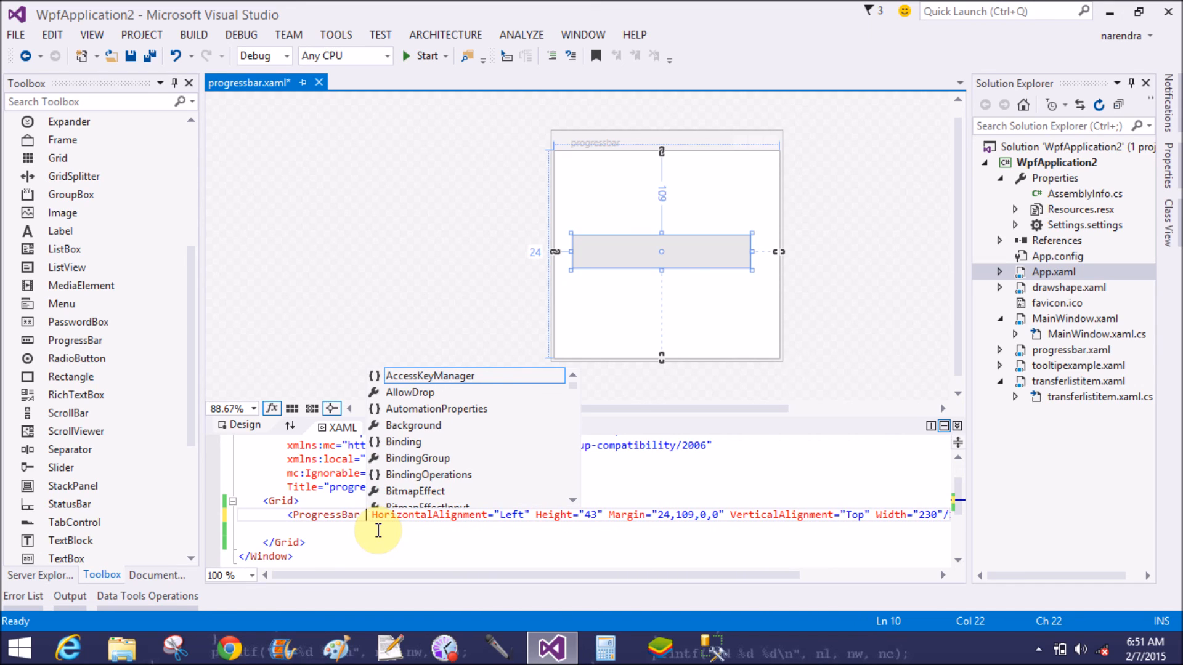
type("vava")
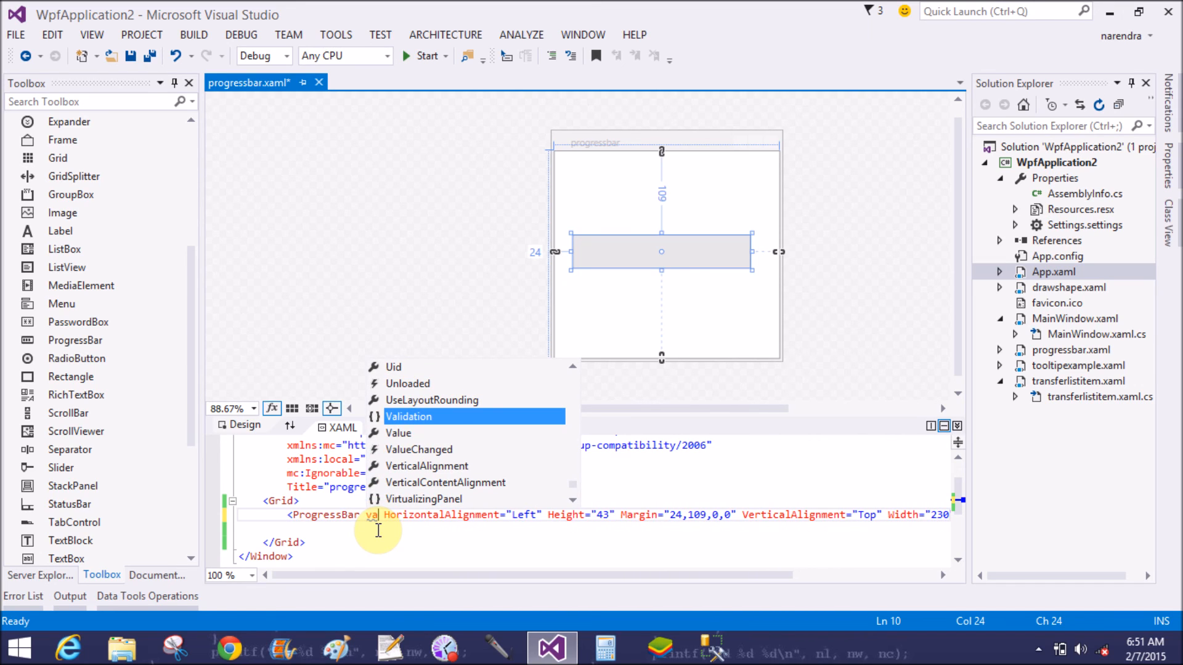
key("Down")
key("Tab")
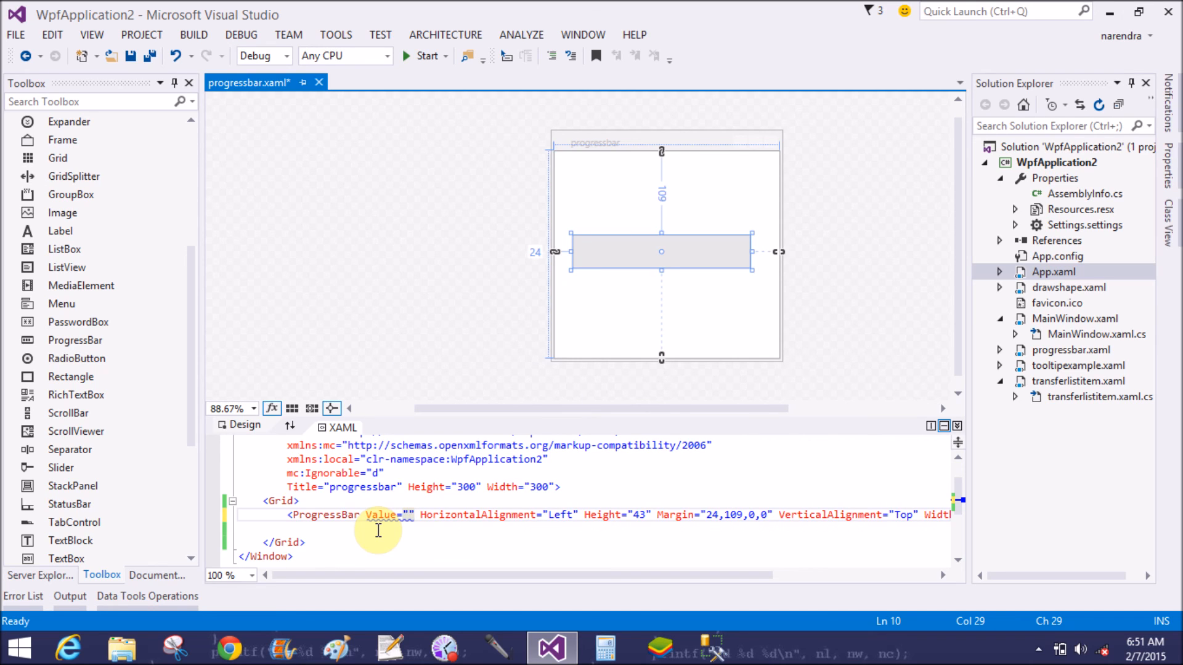
type("70")
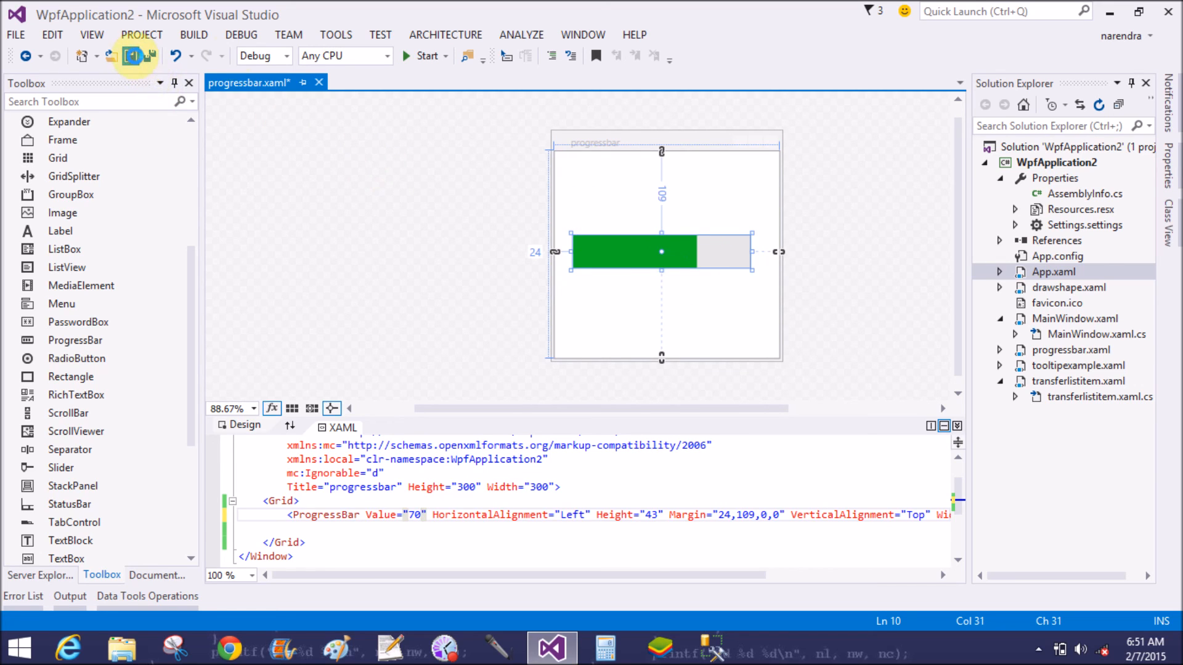
left_click(132, 55)
Run the application to see the bar about 70% filled, then close it
left_click(418, 58)
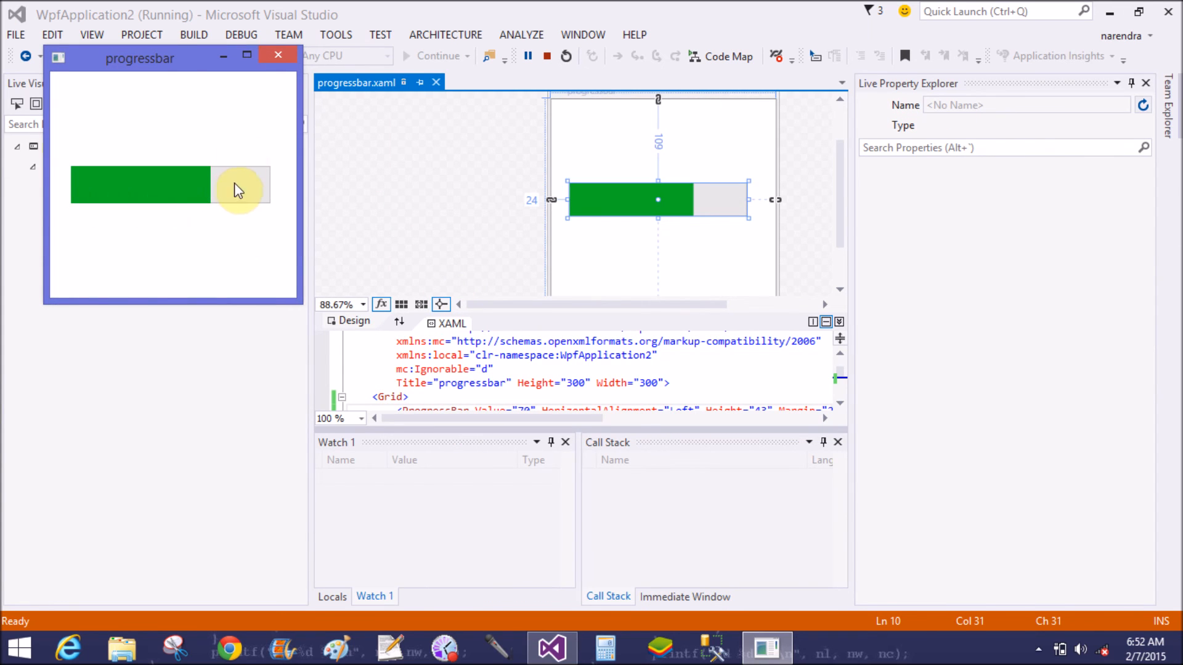
left_click(274, 57)
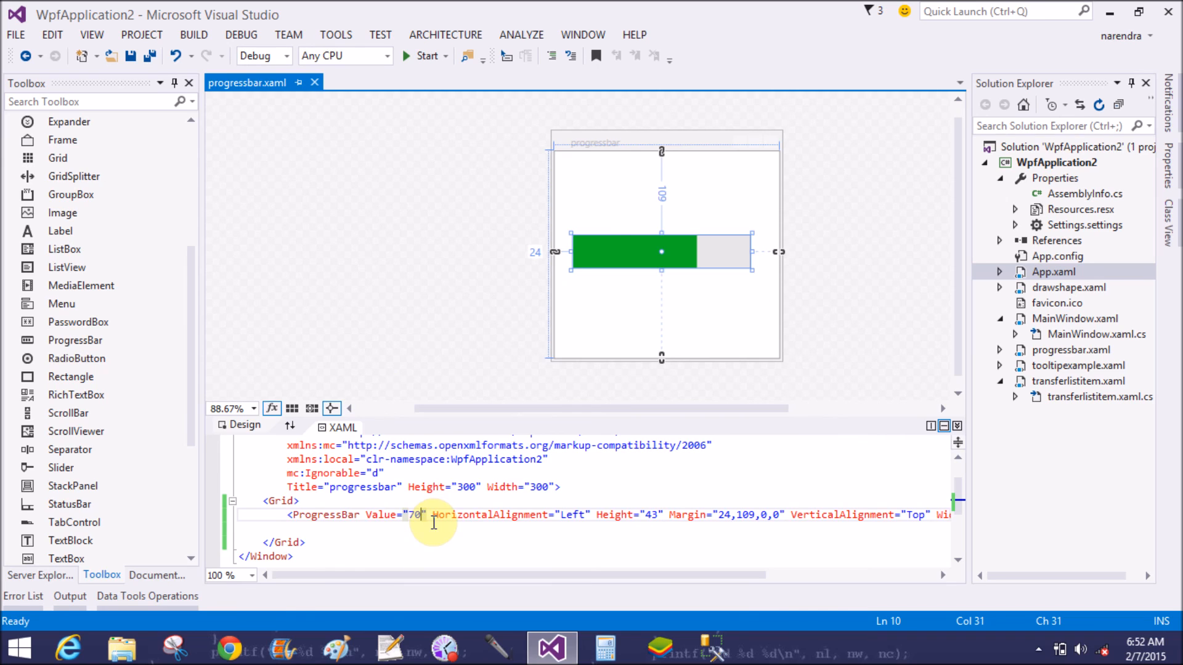
Replace Value="70" with Name="pb1" on the ProgressBar and save the XAML
left_click(427, 515)
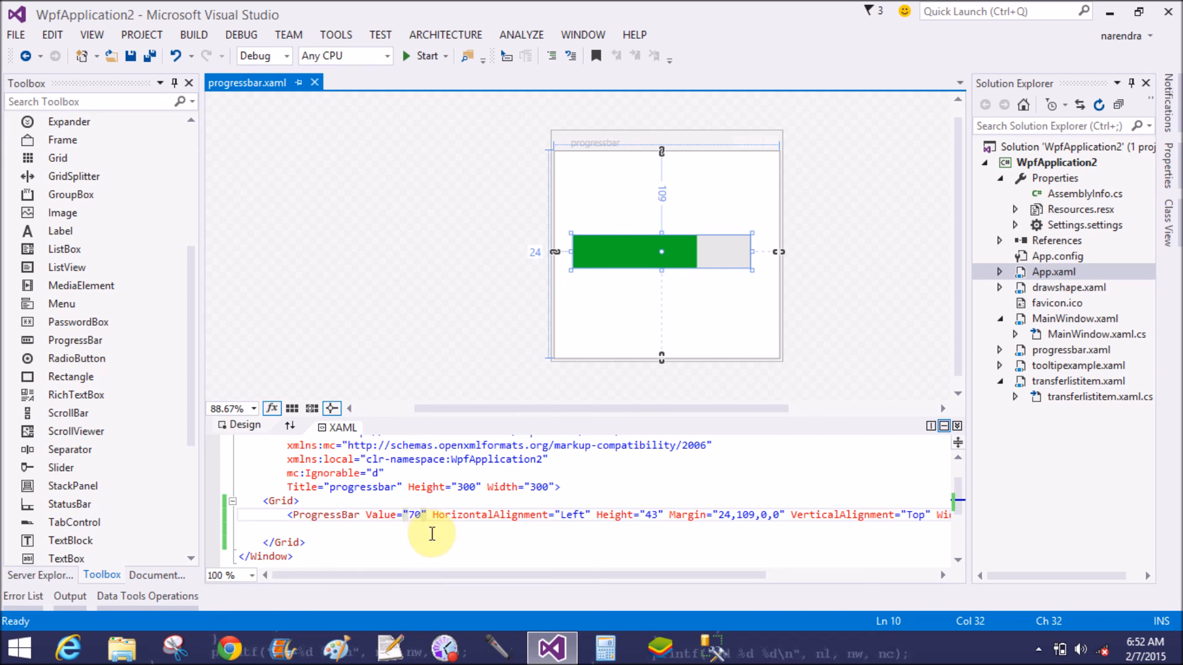
key("BackSpace")
key("BackSpace")
key("BackSpace")
key("BackSpace")
key("BackSpace")
key("BackSpace")
key("BackSpace")
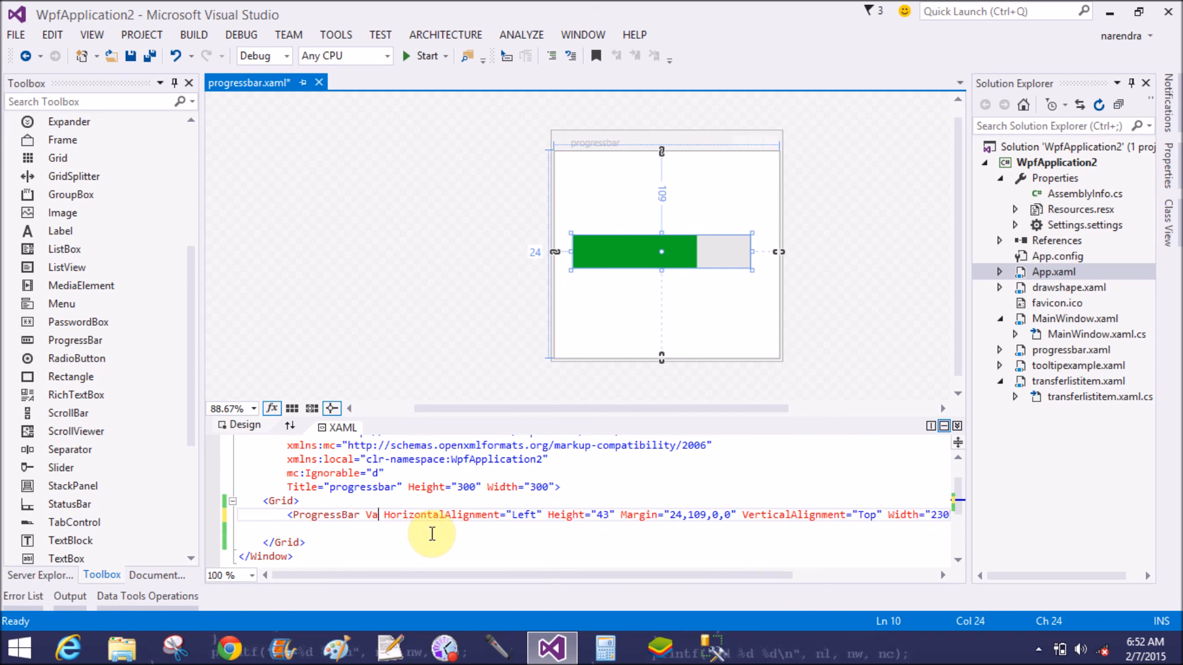
key("BackSpace")
key("BackSpace")
key("BackSpace")
key("BackSpace")
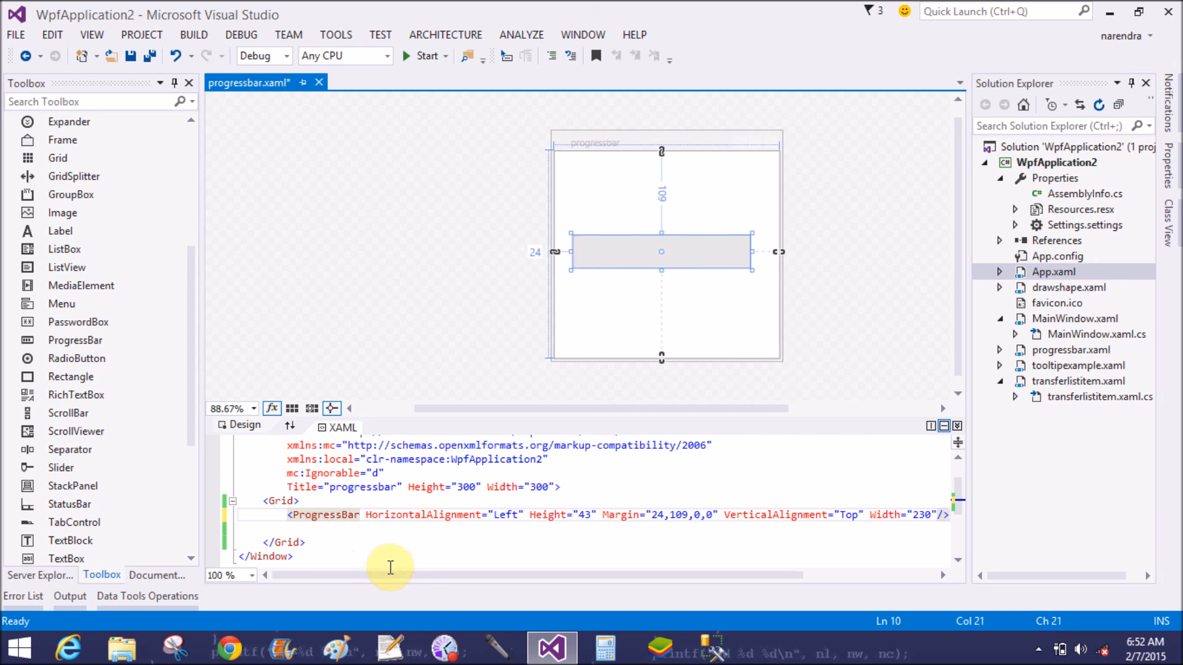
left_click_drag(406, 576, 370, 575)
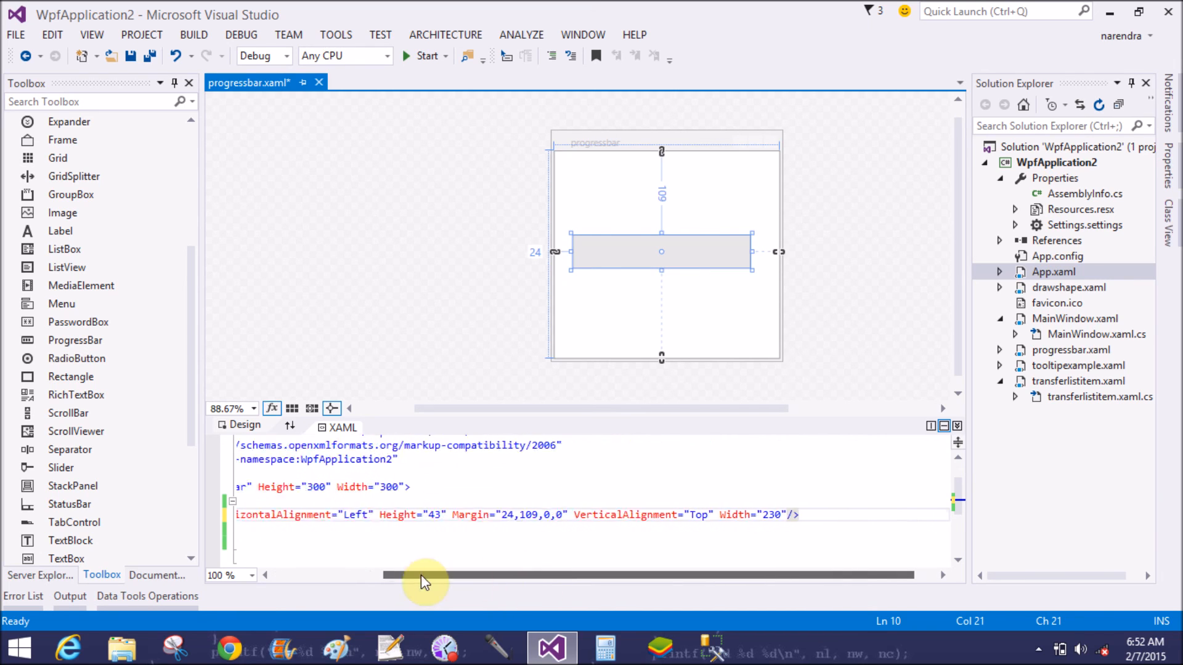
type("p")
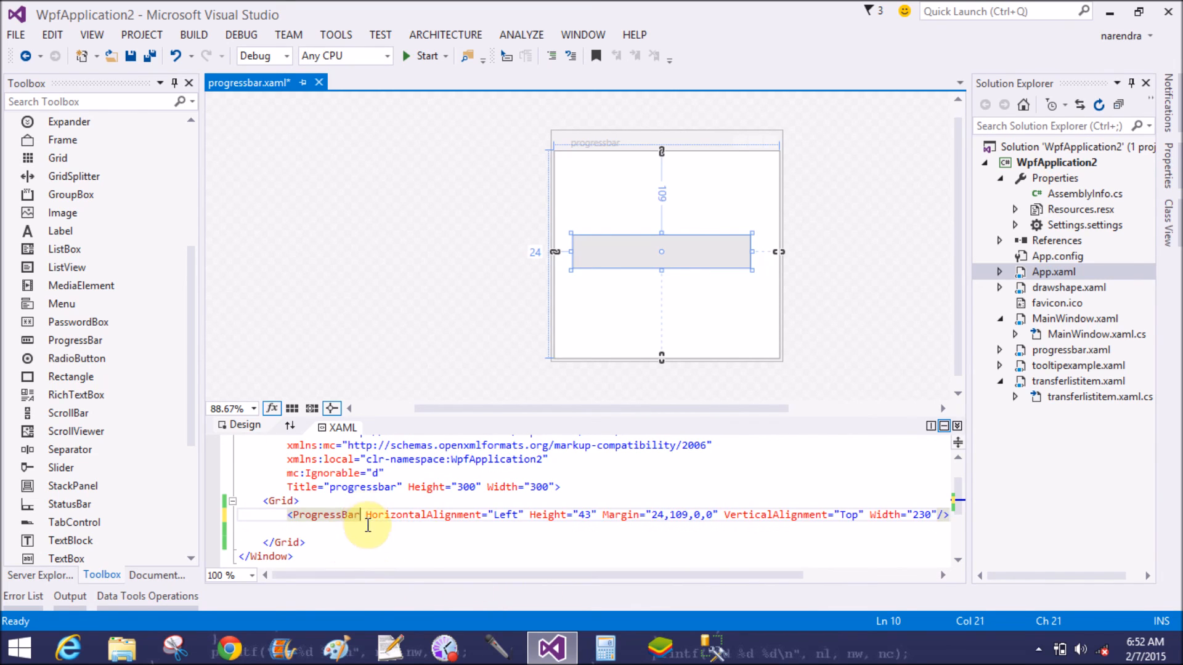
key("ctrl+space")
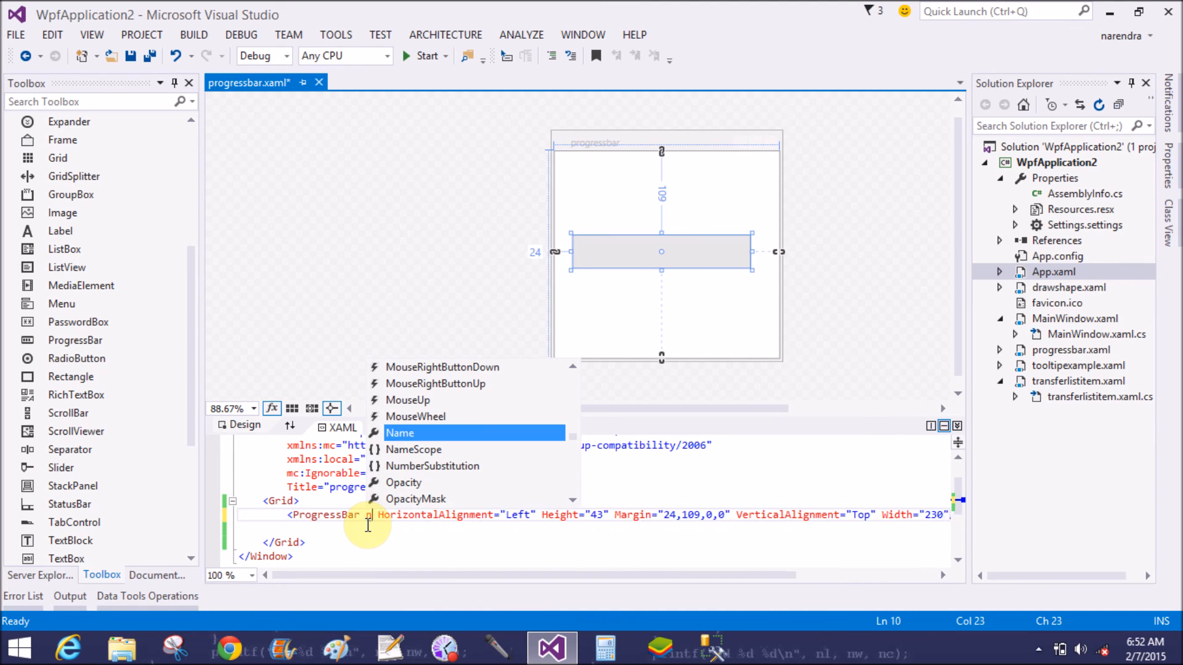
key("Tab")
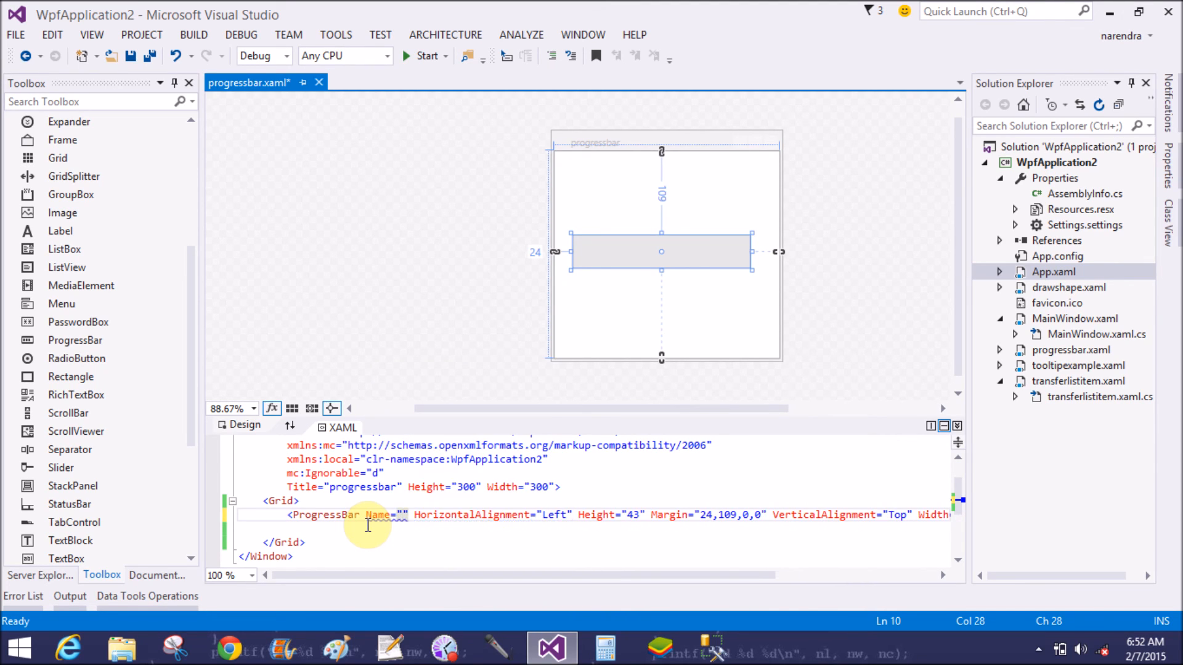
type("pb")
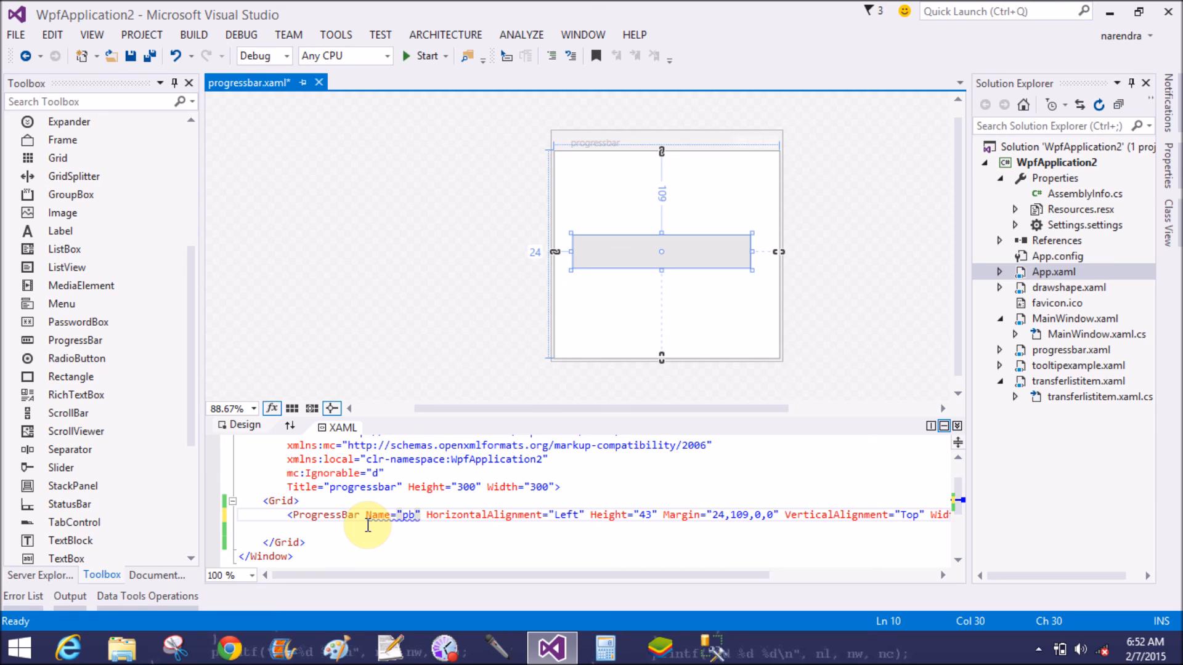
type("1")
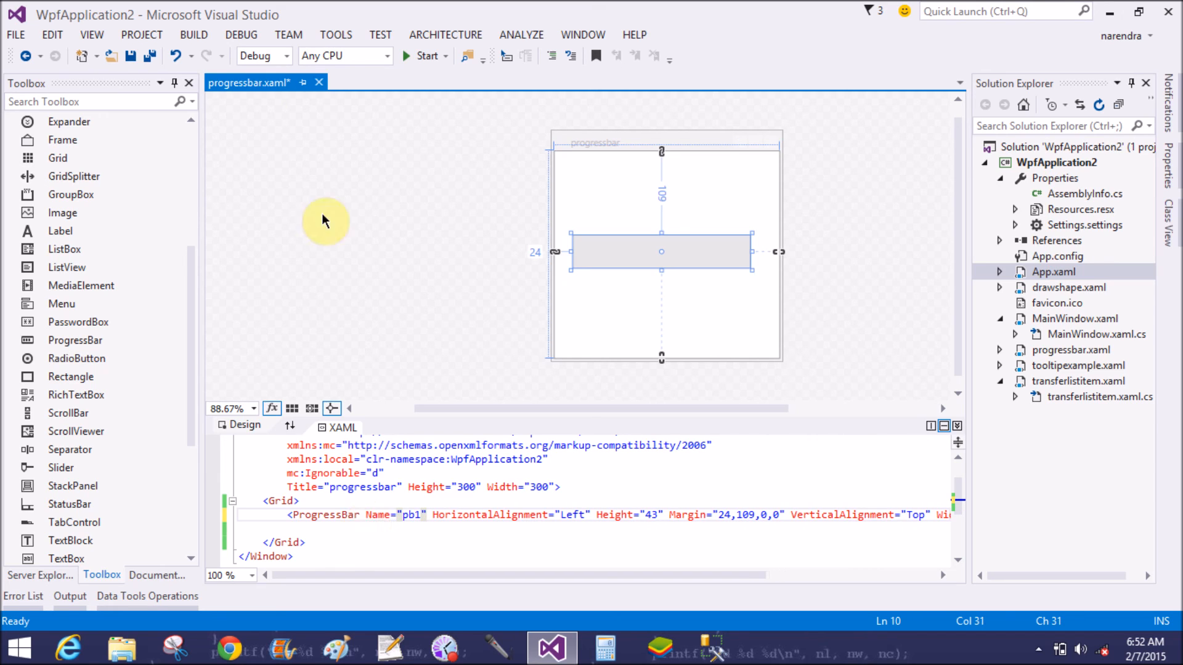
left_click(132, 55)
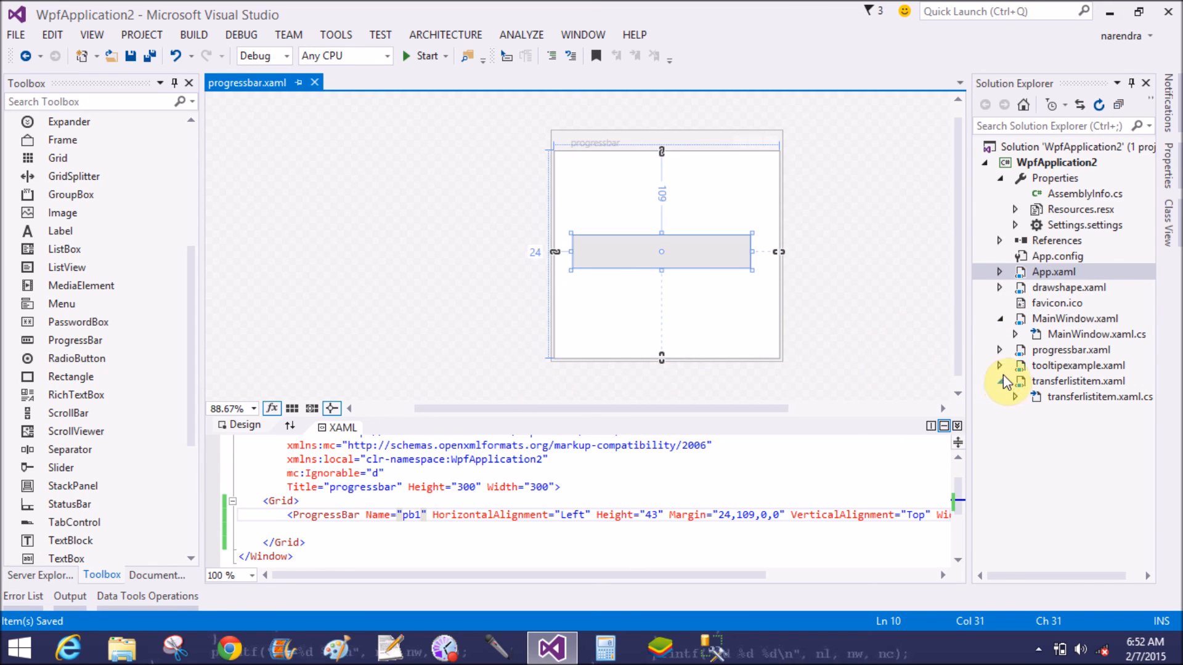
left_click(1001, 351)
left_click(1075, 366)
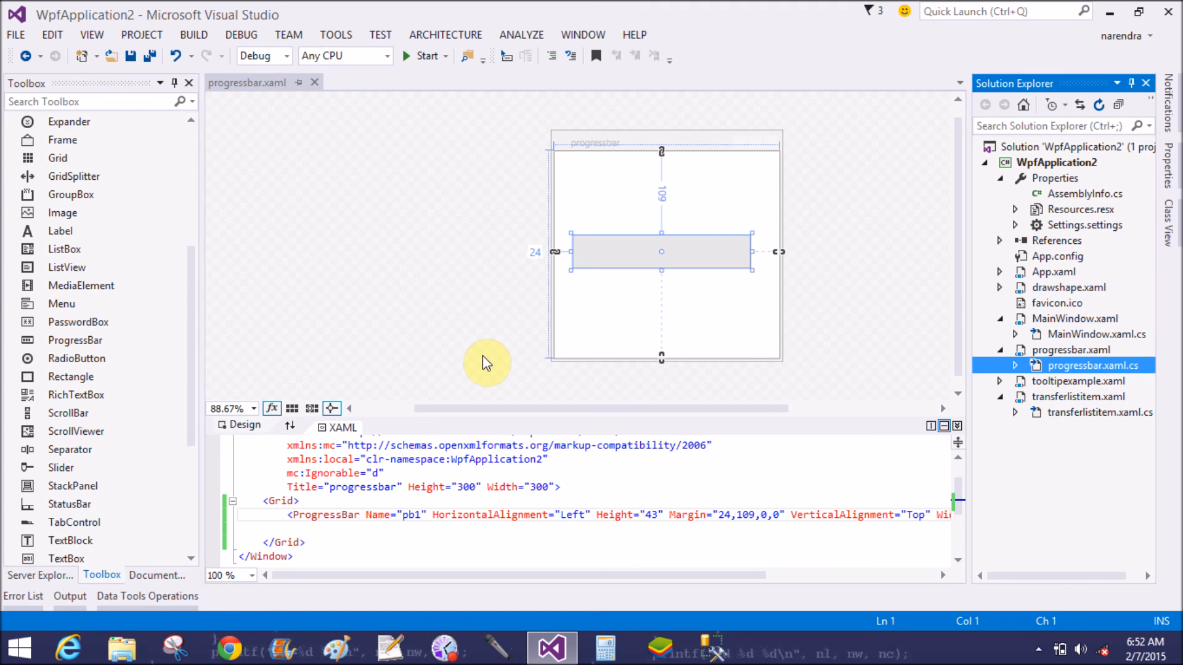
Call loadprogressbar() after InitializeComponent, generate its method stub and delete the throw placeholder
key("F7")
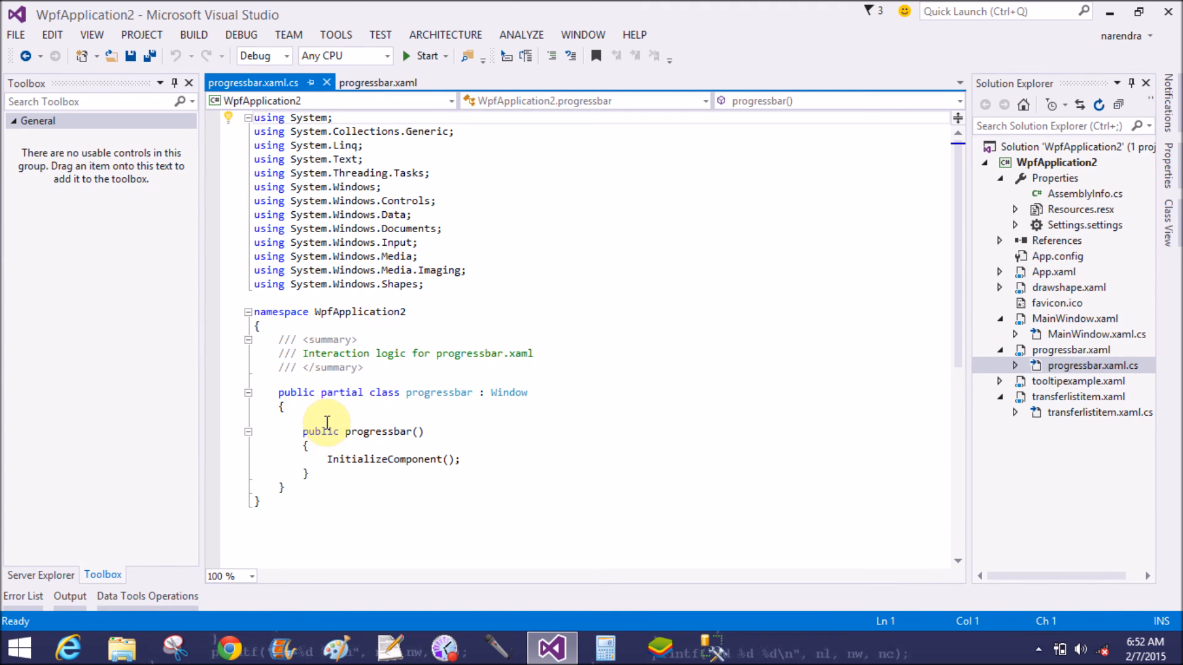
left_click(479, 460)
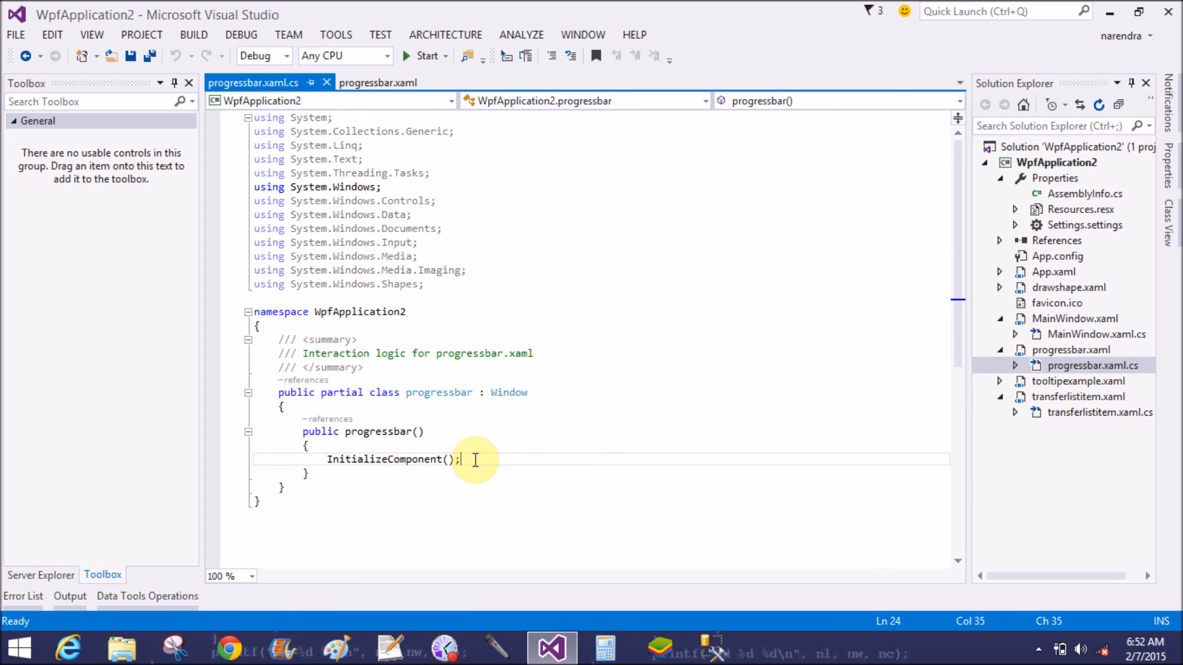
key("Return")
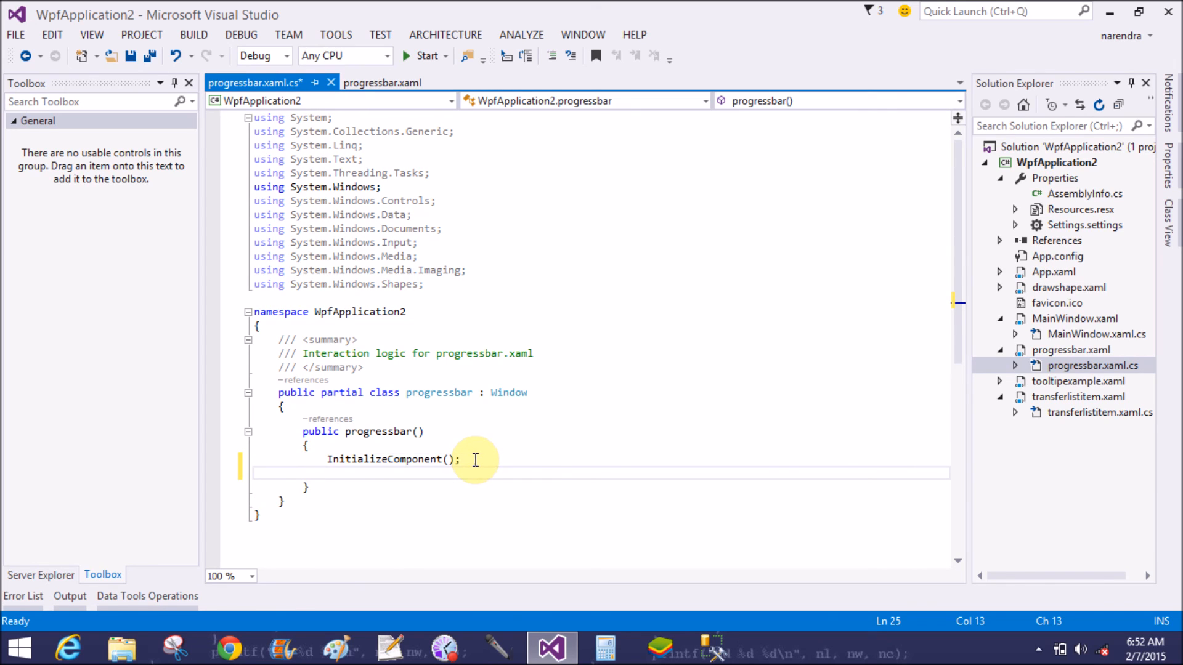
type("loadprogress")
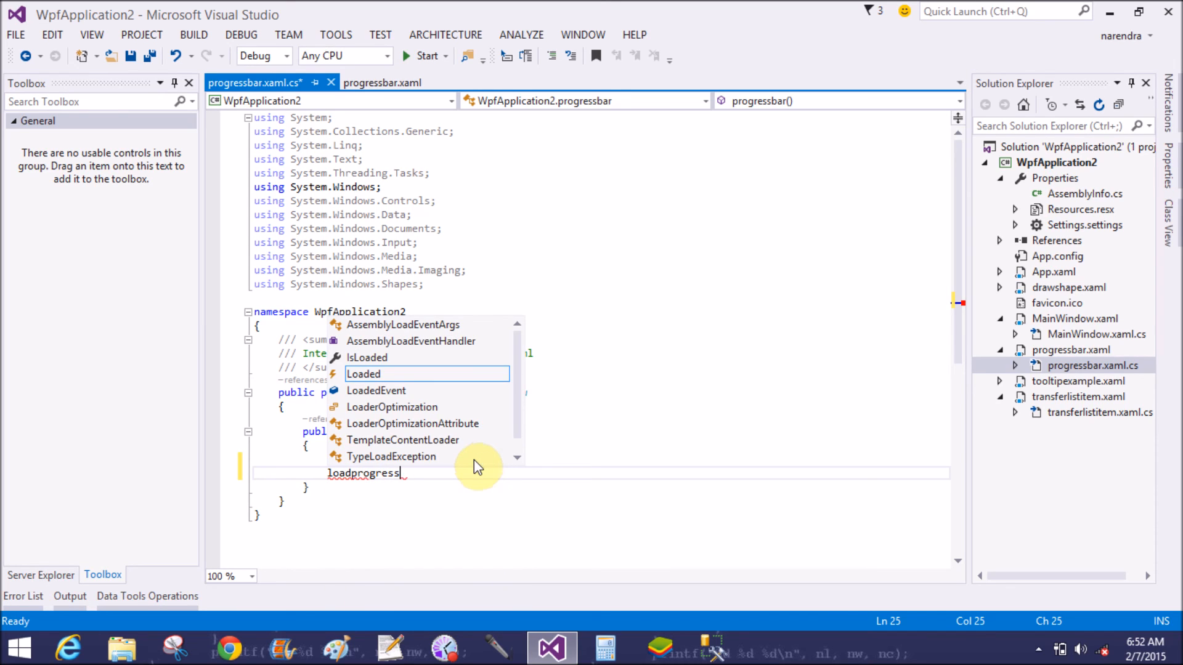
type("bar();")
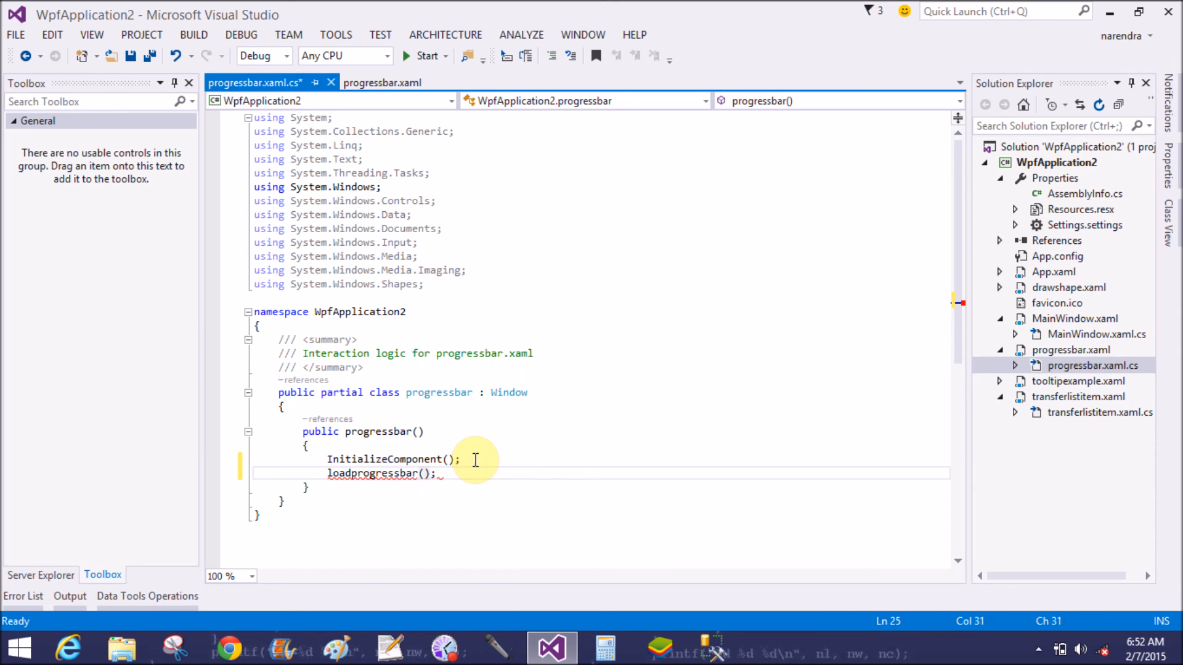
left_click(236, 477)
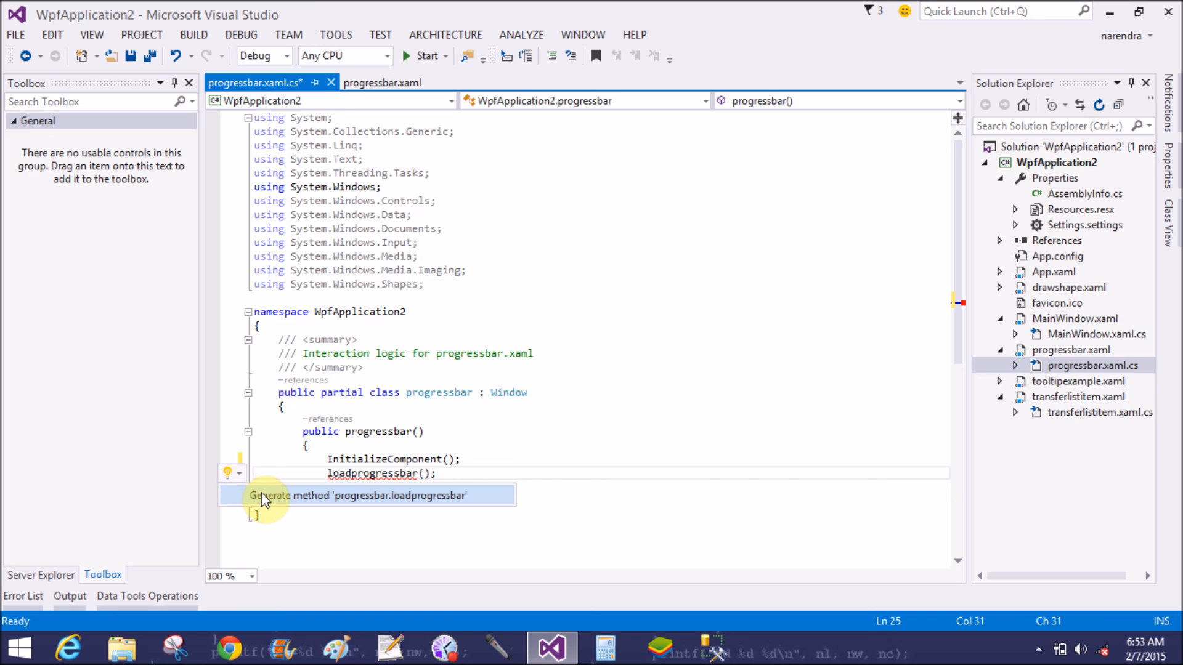
left_click(261, 495)
scroll(332, 388, "down", 3)
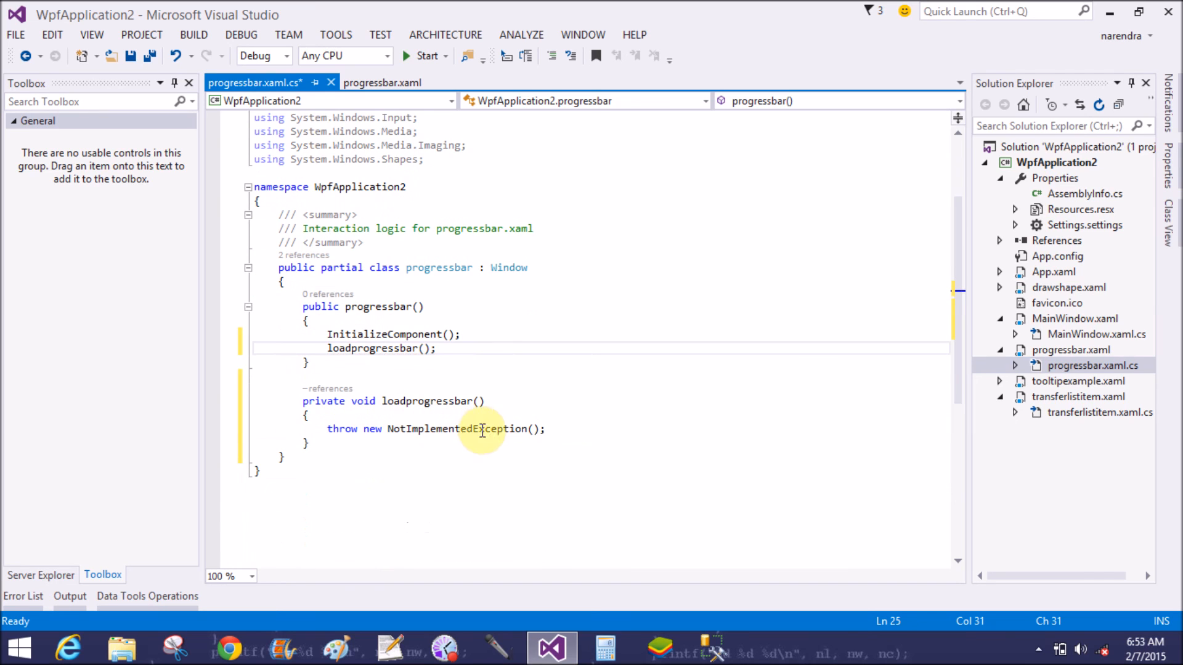
left_click_drag(547, 428, 312, 429)
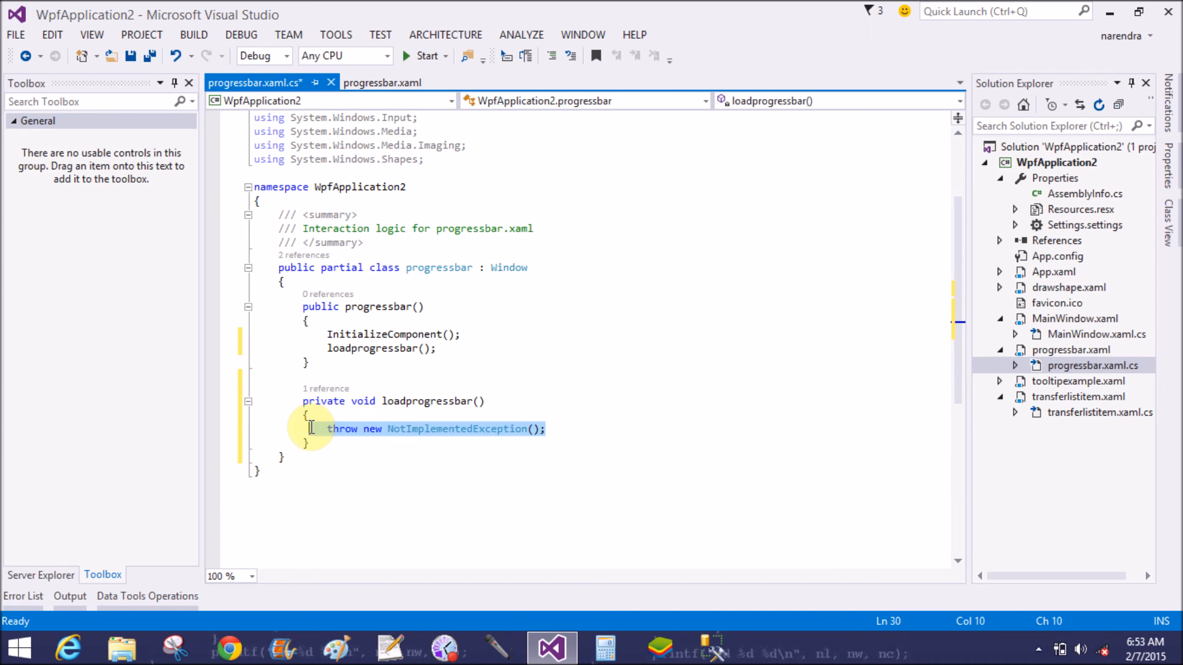
key("Delete")
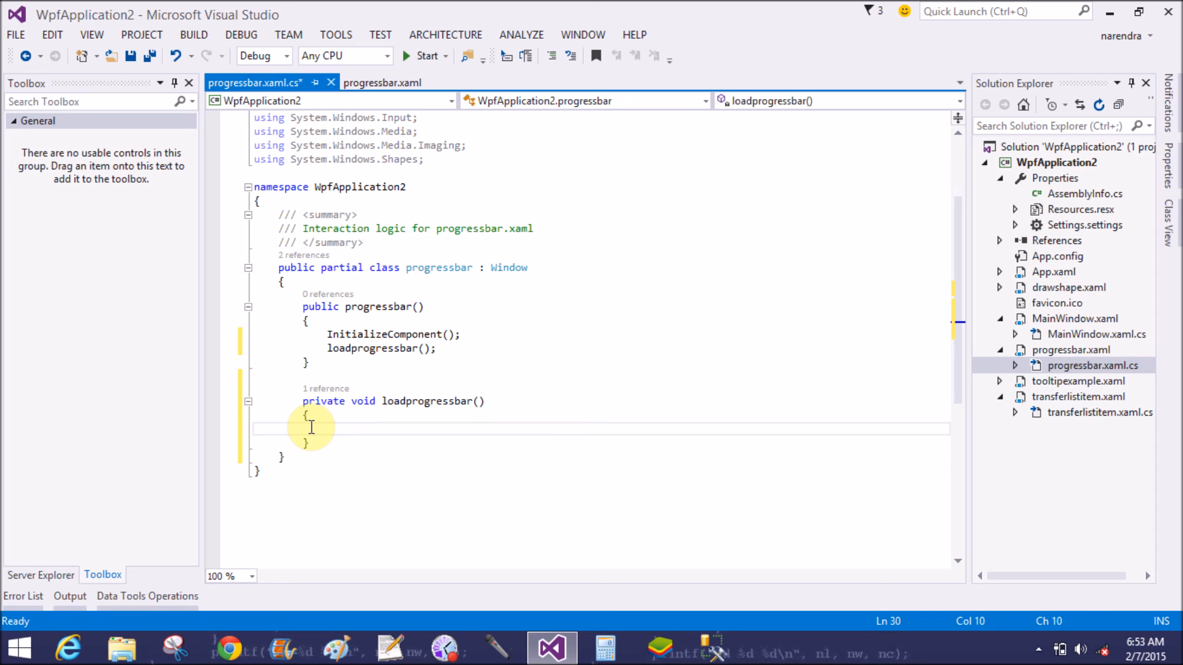
type("Du")
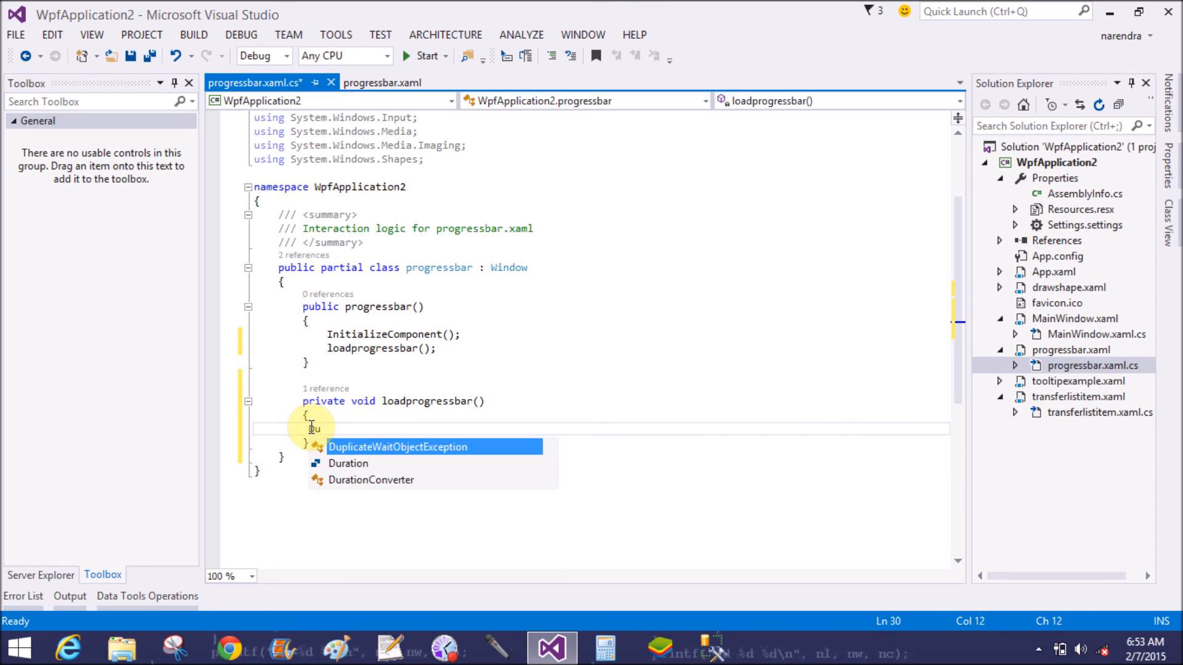
type("ration ")
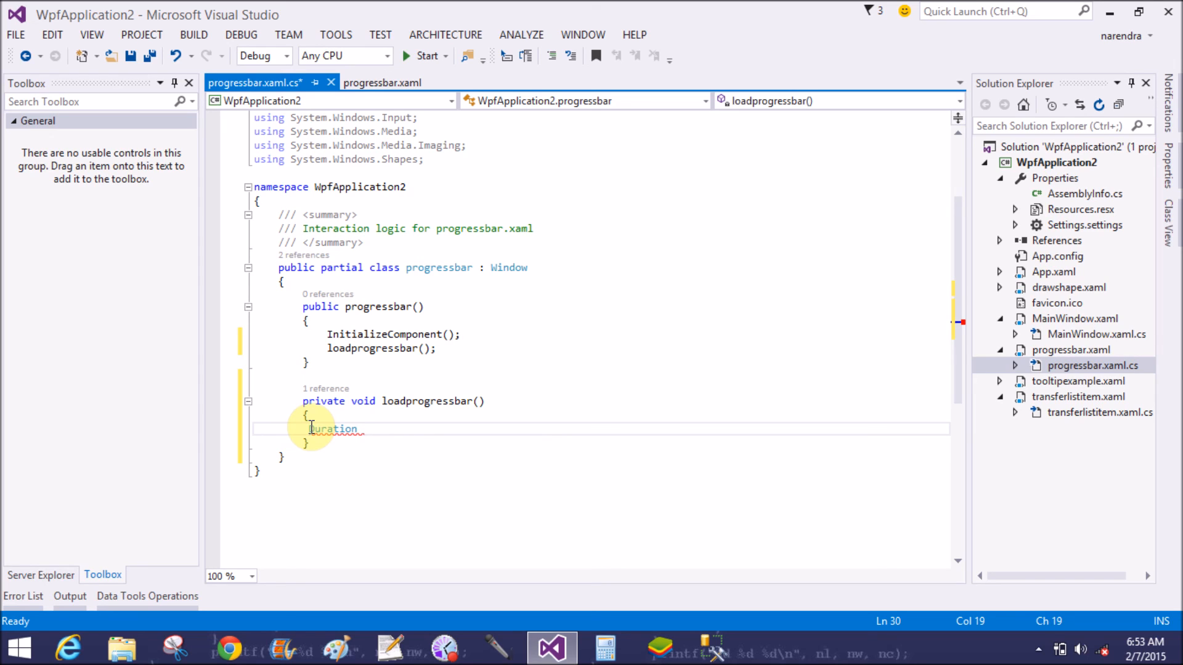
type("dur")
type("=")
type("new ")
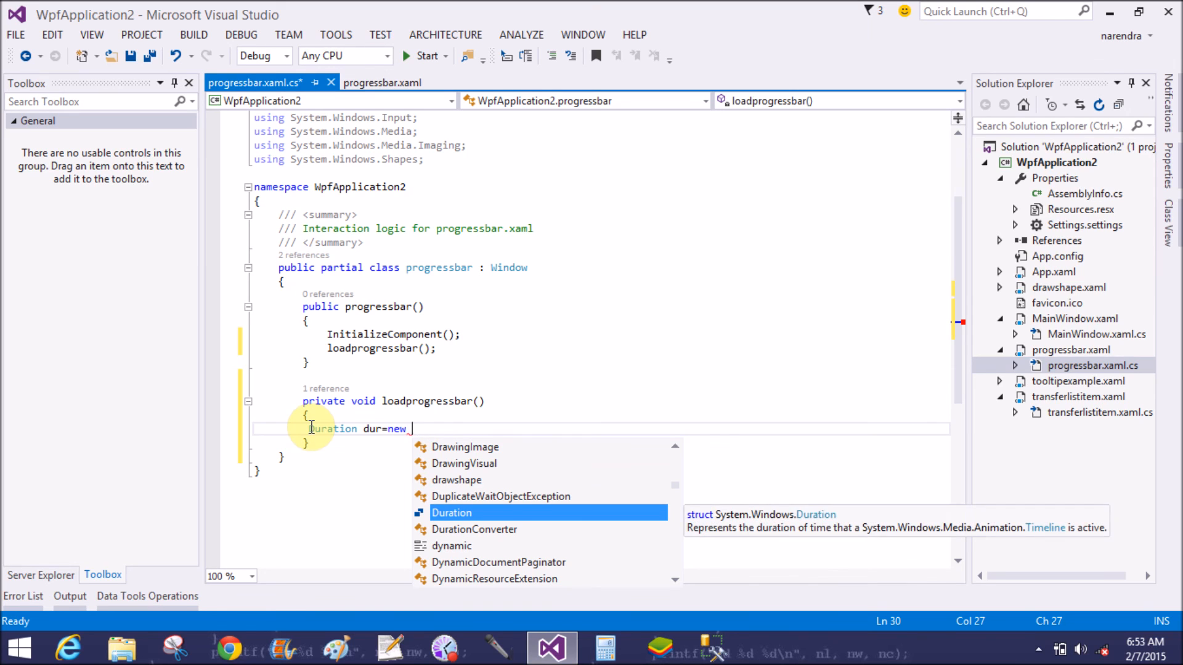
type("Duration(")
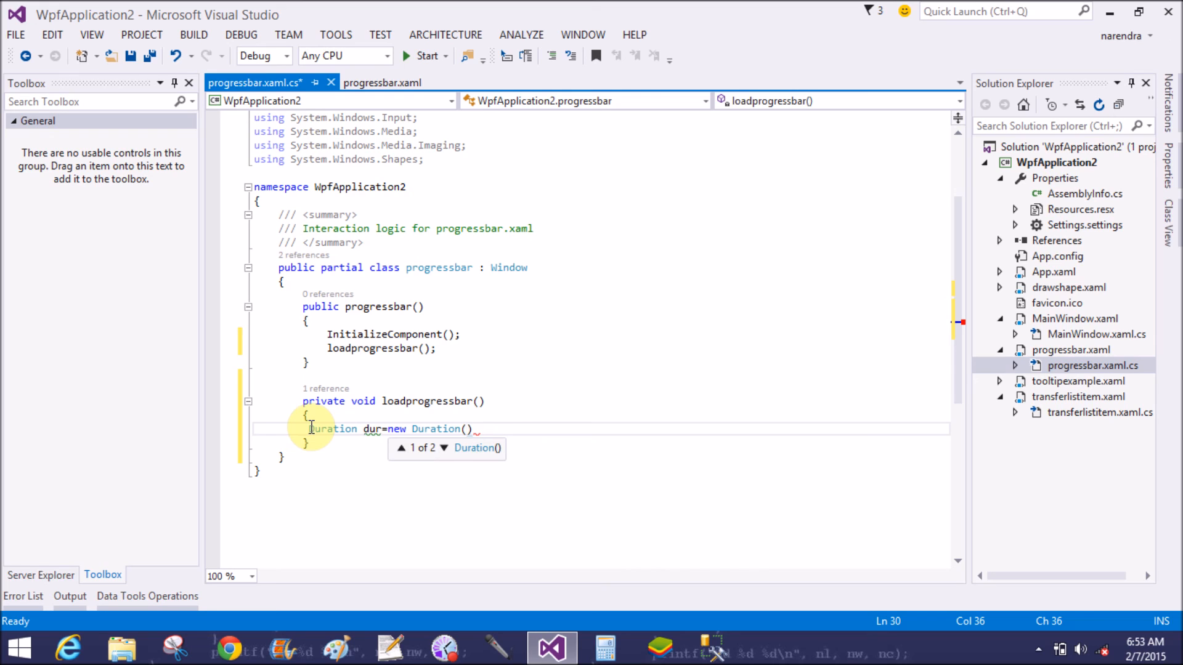
Declare Duration dur = new Duration(TimeSpan.FromSeconds(30)); in loadprogressbar
left_click(444, 448)
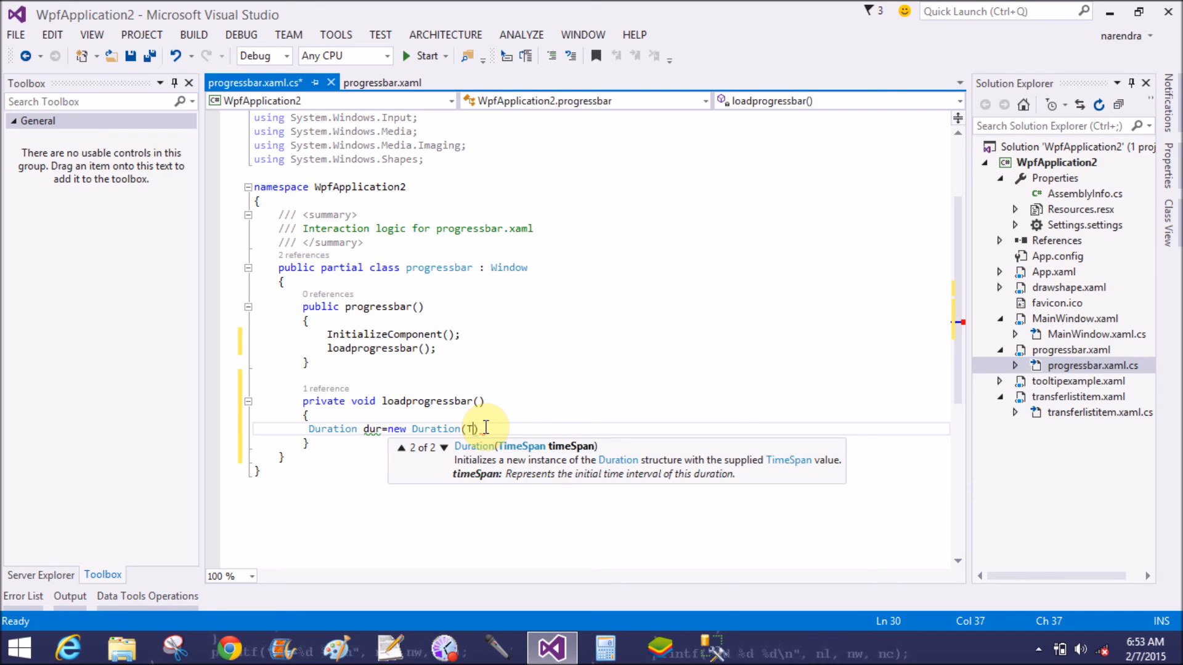
type("Time")
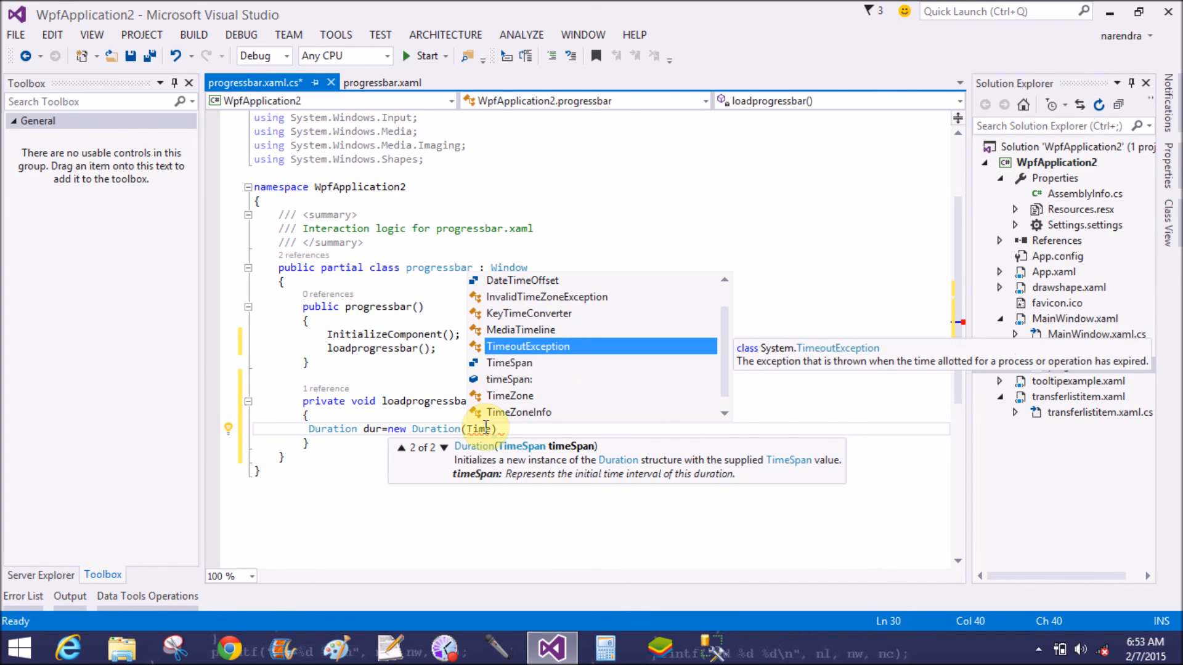
type("S")
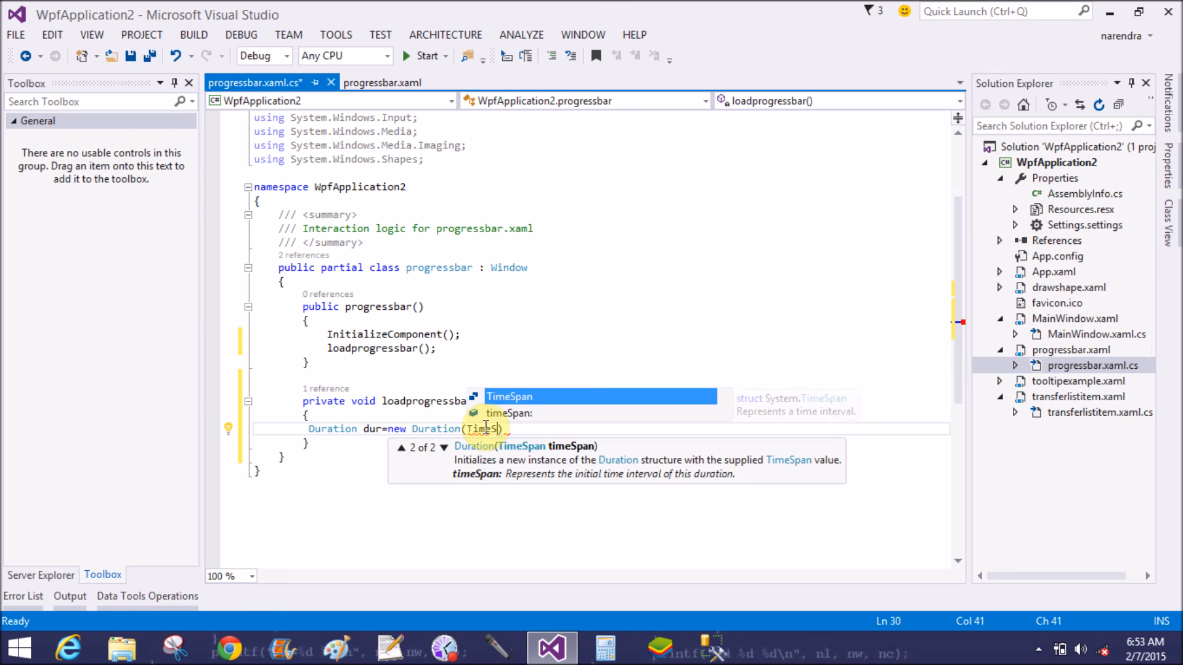
key("Tab")
type(".")
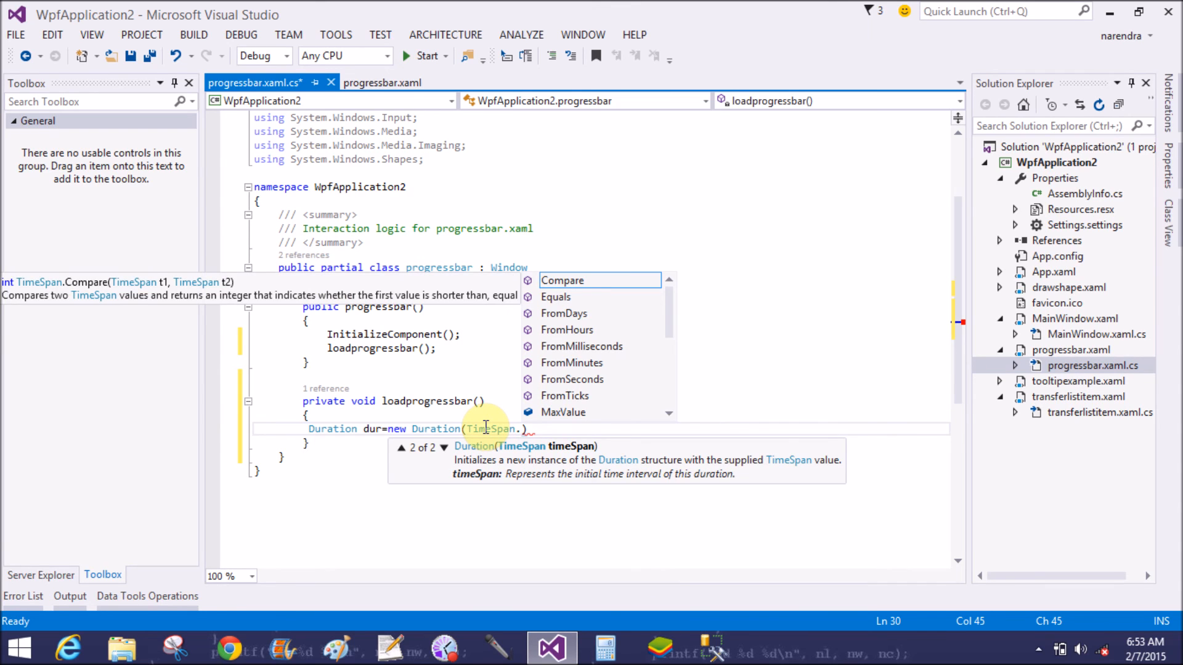
type("froms")
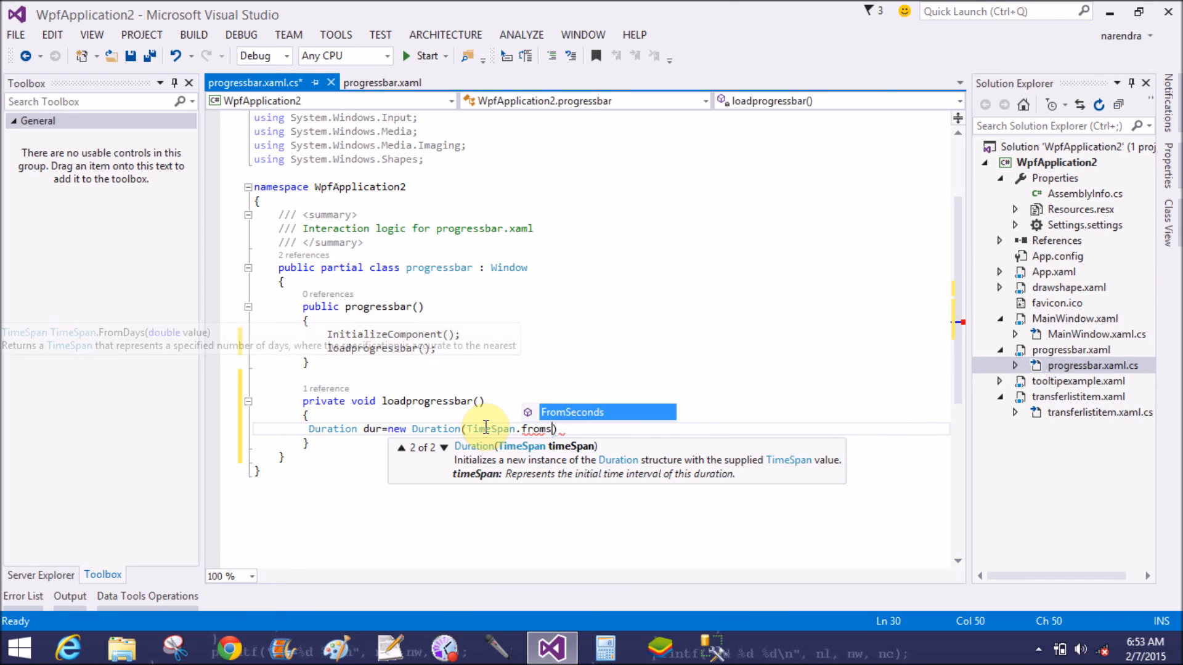
type("ec")
key("Tab")
type("(")
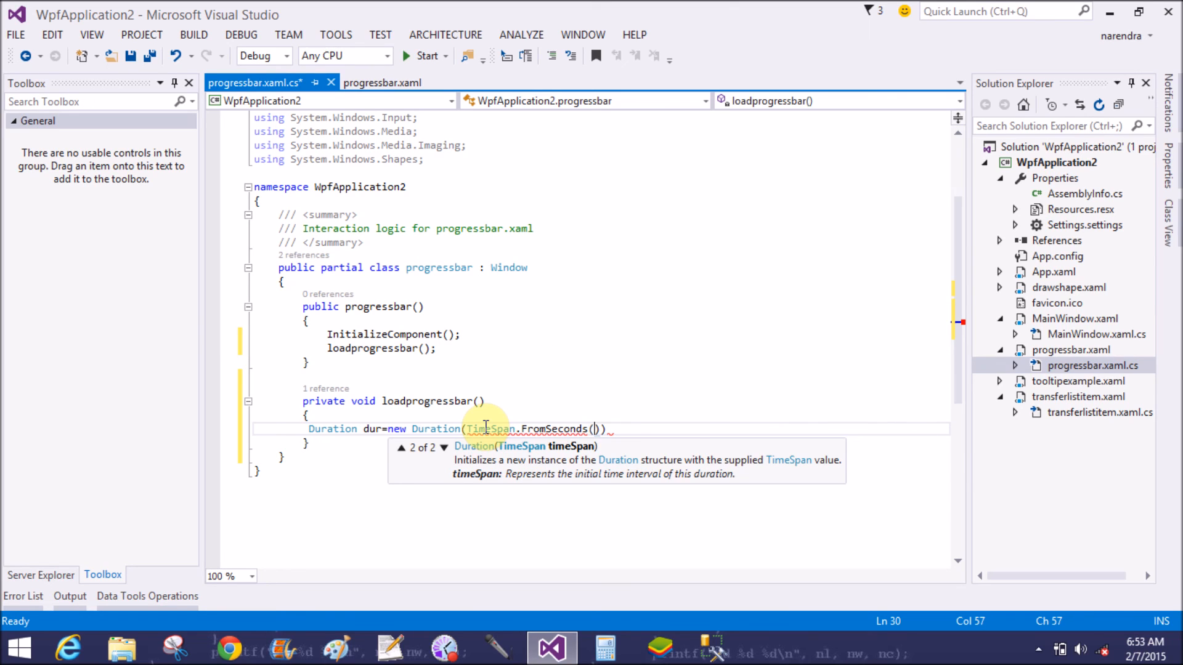
type("30")
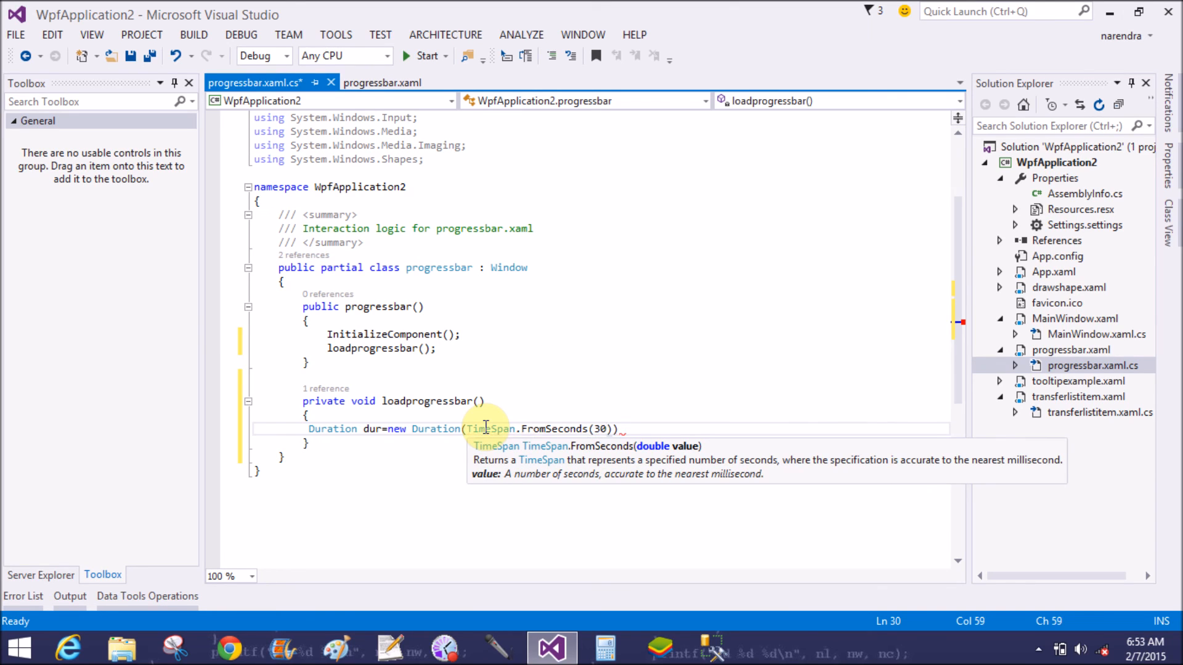
type("));")
key("Return")
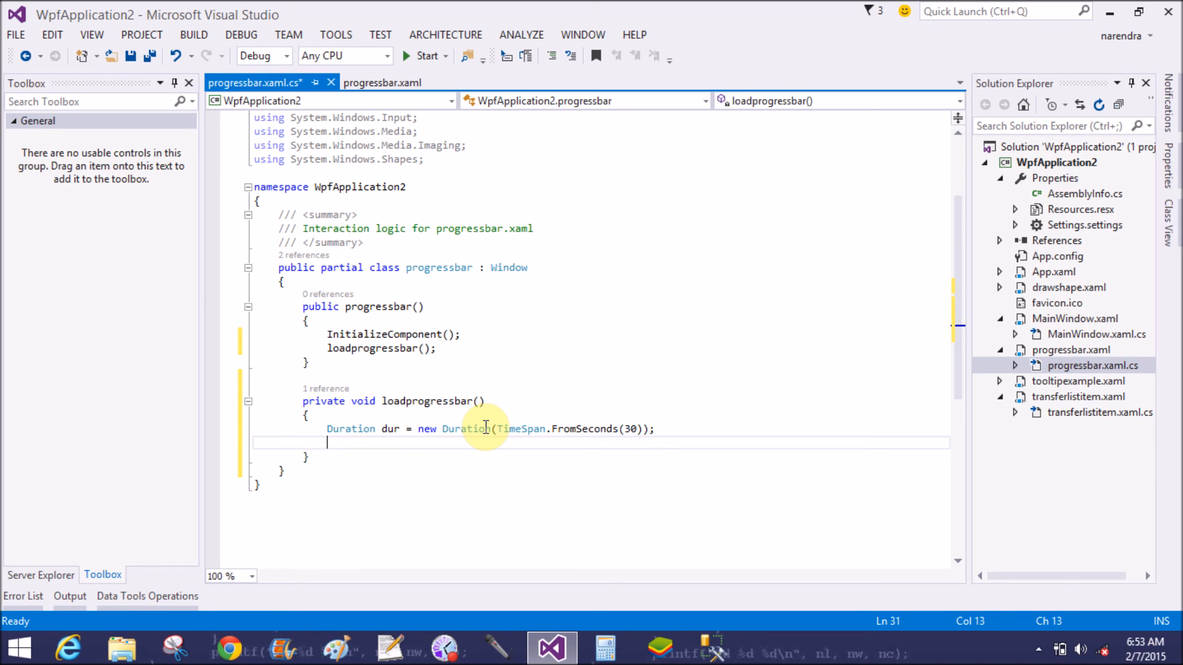
type("Double")
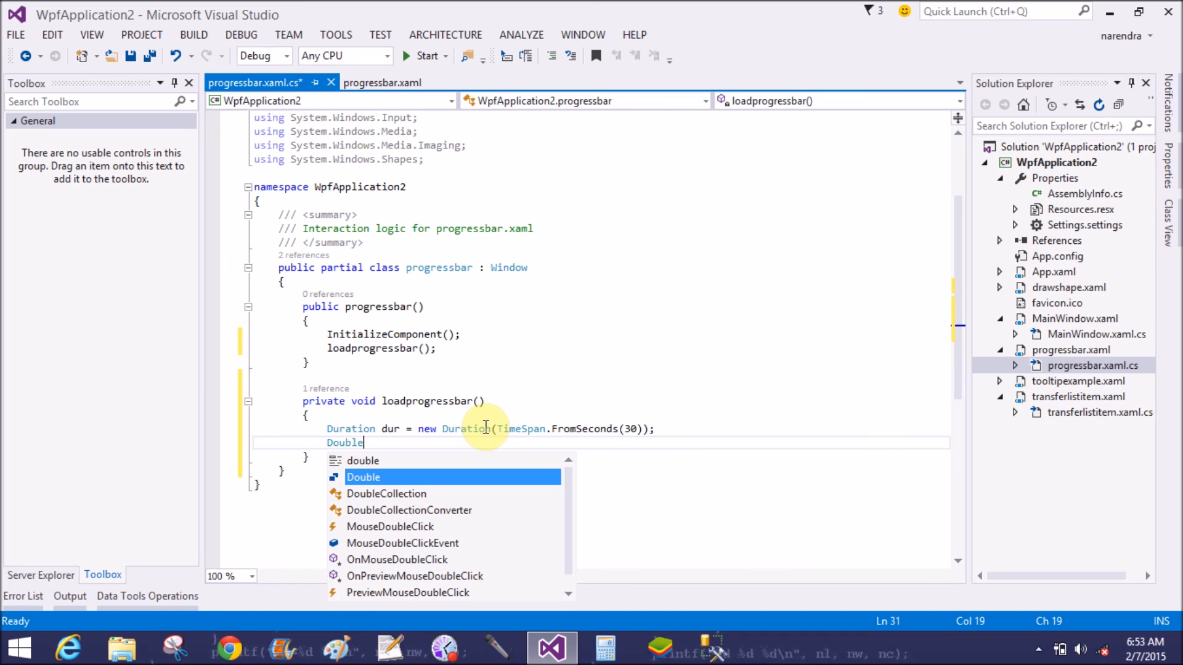
type("An")
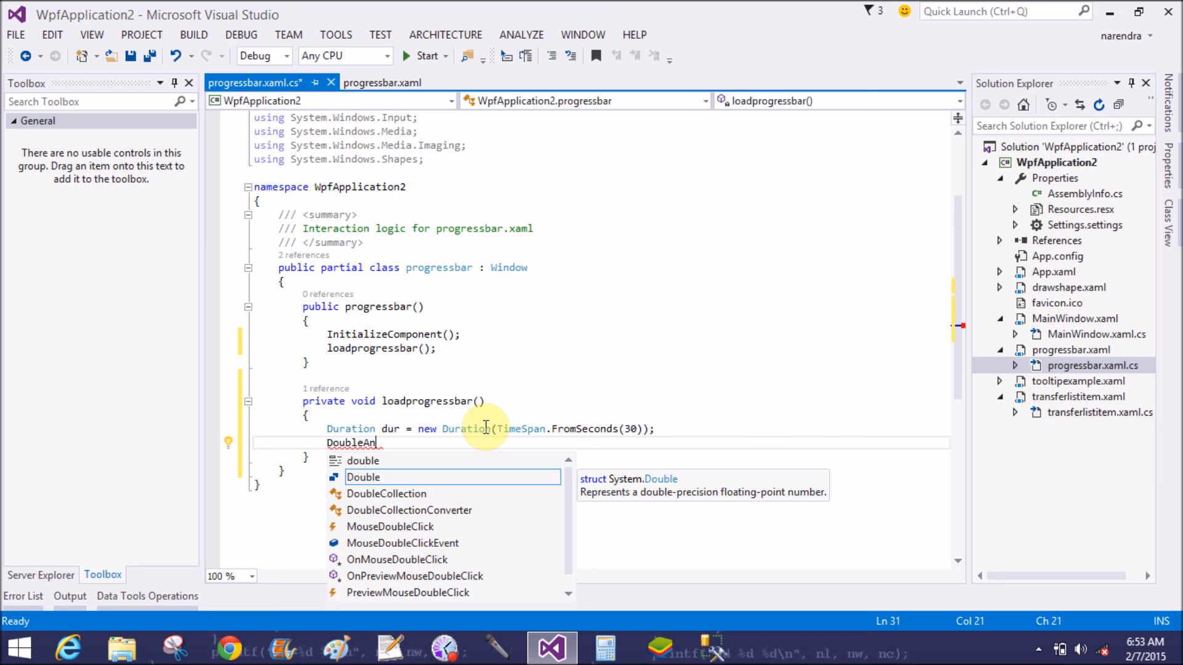
type("imation")
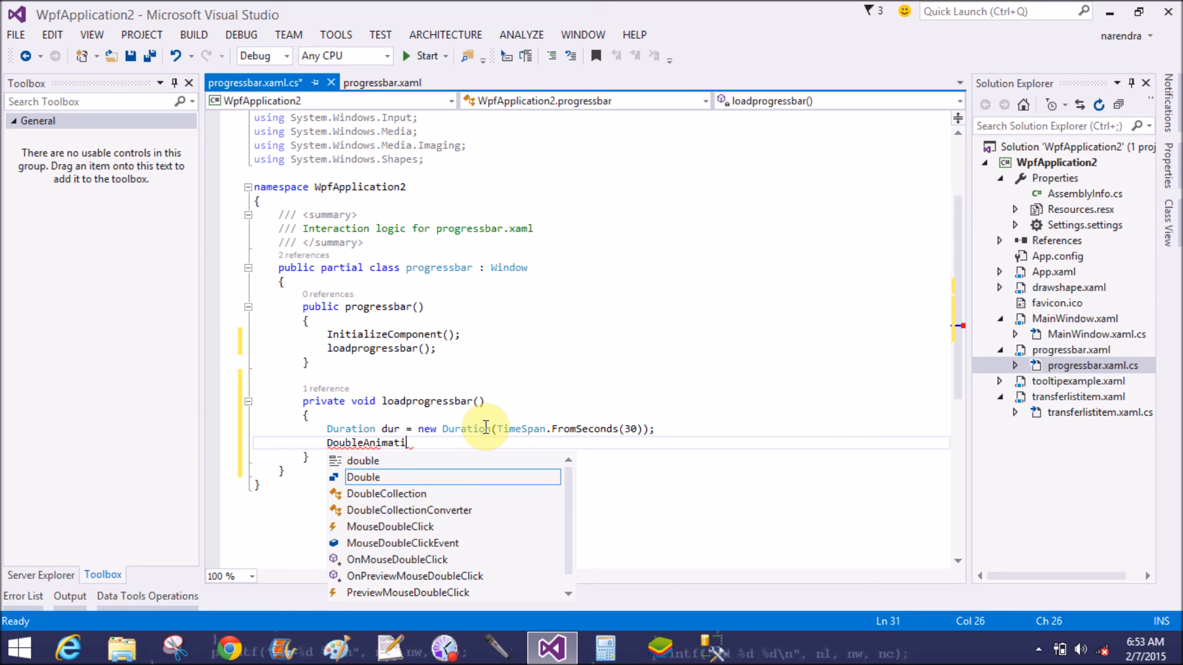
Begin a DoubleAnimation declaration and import using System.Windows.Media.Animation
key("Escape")
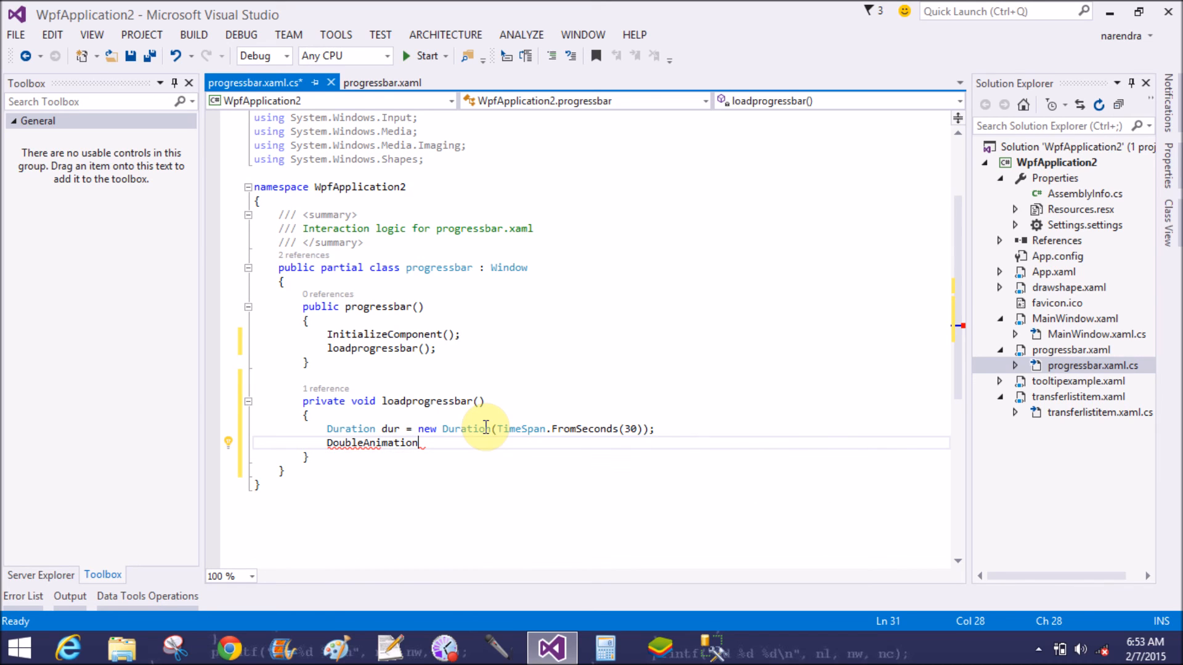
key("ctrl+period")
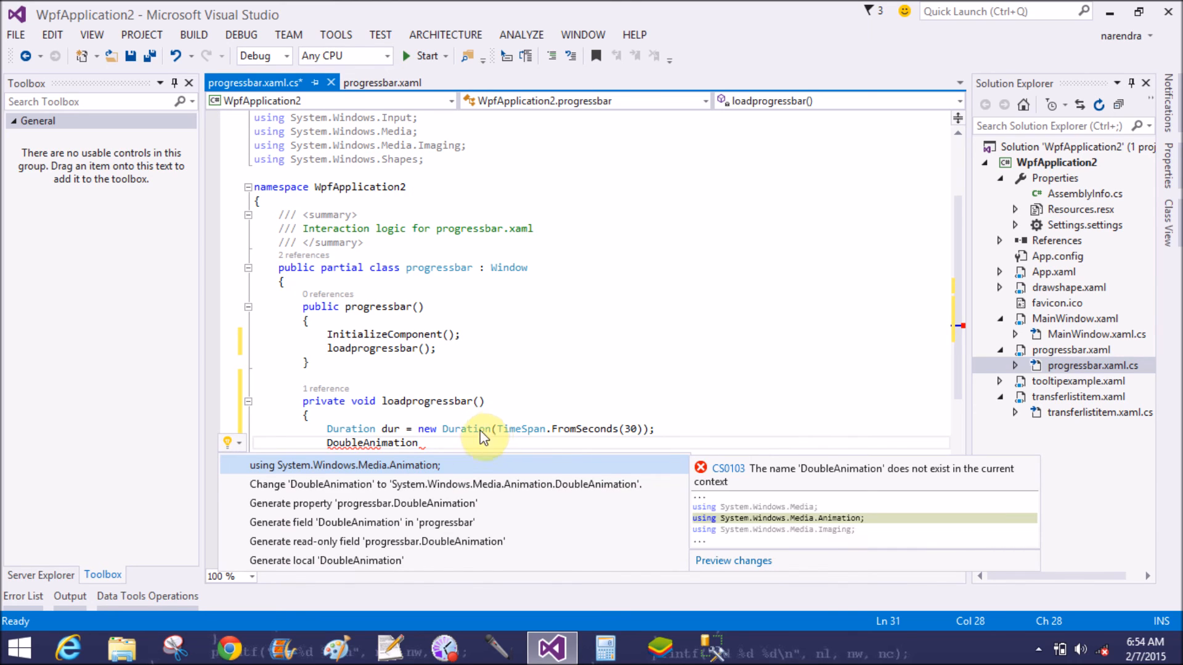
left_click(390, 467)
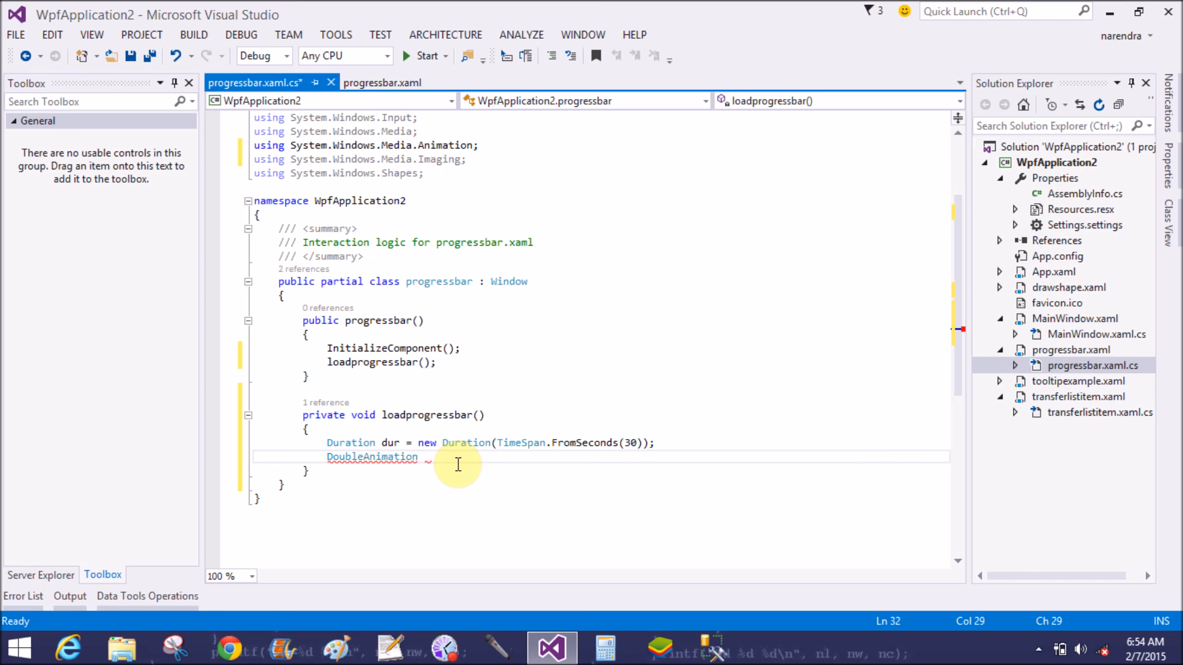
type("db")
type("lani")
type("=")
type("new Dou")
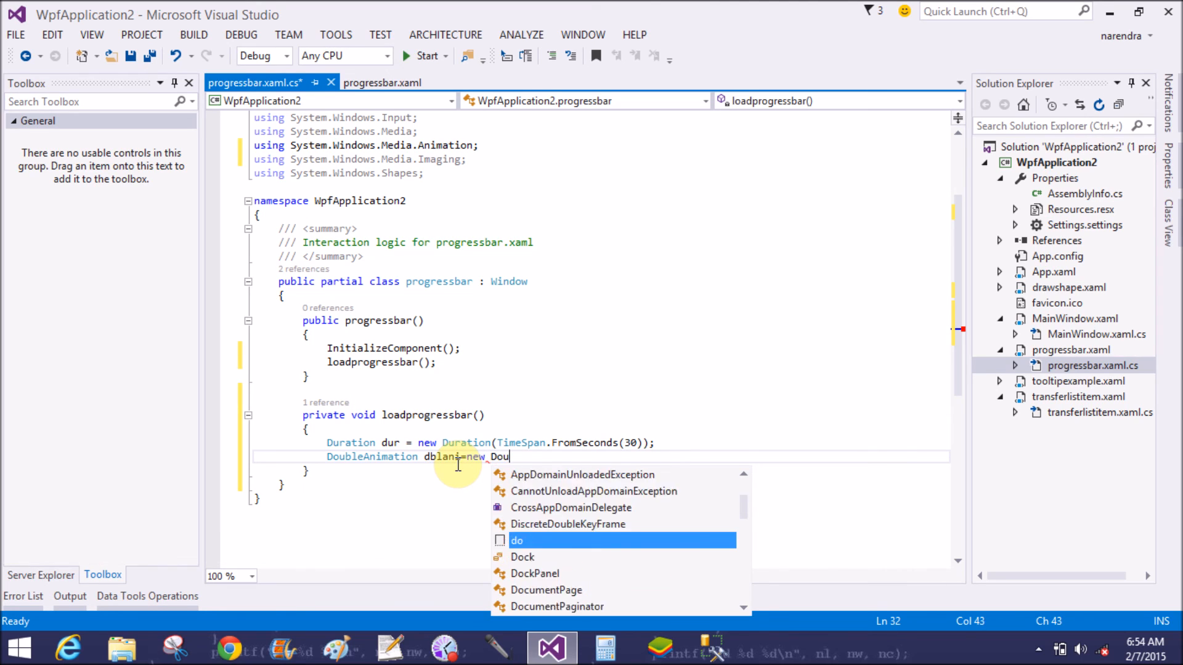
type("b")
Finish DoubleAnimation dblani to 200.0 over dur and start pb1.BeginAnimation, correcting a wrong first argument
key("Tab")
type("(")
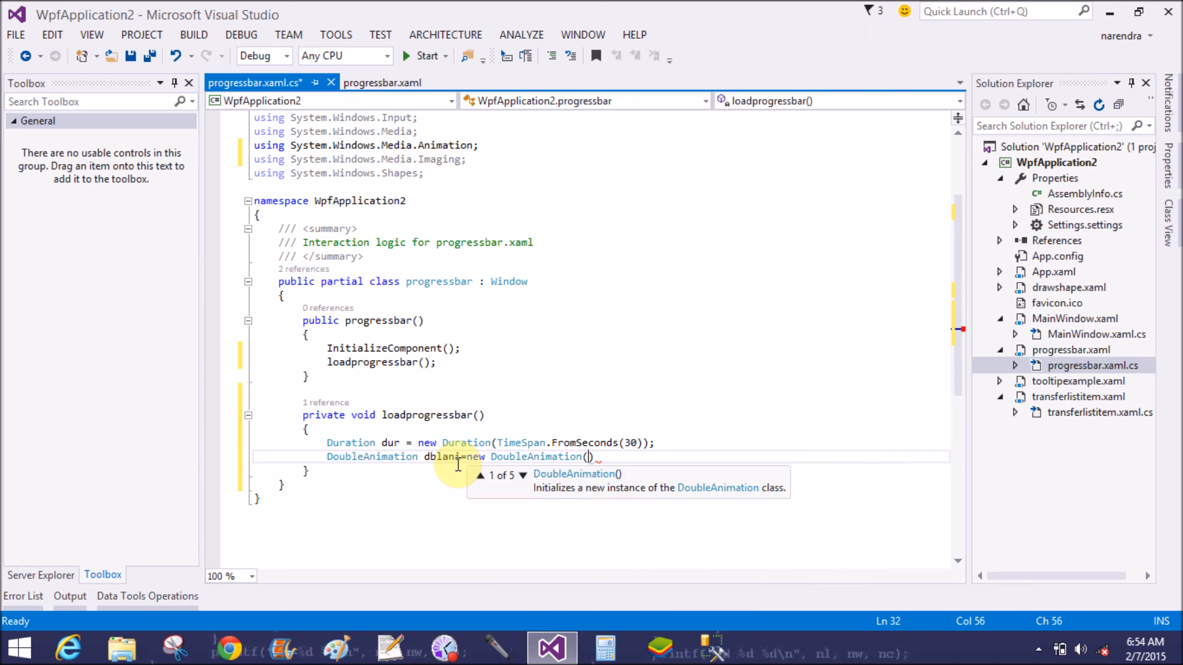
type("2")
type("00")
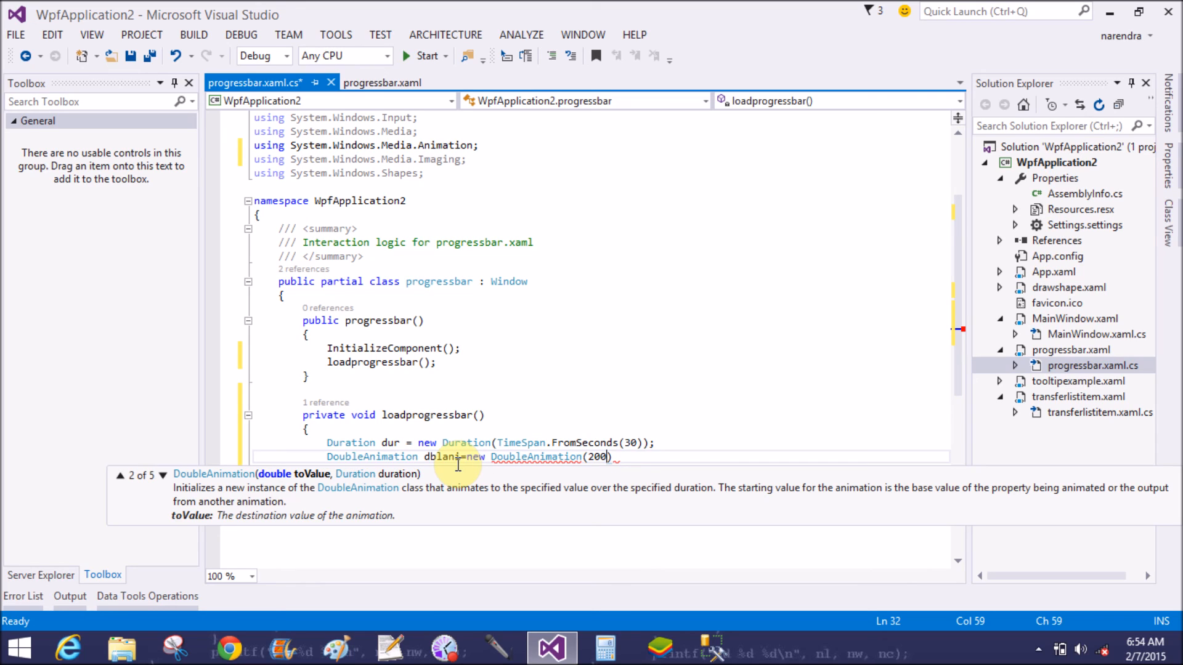
type(".0")
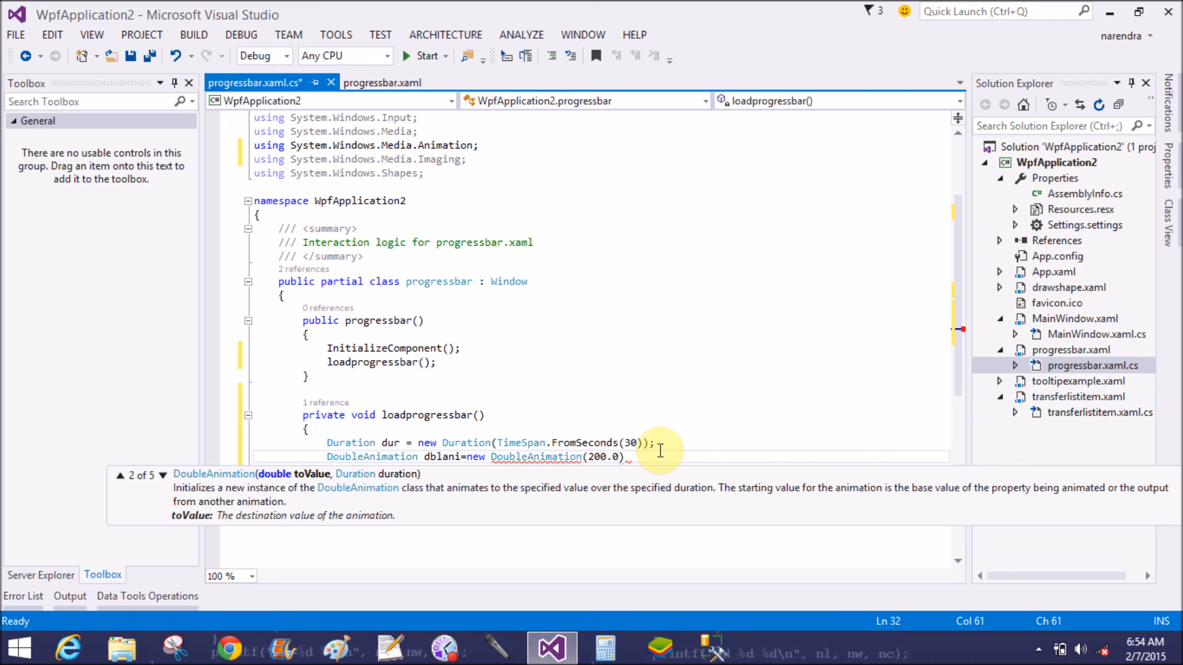
type(", ")
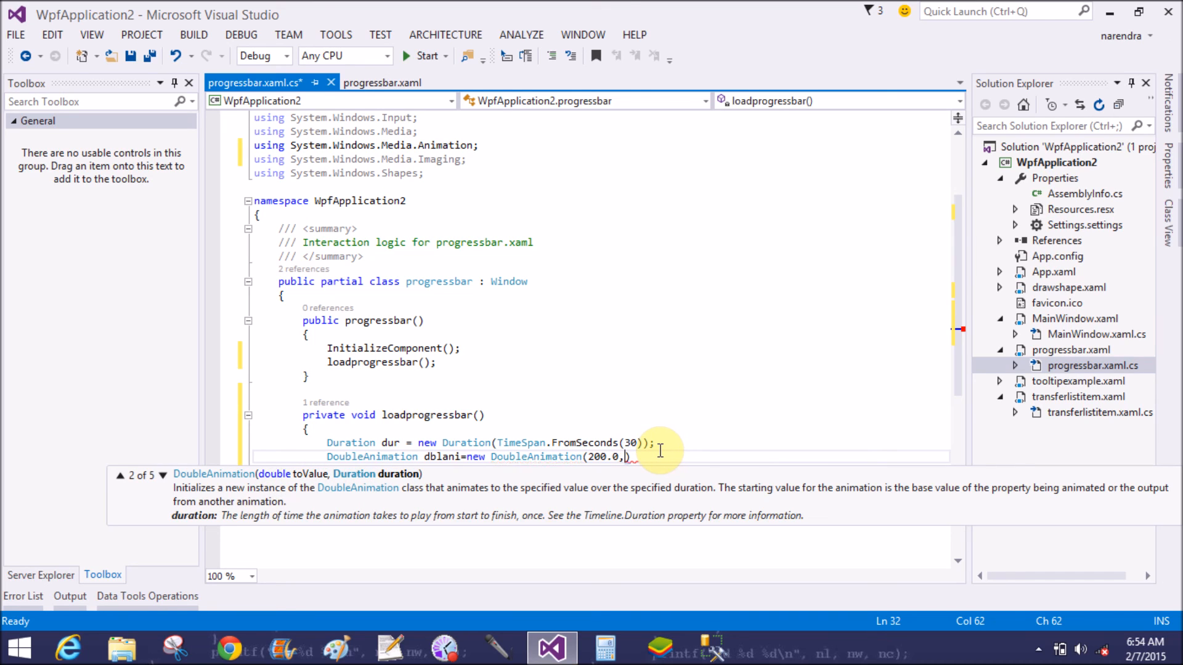
type("du")
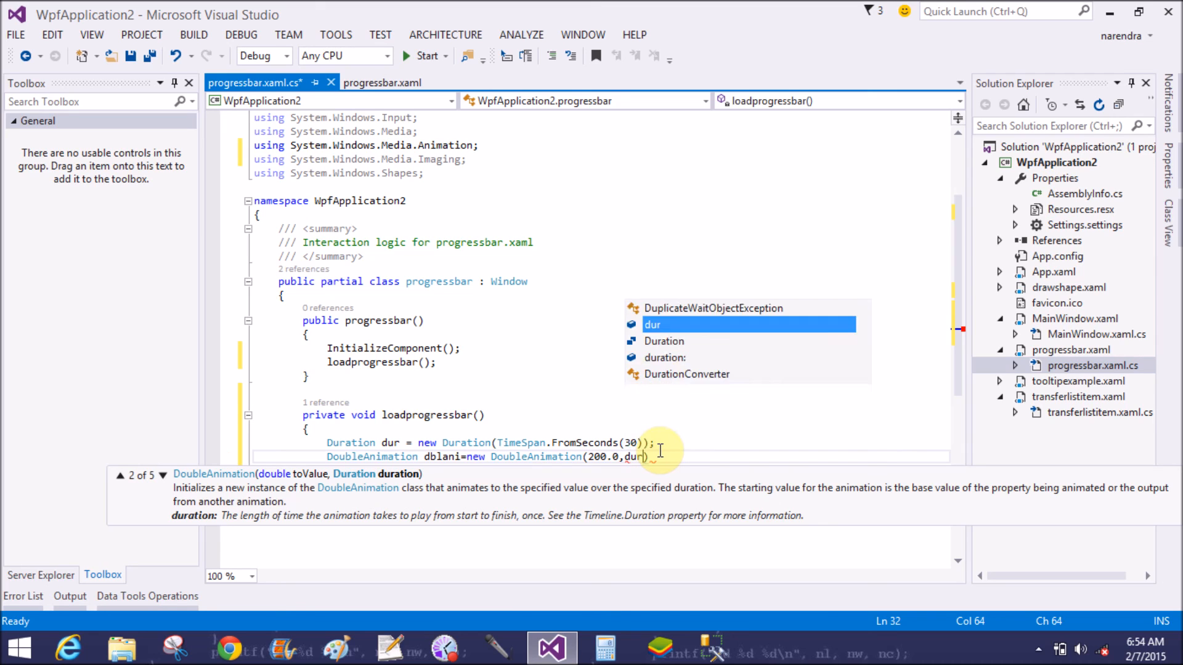
type("r)")
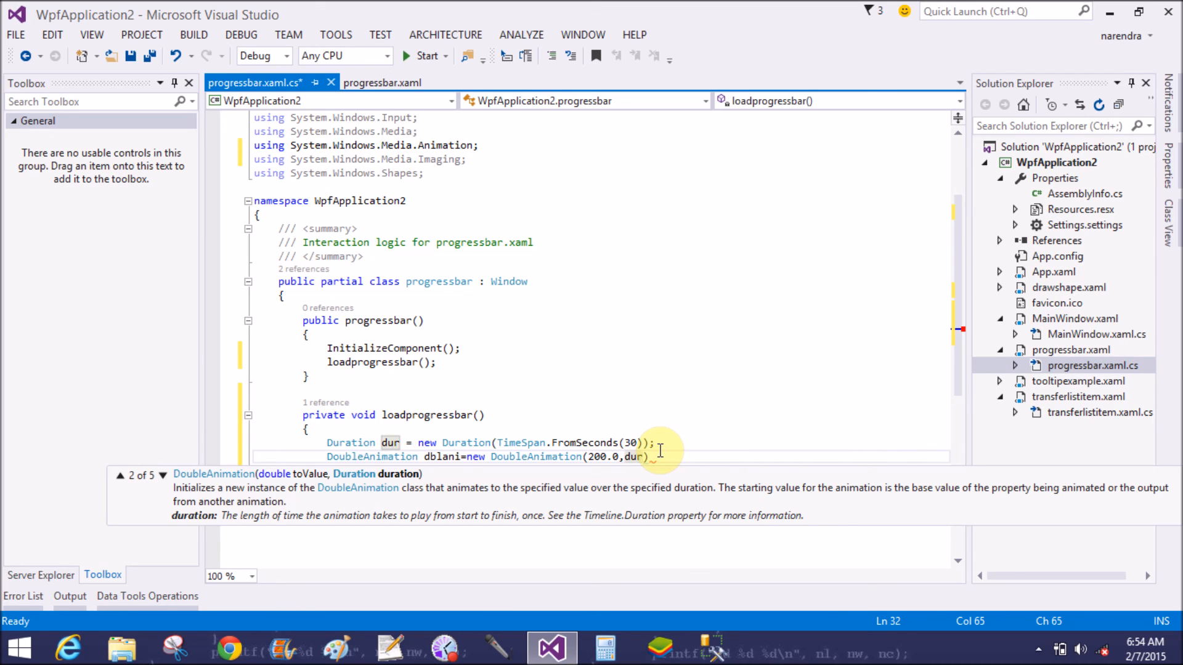
type(";")
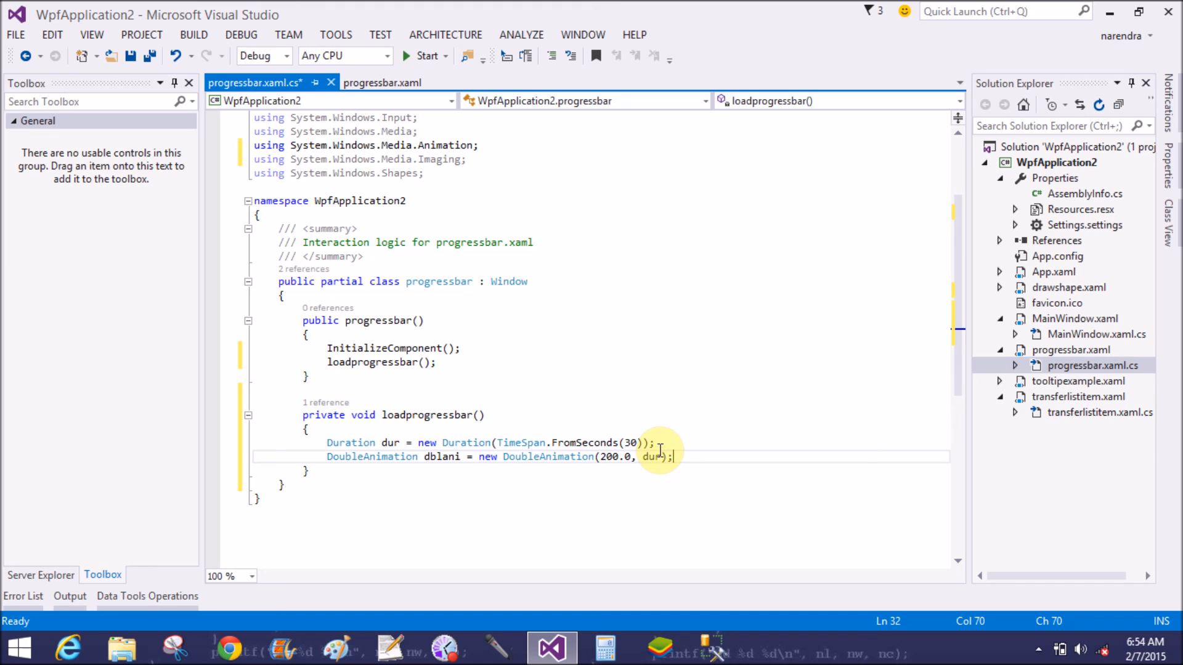
key("Return")
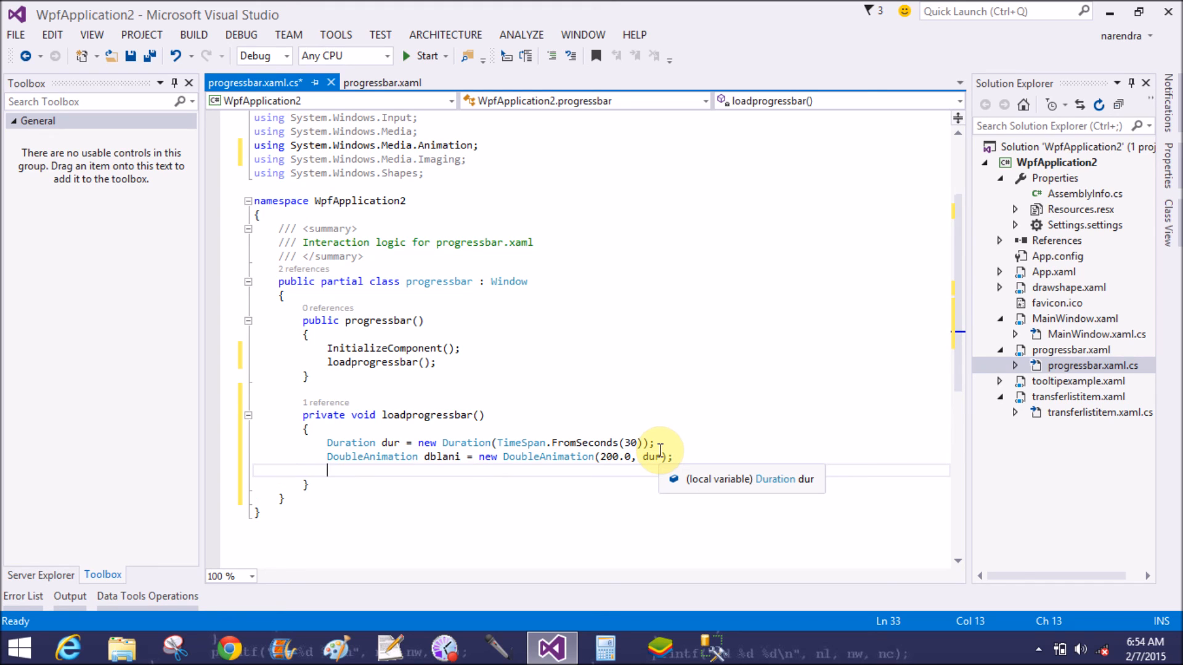
type("p")
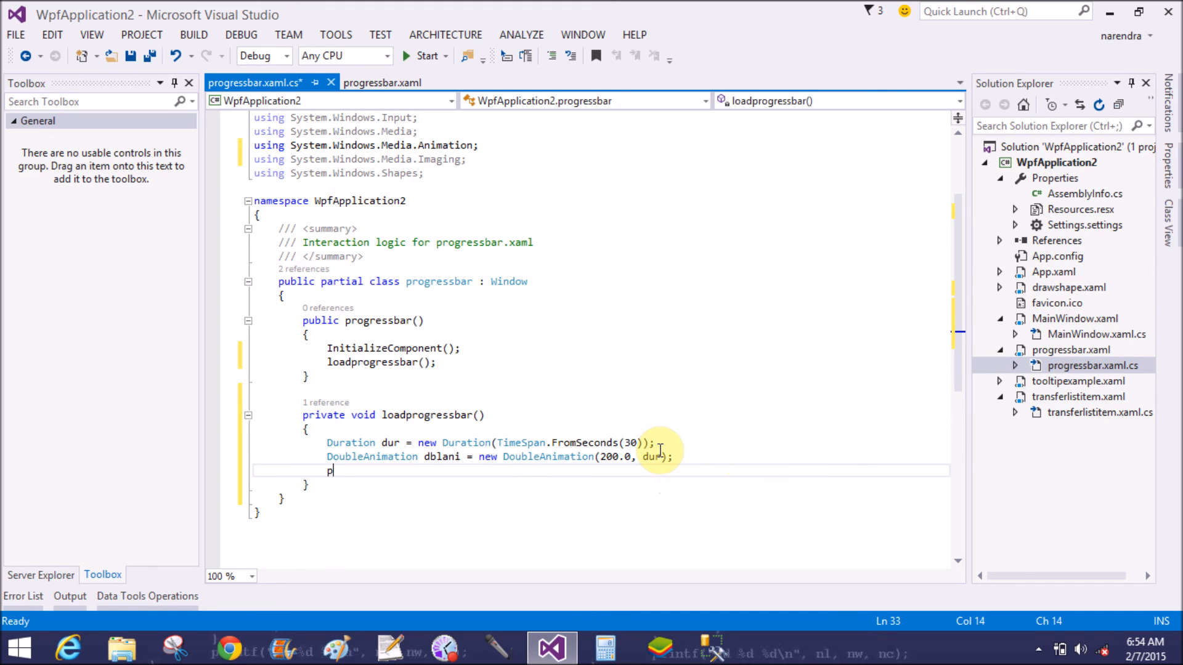
type("b1.")
type("be")
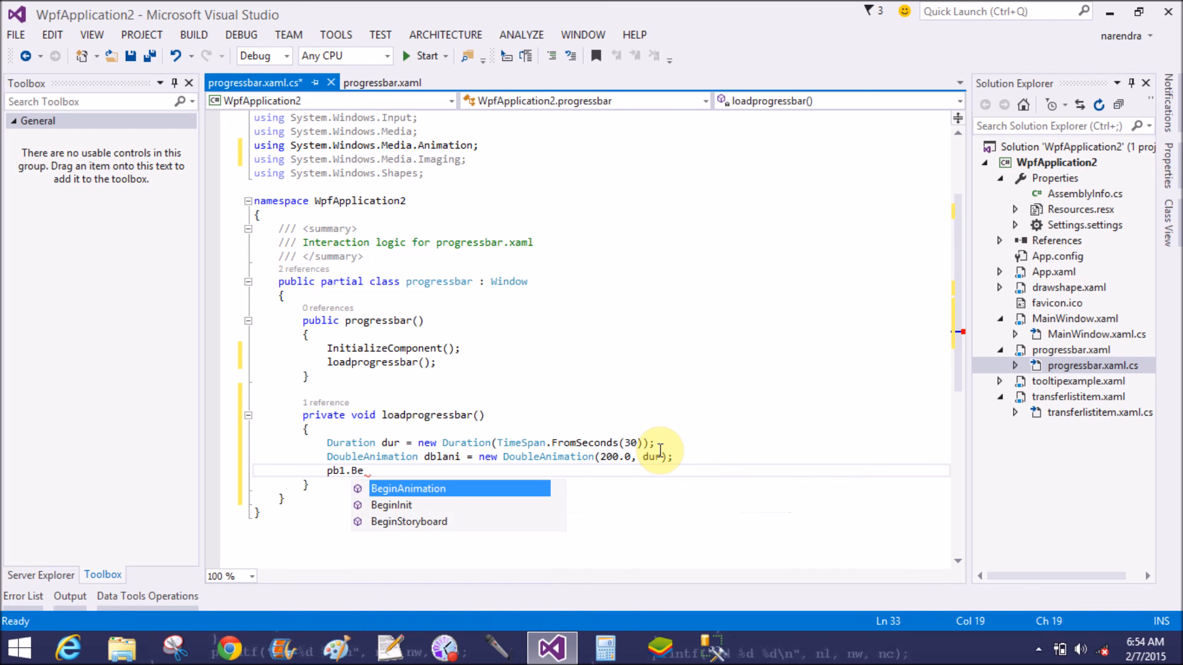
type("g")
key("Tab")
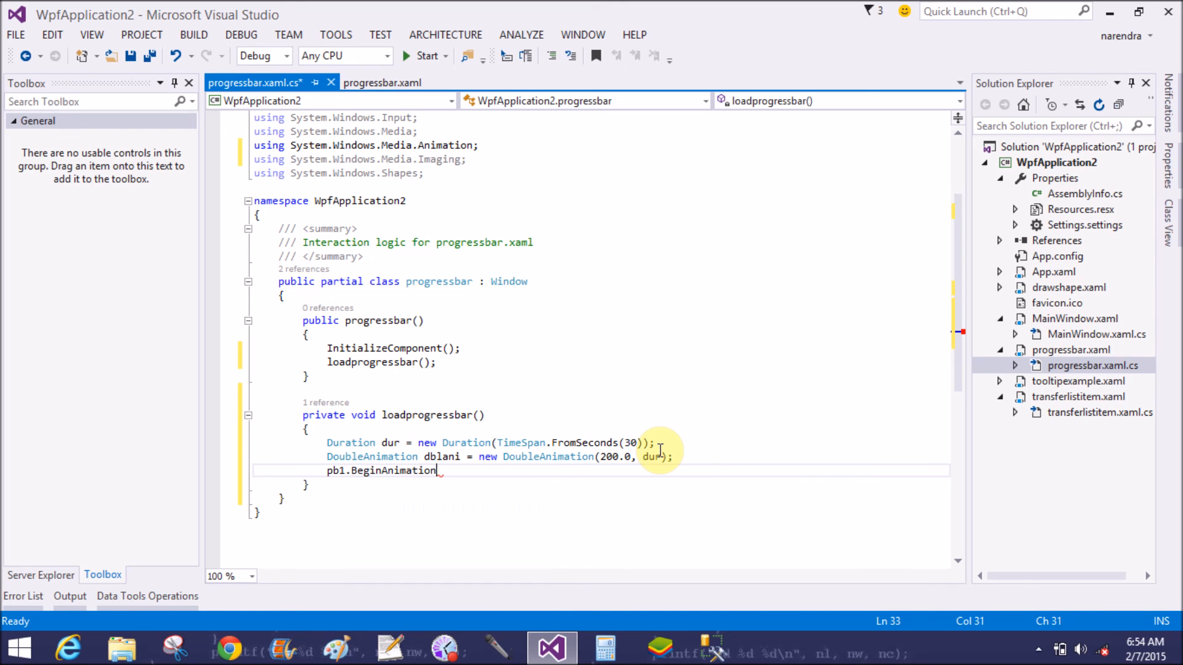
type("(")
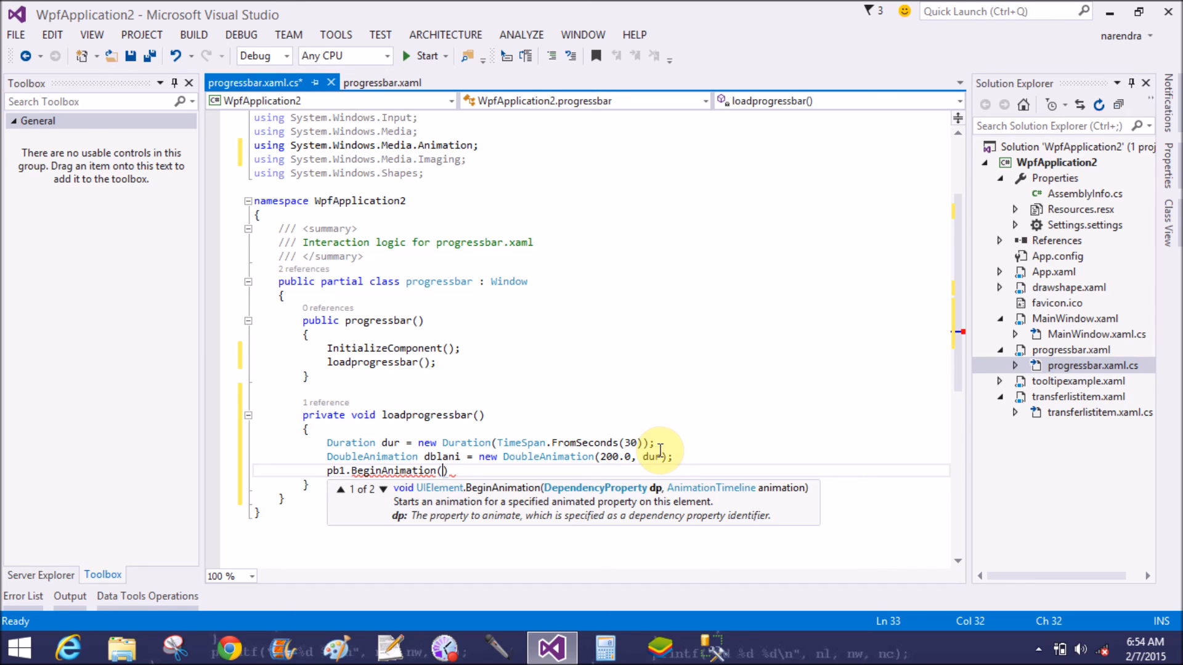
type("progres")
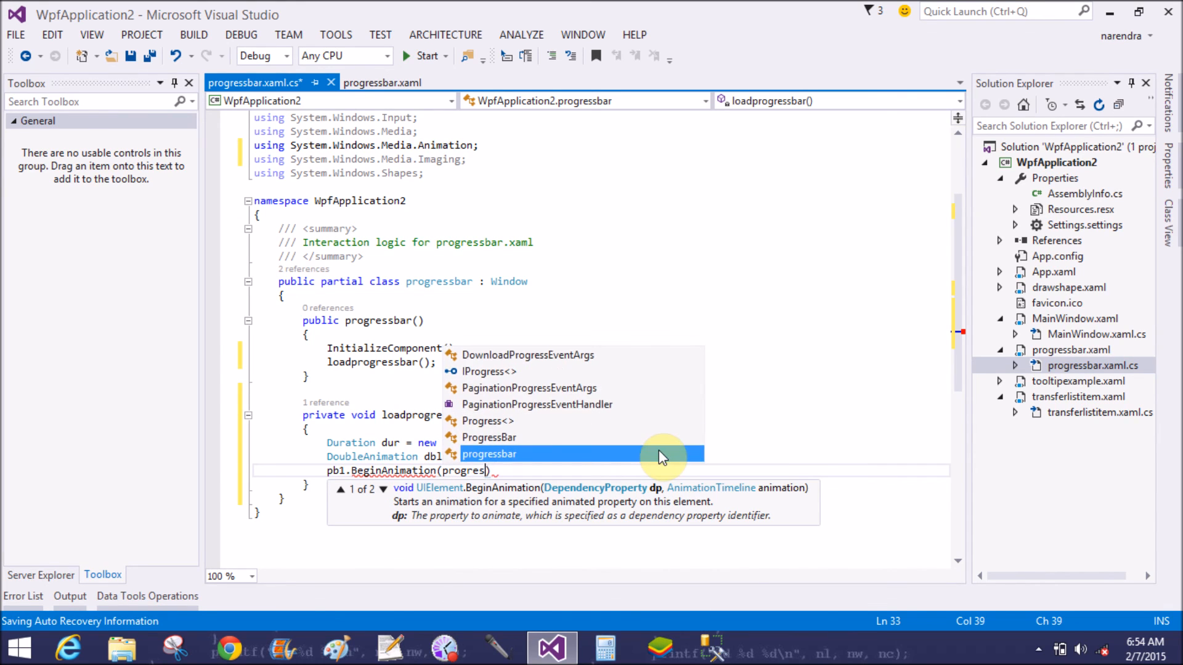
key("Tab")
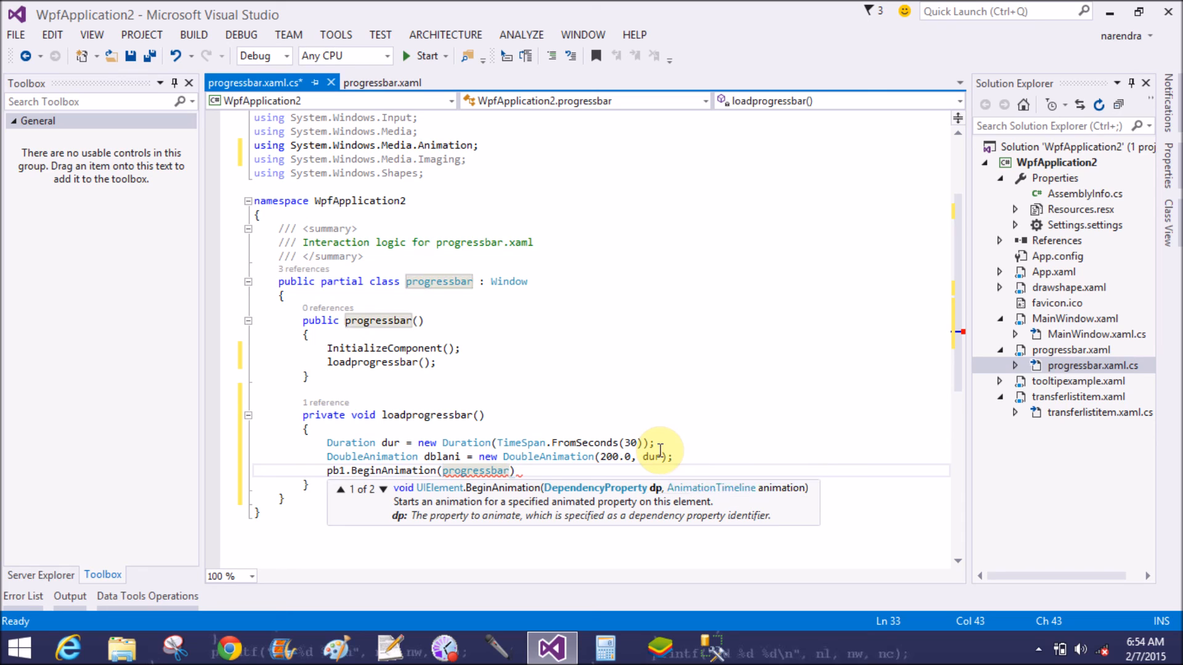
type(".")
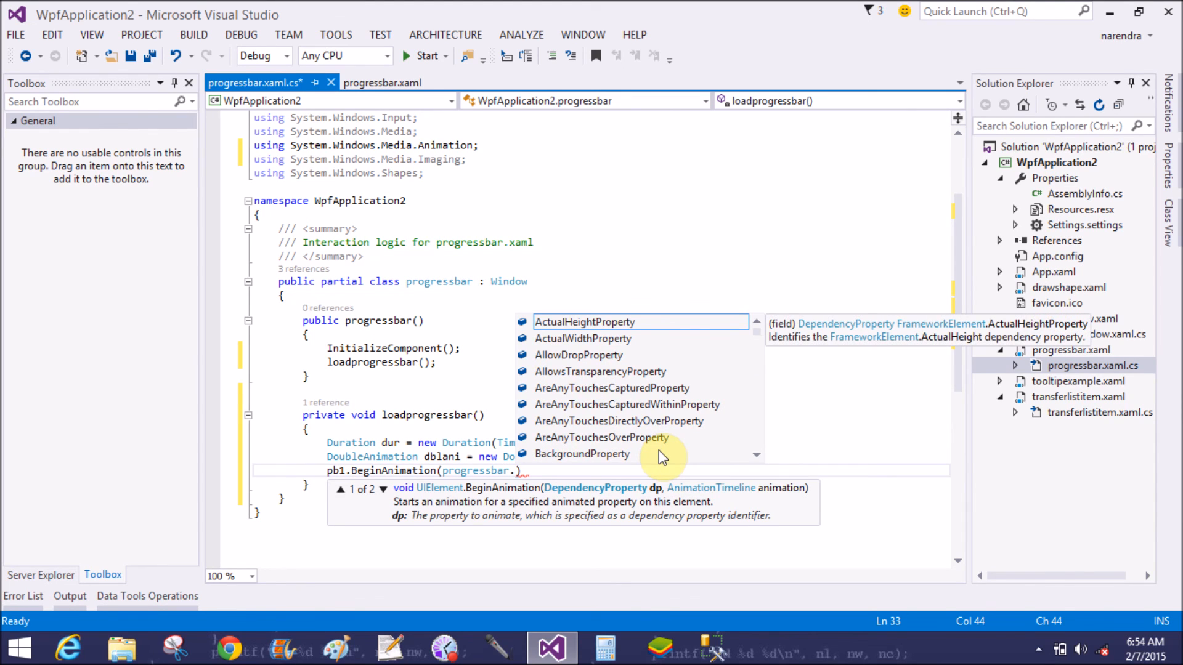
type("value")
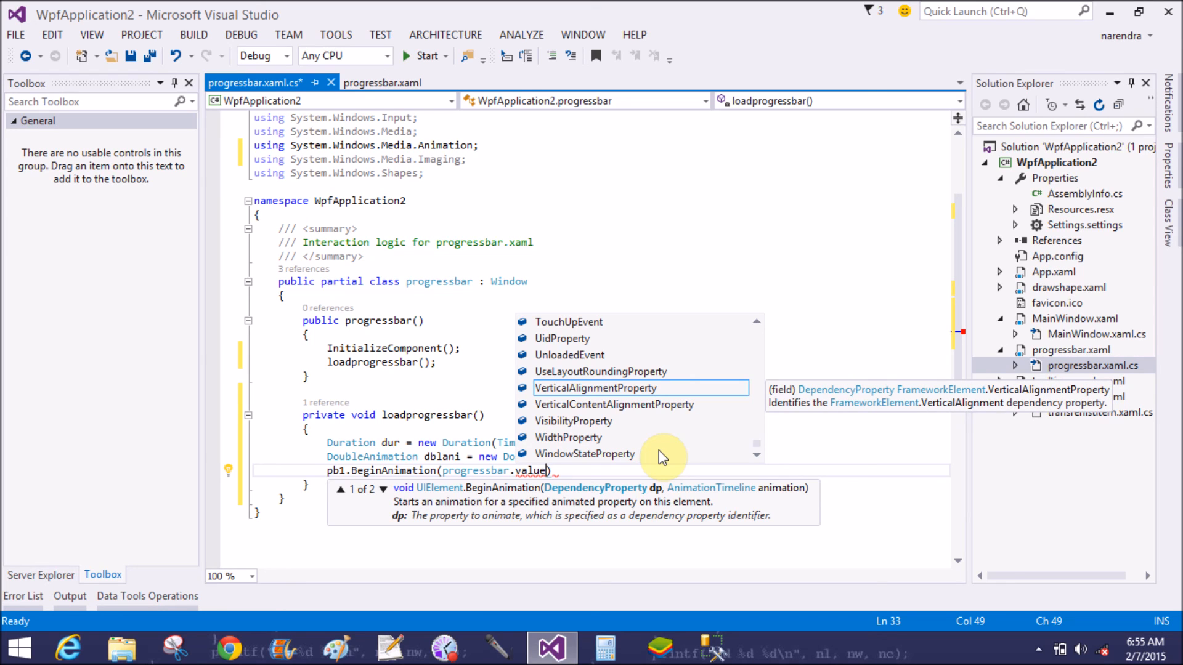
key("BackSpace")
key("BackSpace")
key("BackSpace")
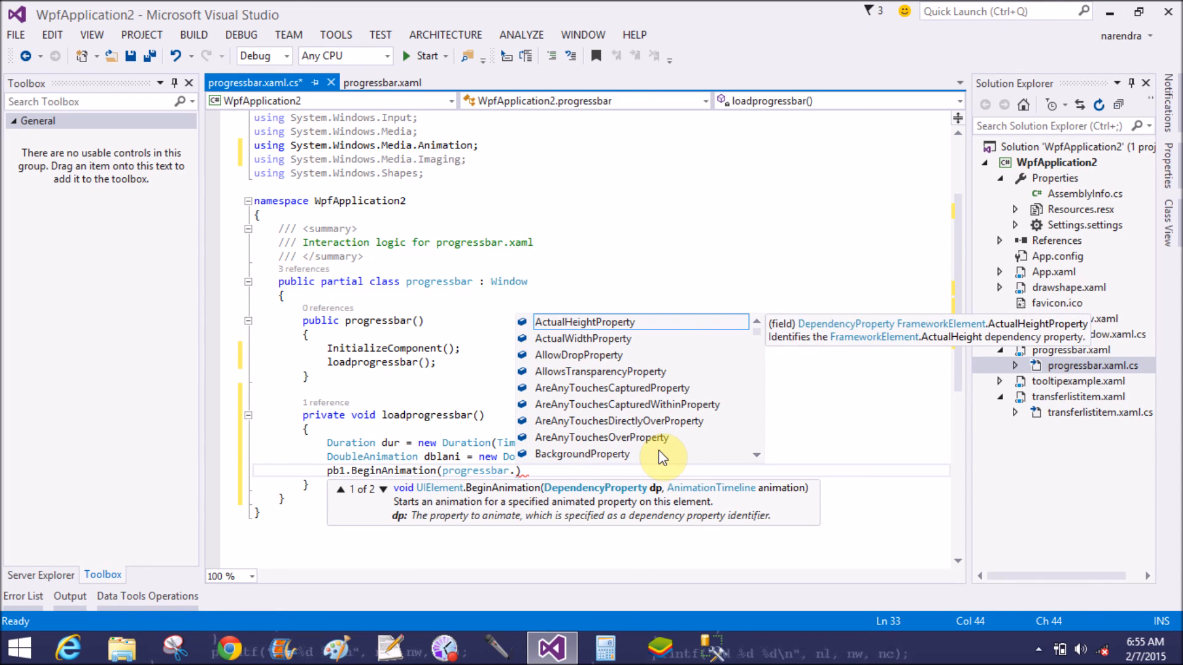
type("Valu")
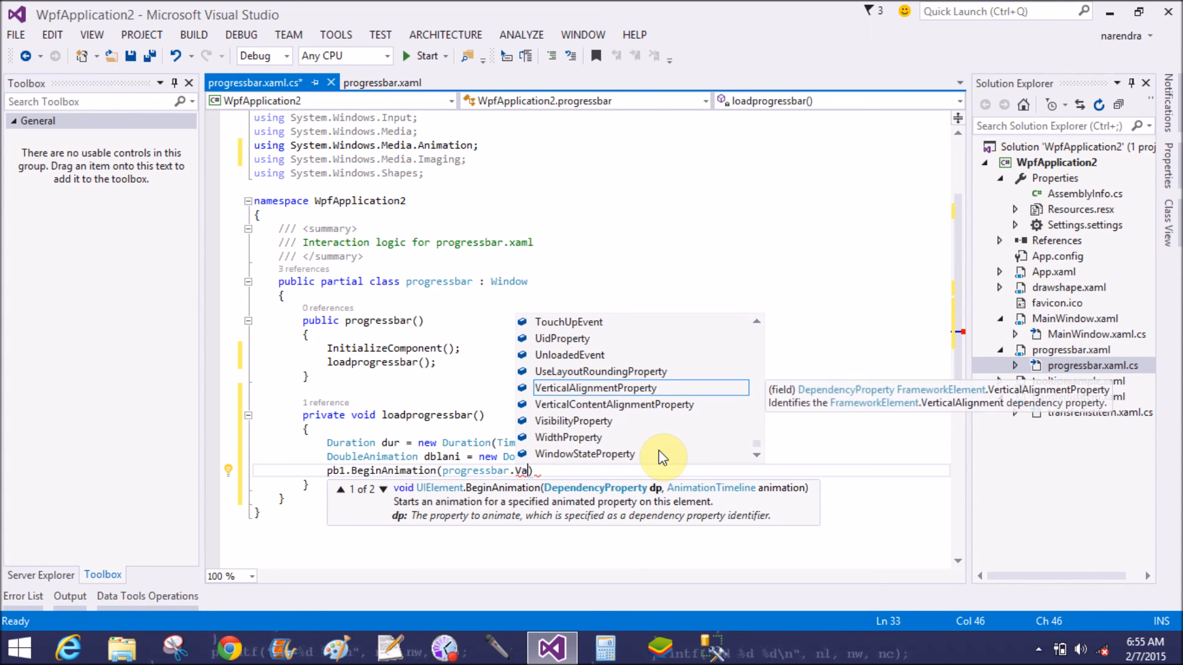
type("e")
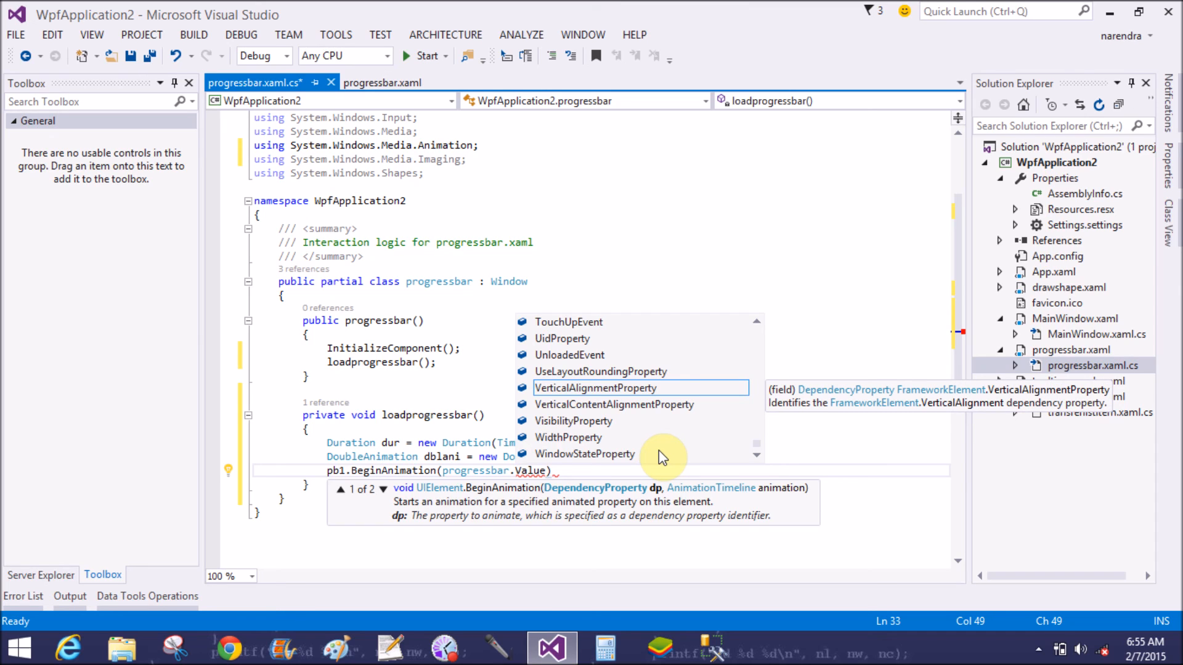
key("BackSpace")
key("BackSpace")
key("BackSpace")
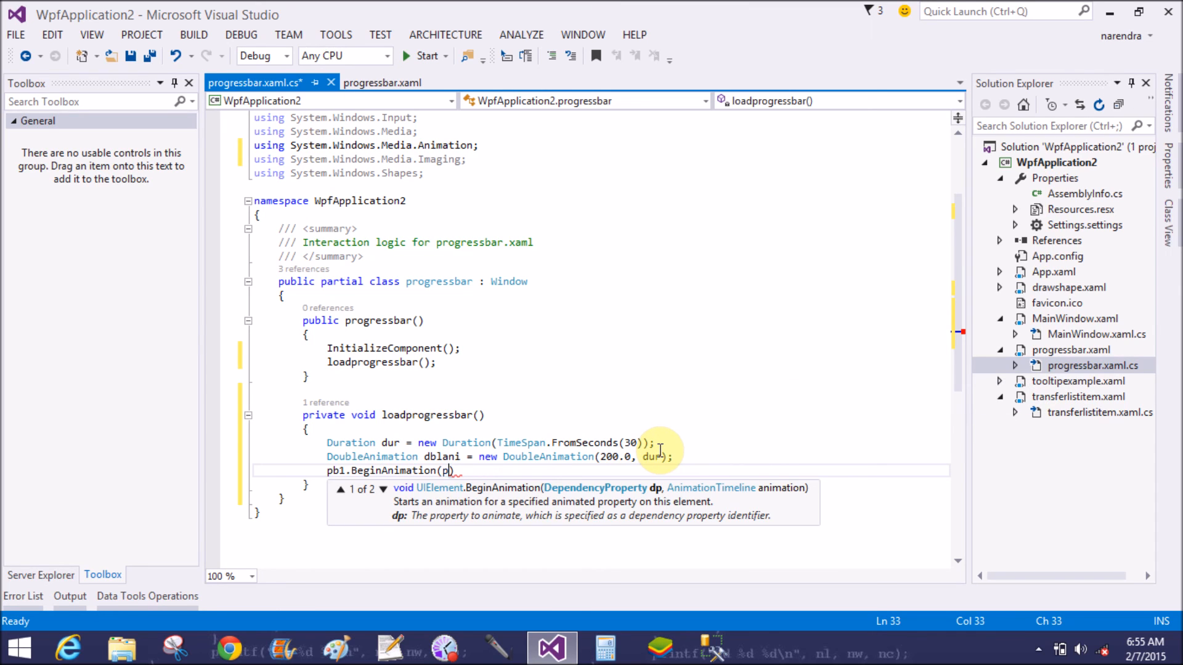
key("BackSpace")
type("pro")
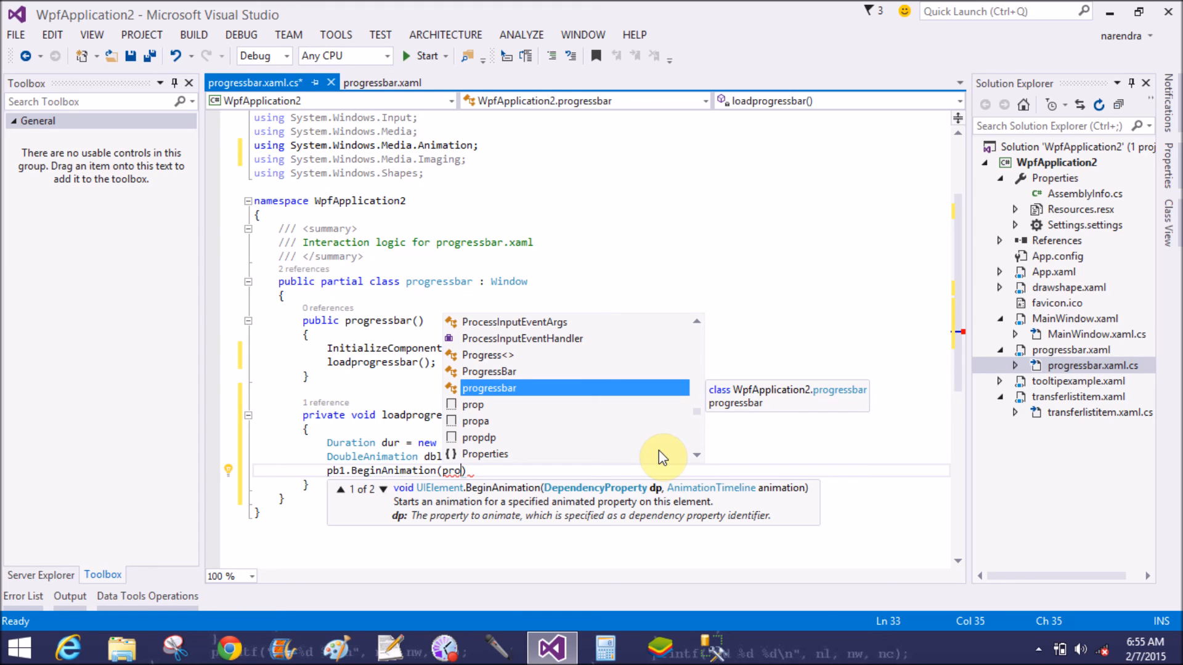
Complete the call as pb1.BeginAnimation(ProgressBar.ValueProperty, dblani);
key("Up")
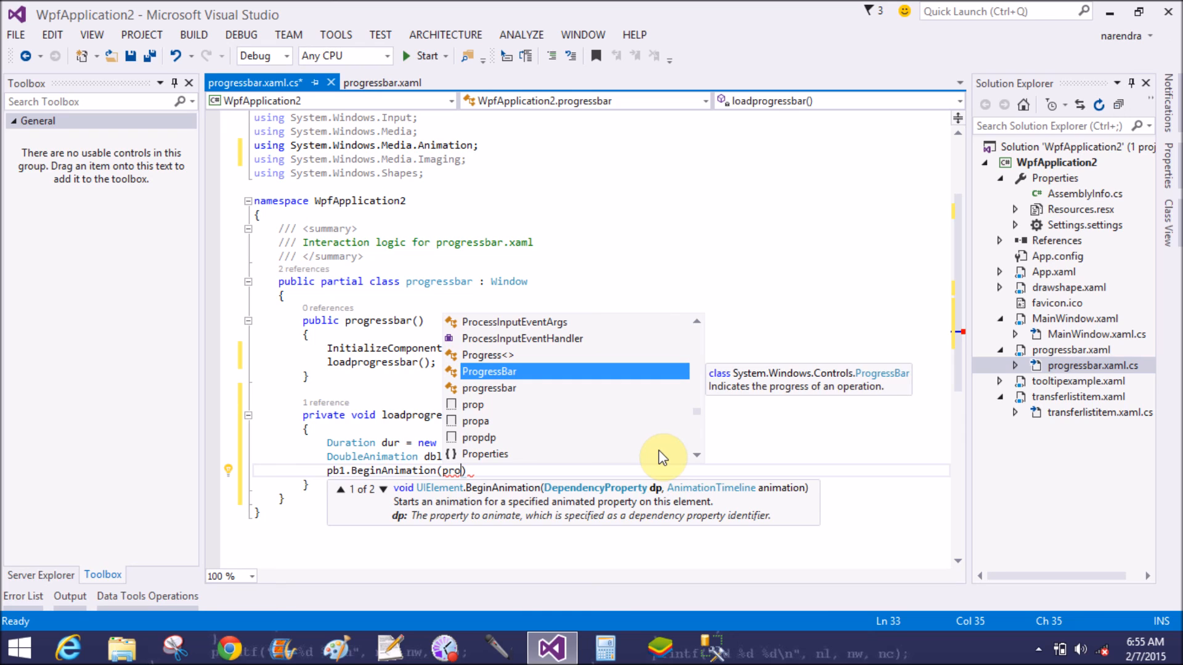
key("Tab")
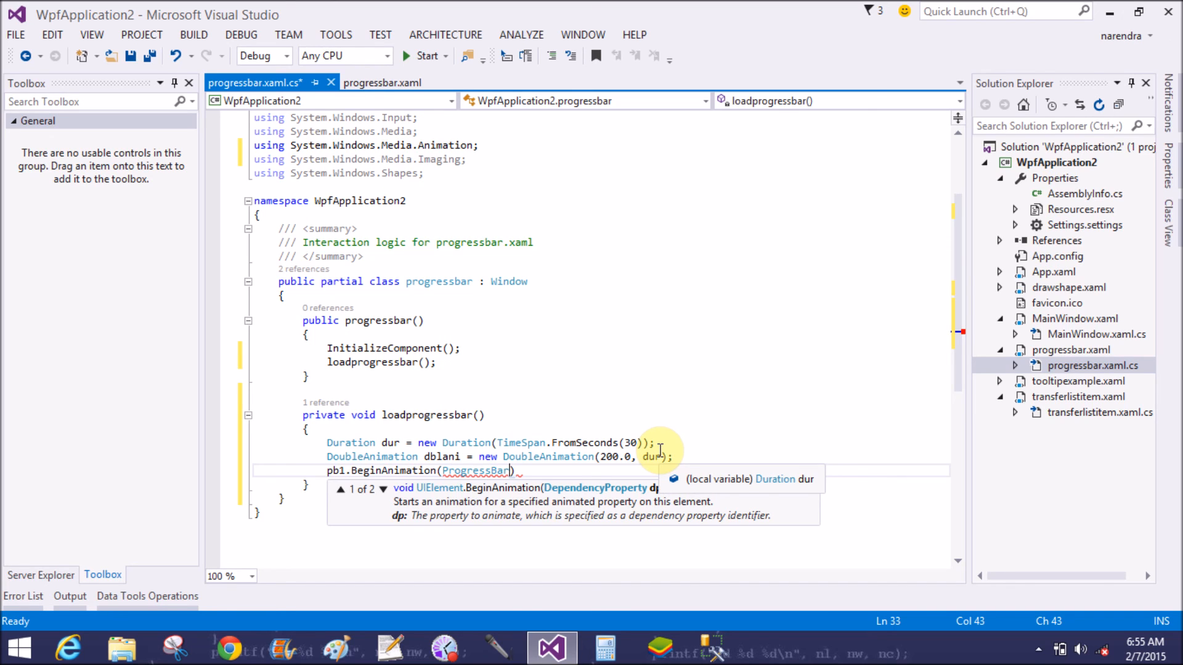
type(".")
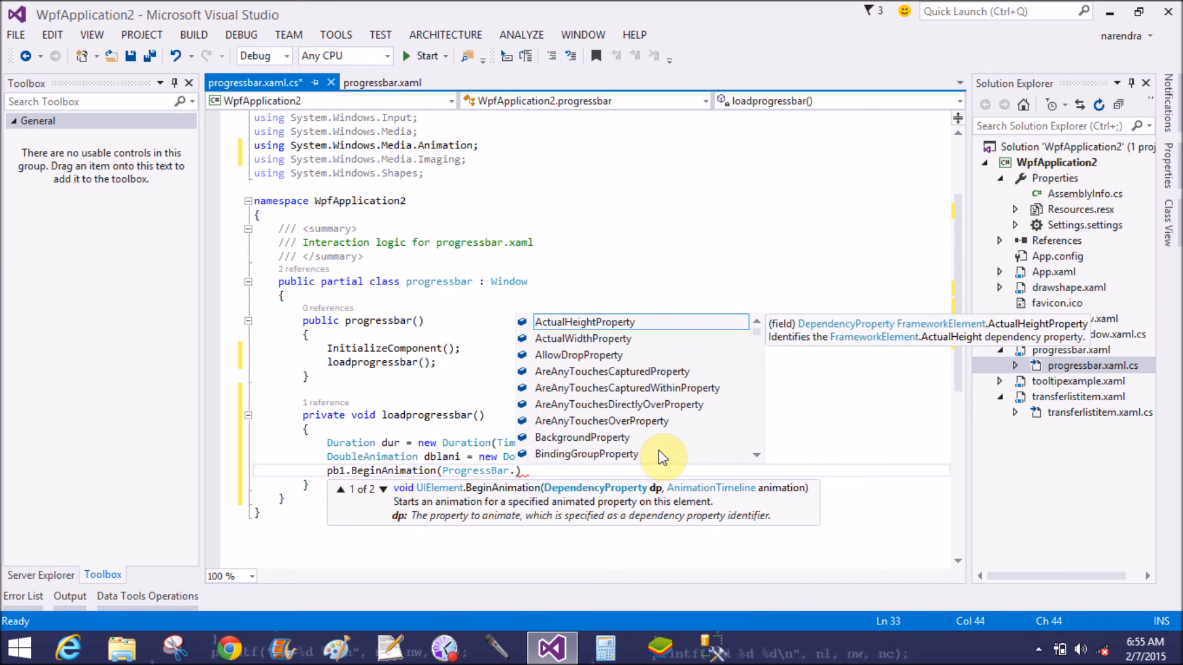
type("v")
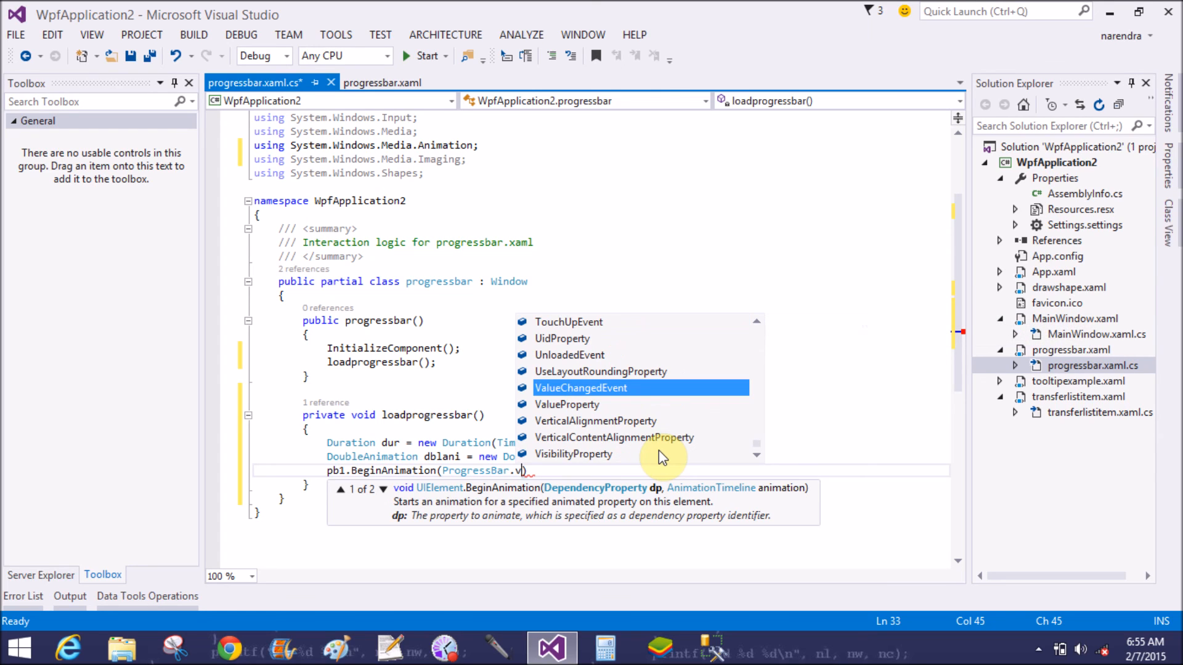
key("Down")
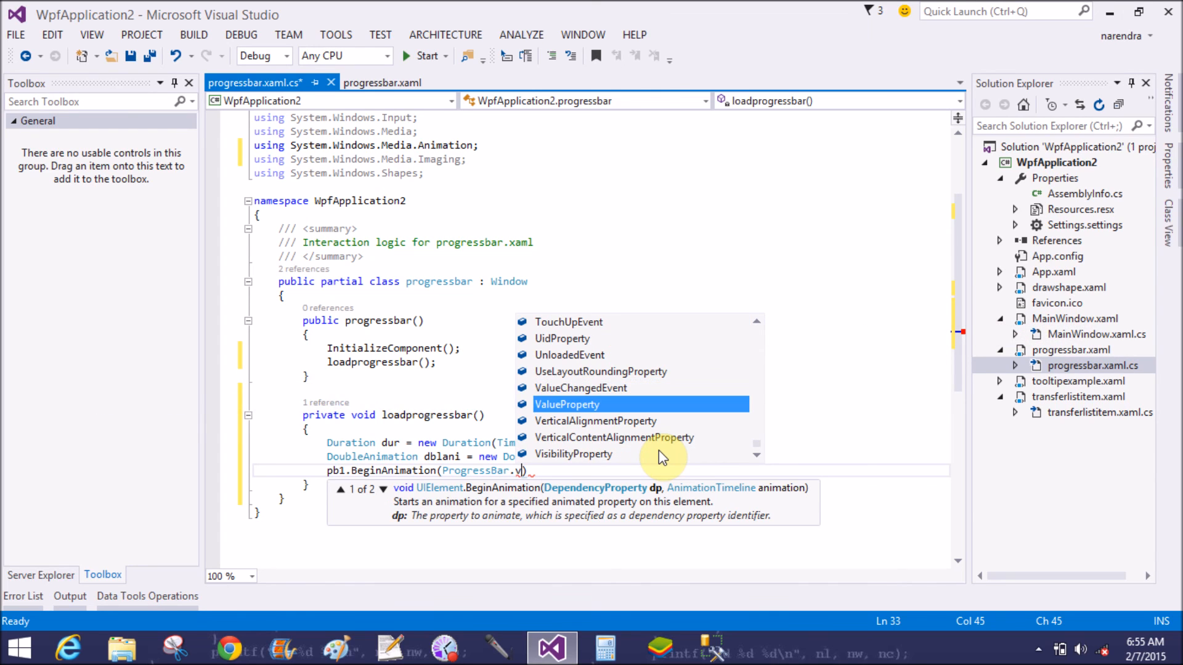
key("Tab")
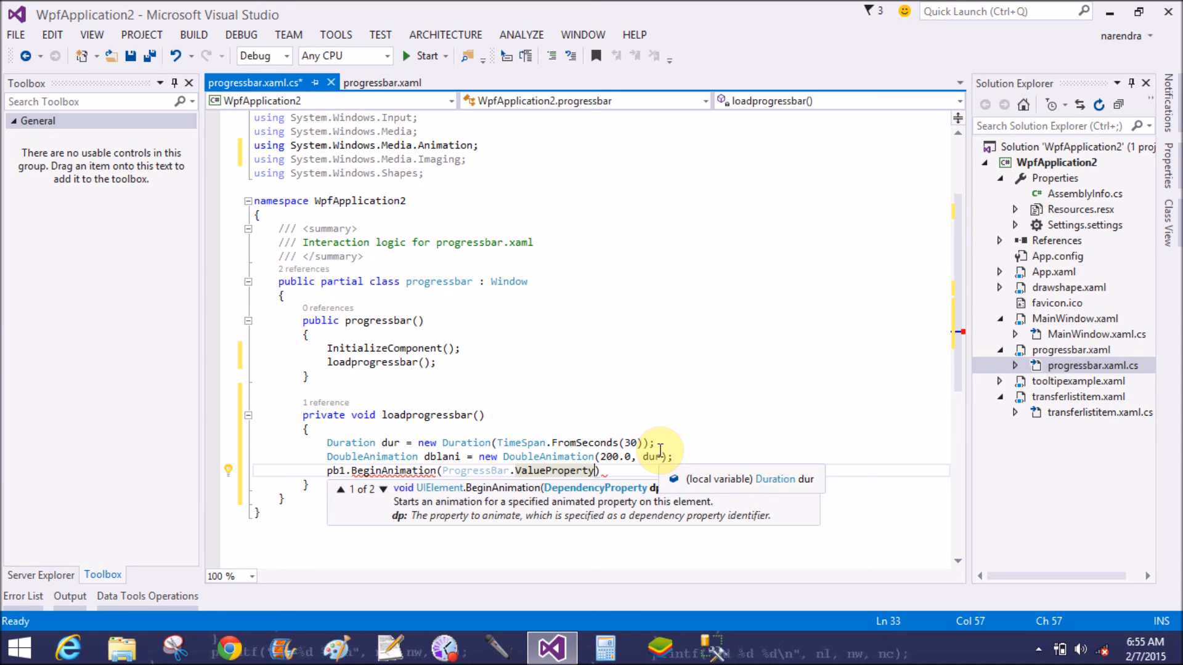
type(",")
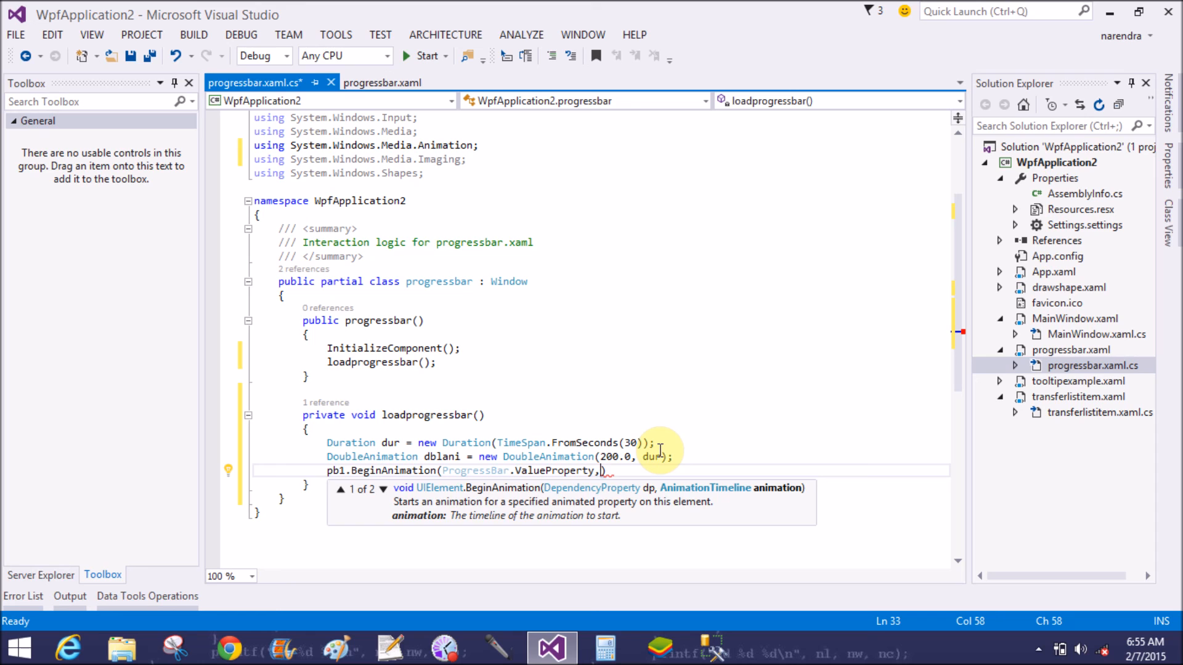
type("dbl")
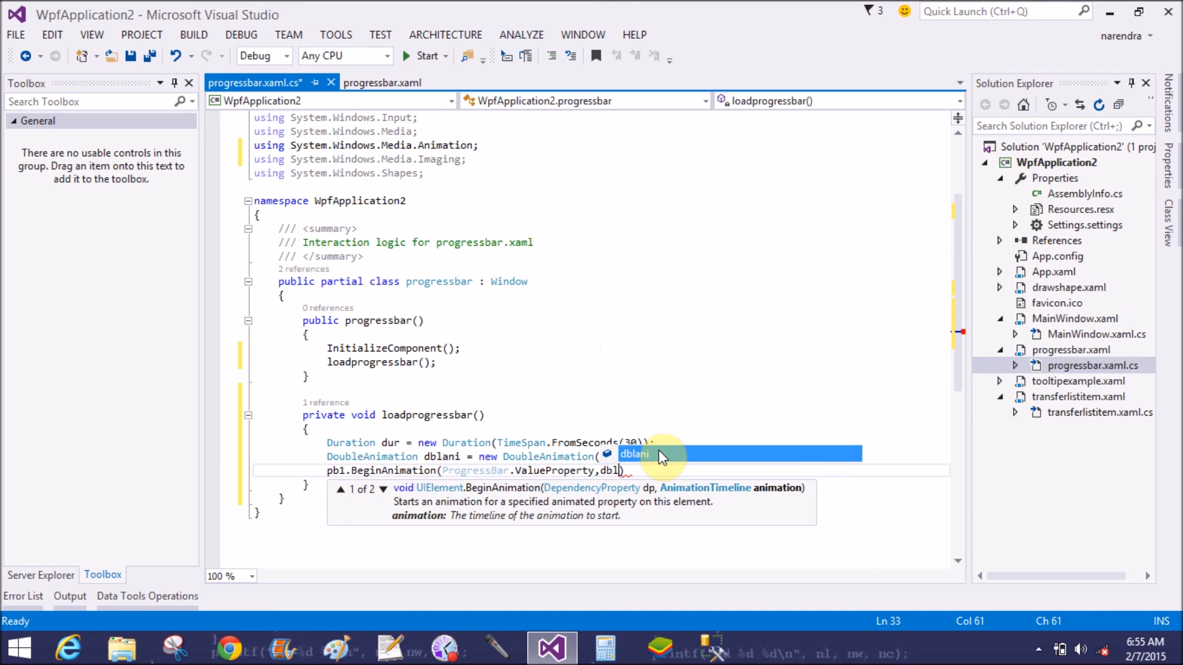
key("Tab")
type(")")
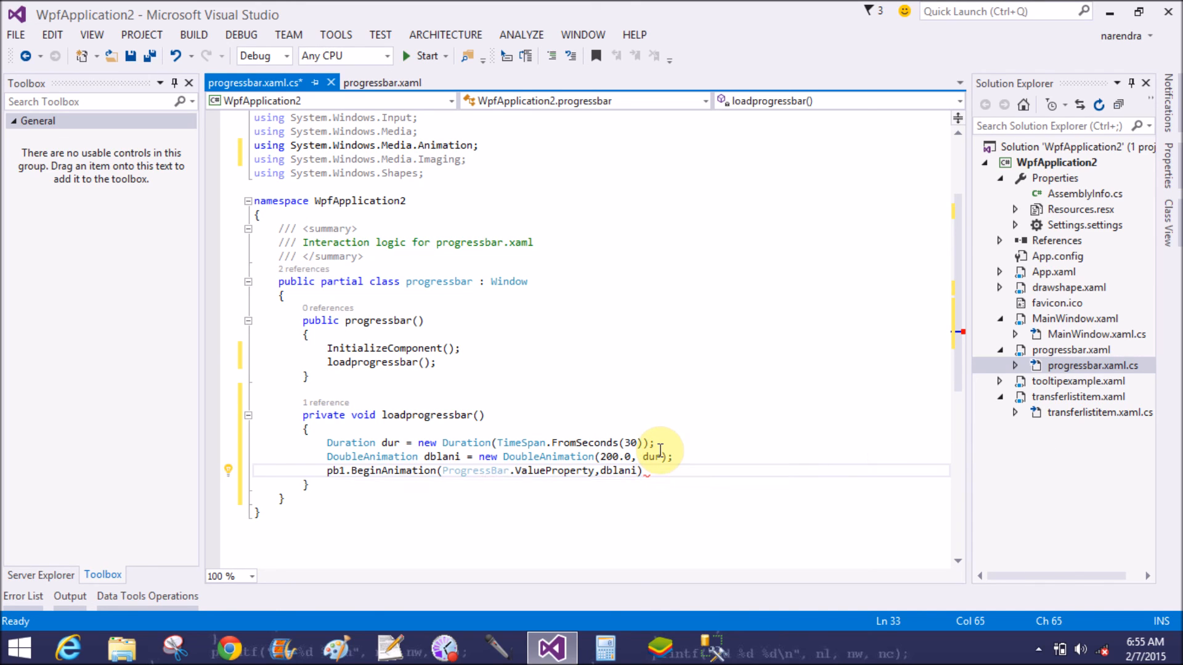
type(";")
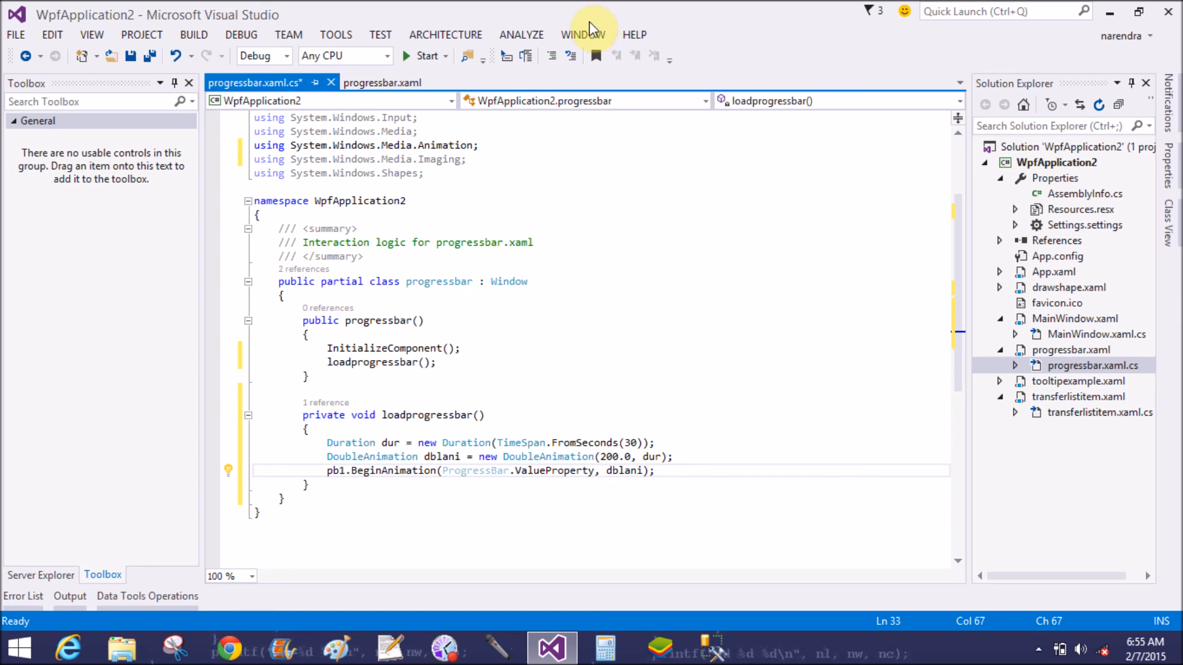
Save the code-behind, run to watch pb1 animate to full, then stop debugging
left_click(129, 58)
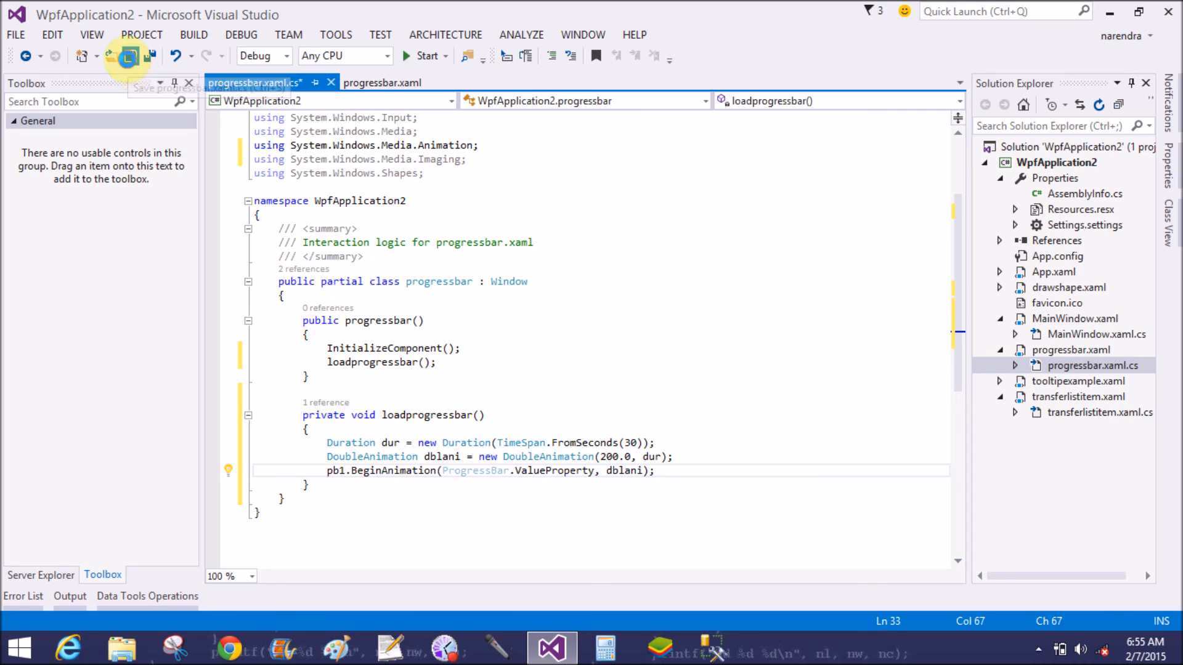
left_click(421, 58)
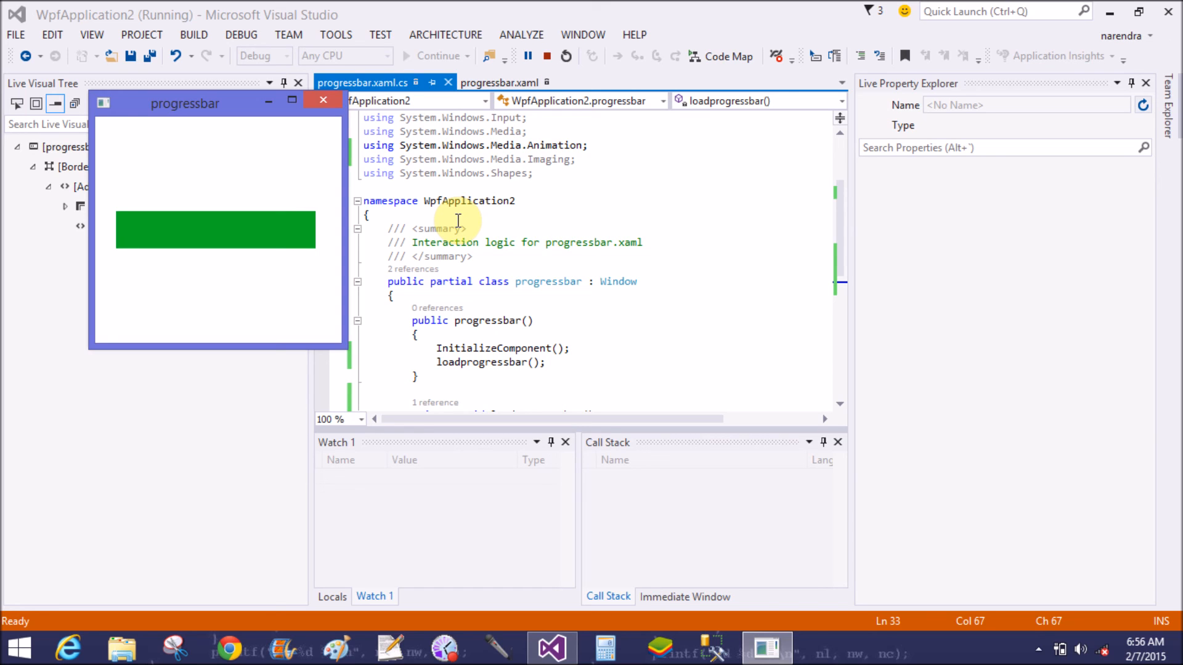
left_click(326, 101)
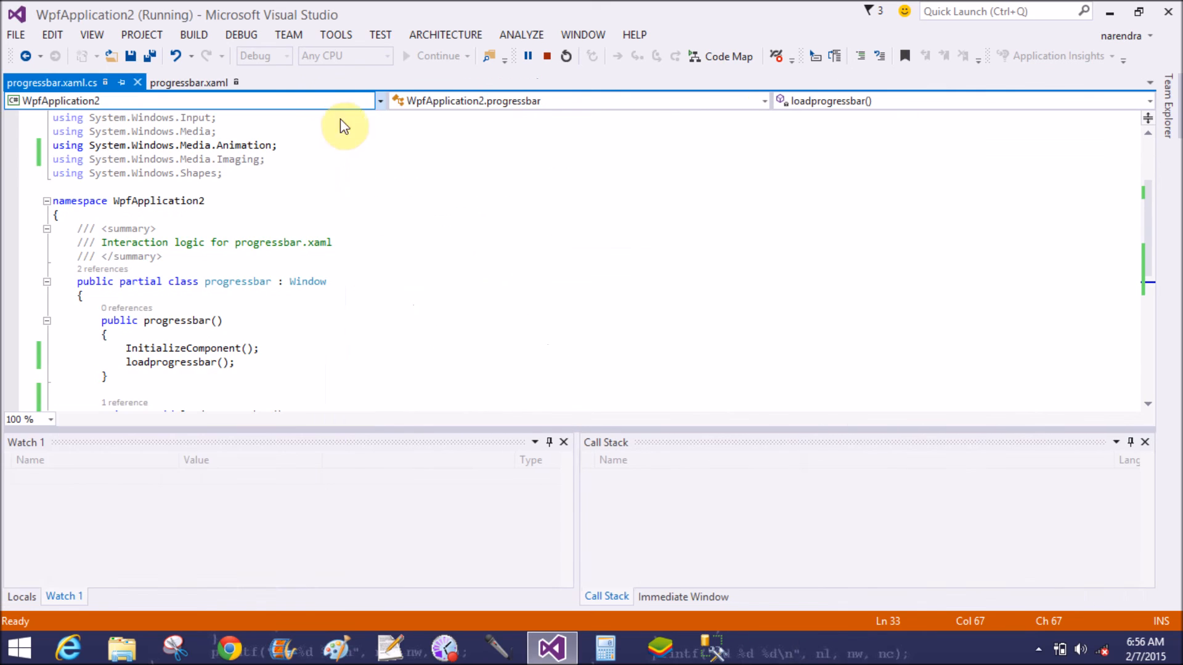
left_click(573, 457)
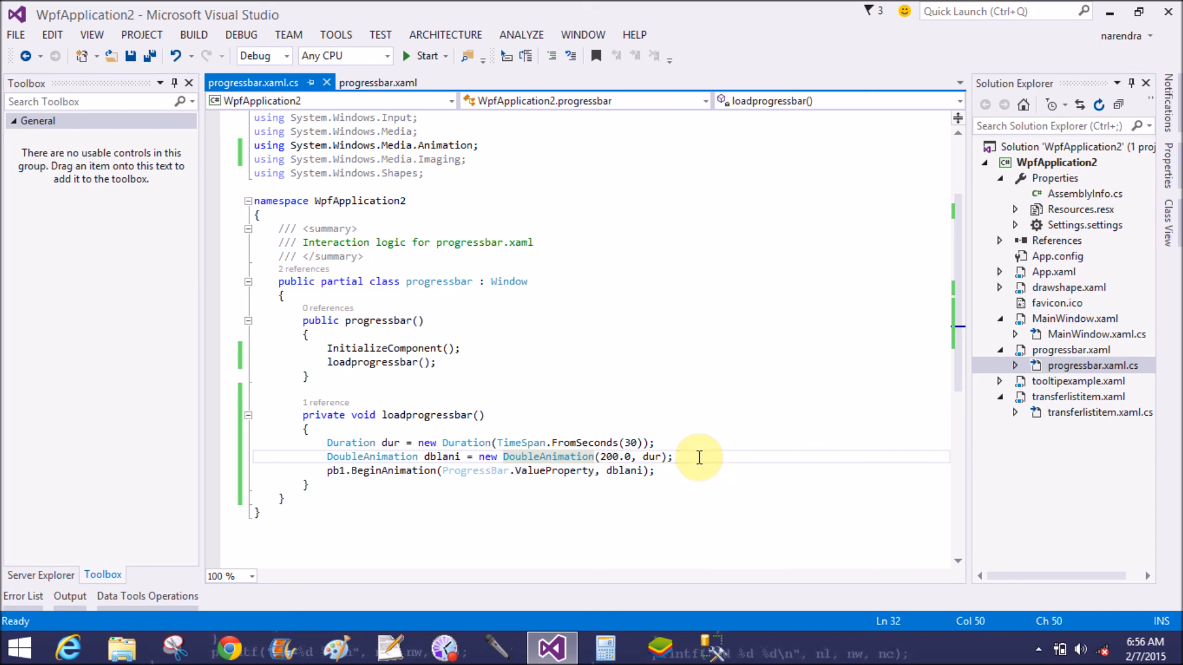
Save the animation code and move to the empty Grid line in progressbar.xaml
left_click(131, 56)
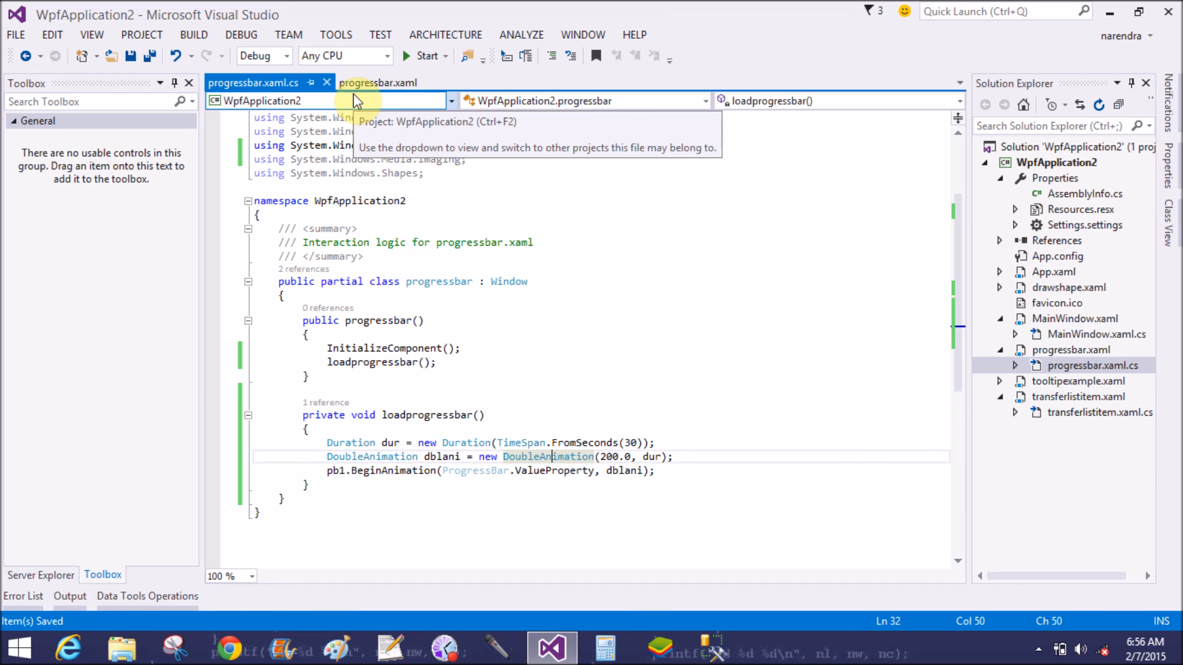
left_click(355, 85)
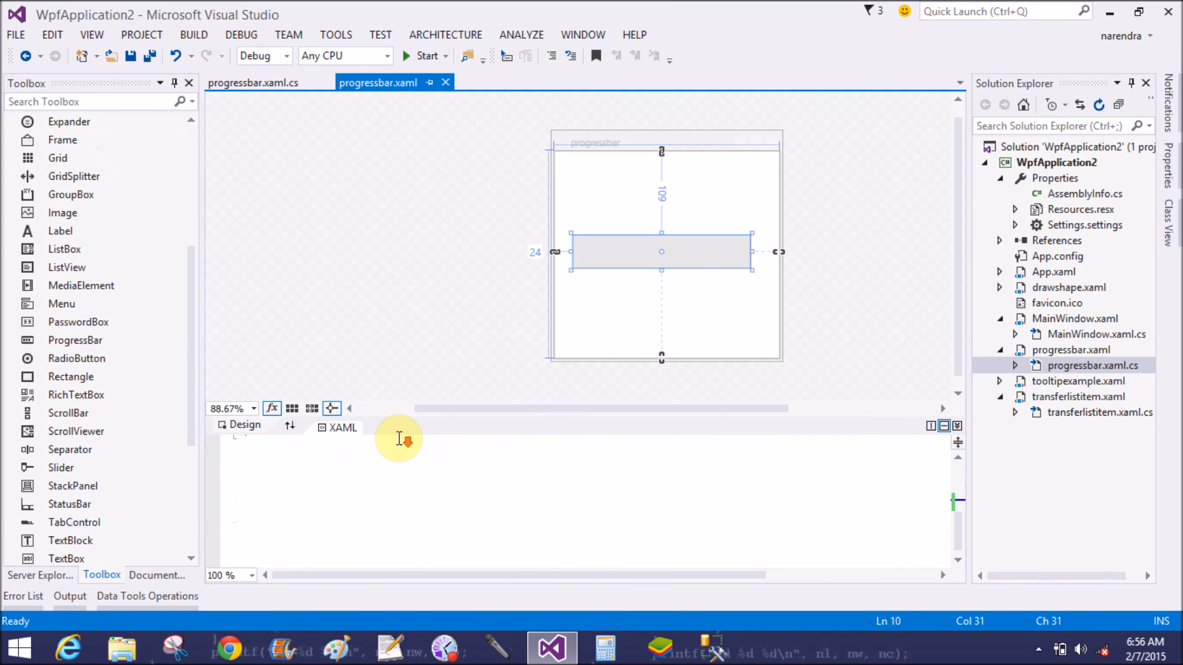
left_click(287, 486)
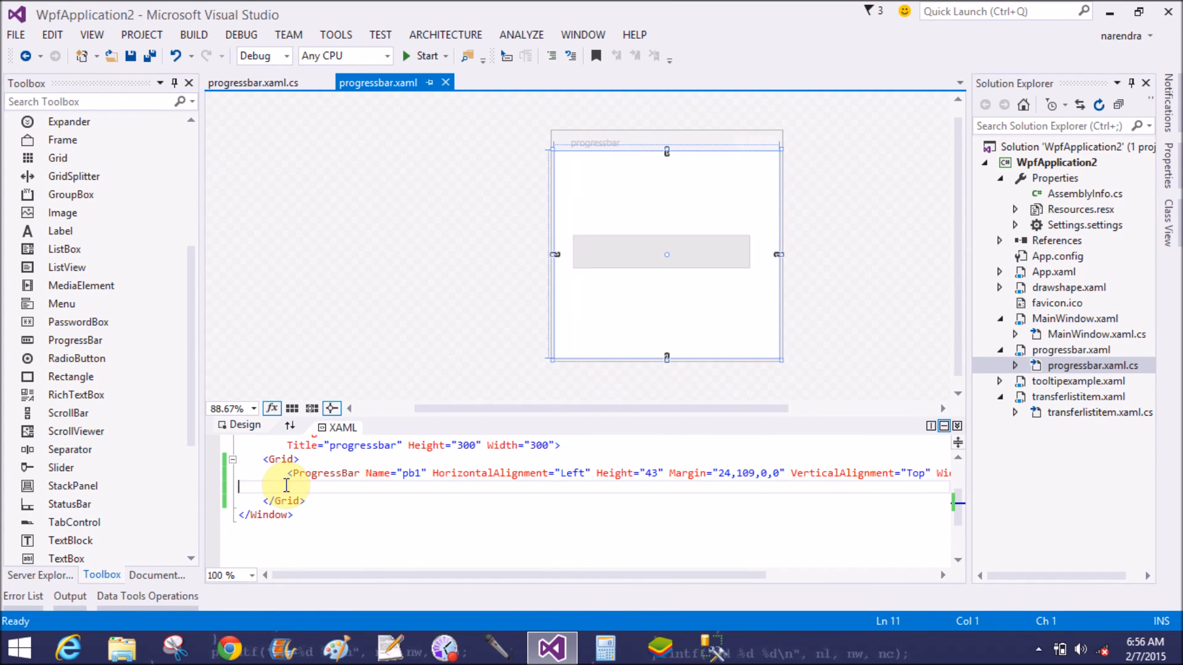
Insert a StatusBar element from the Toolbox into the Grid below pb1
left_click(69, 504)
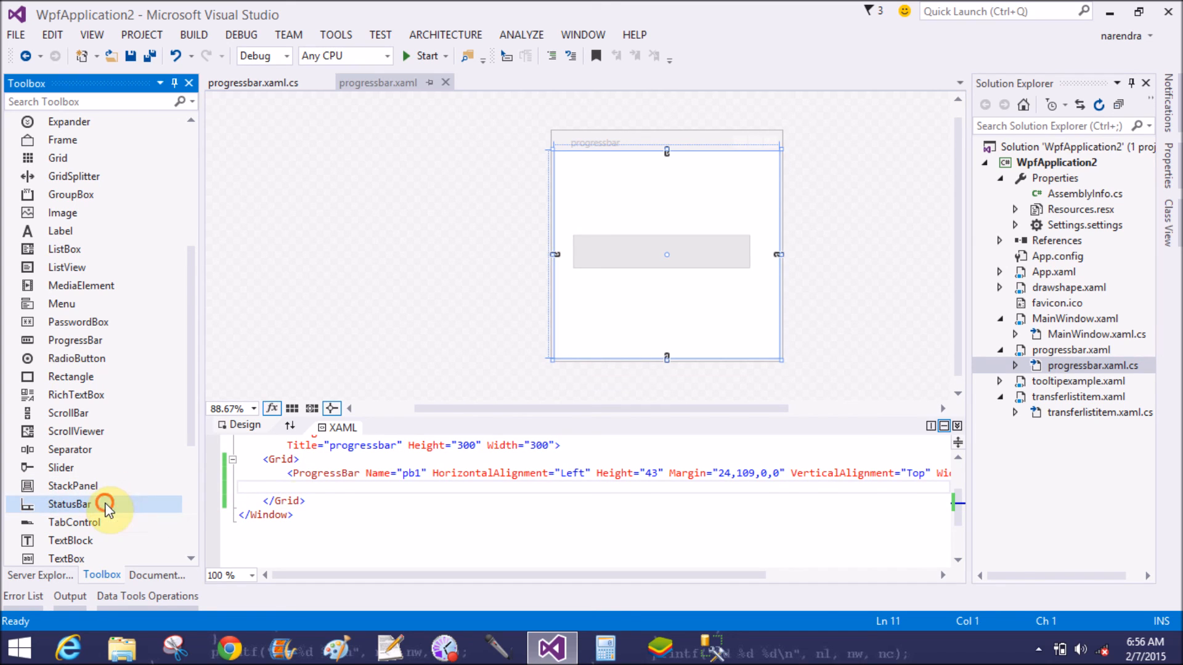
left_click_drag(308, 497, 308, 497)
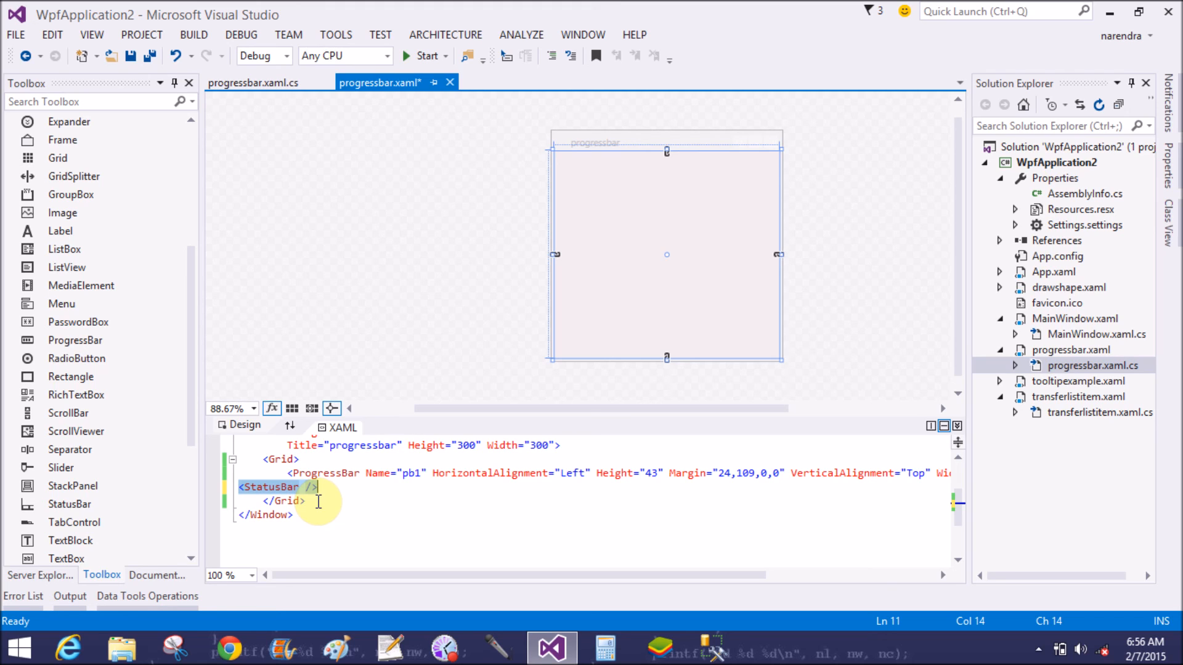
left_click(315, 488)
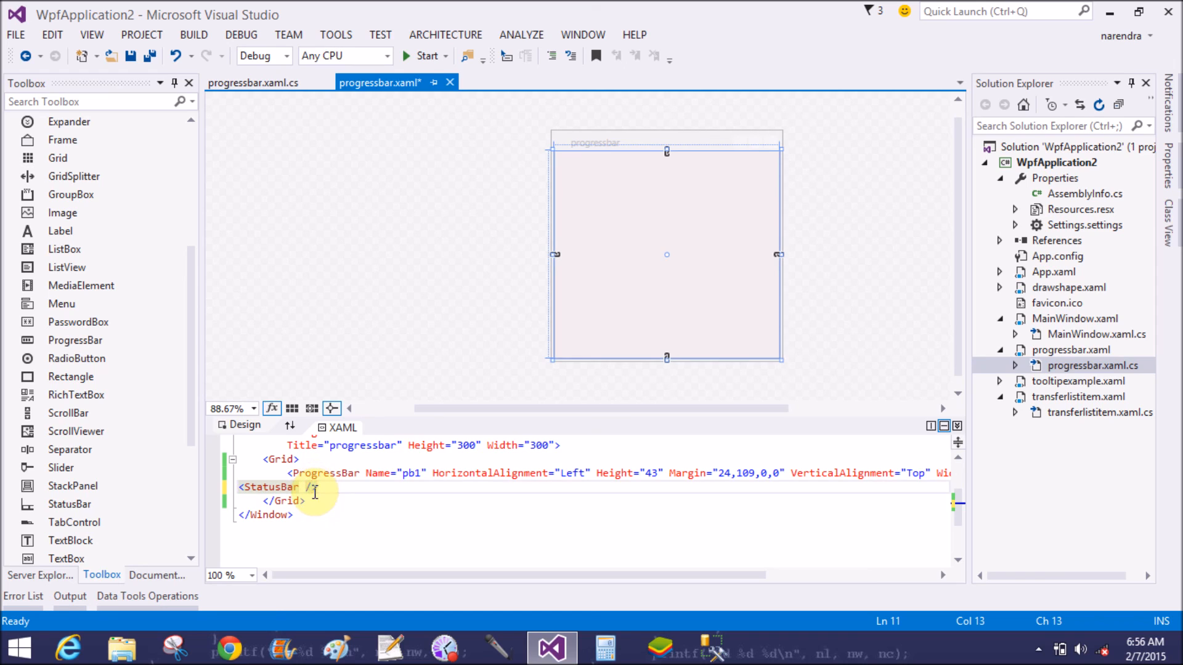
Give the StatusBar Name="sbar1" and a BlueViolet background
key("BackSpace")
key("BackSpace")
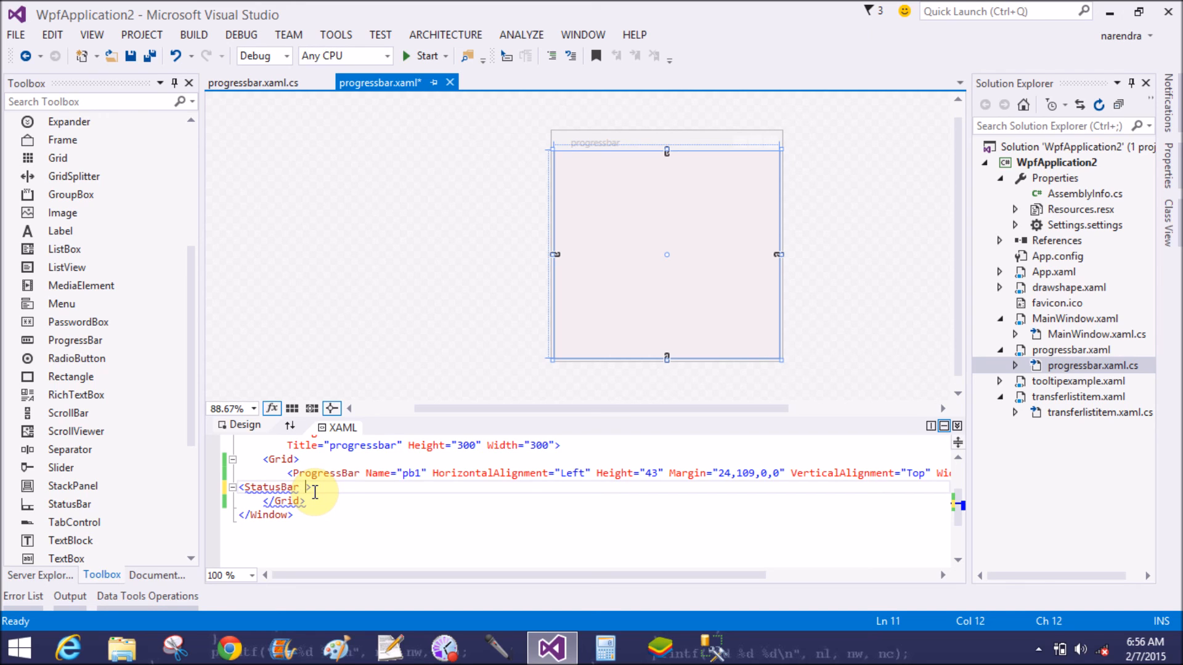
type("name")
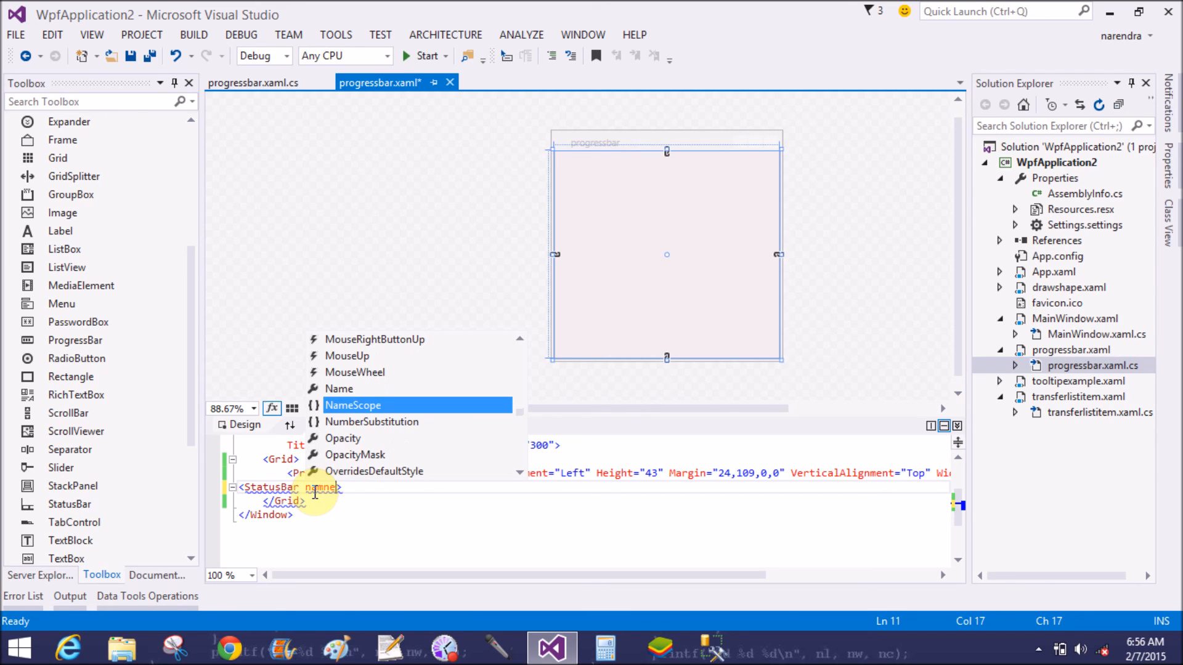
key("Up")
type("=\"")
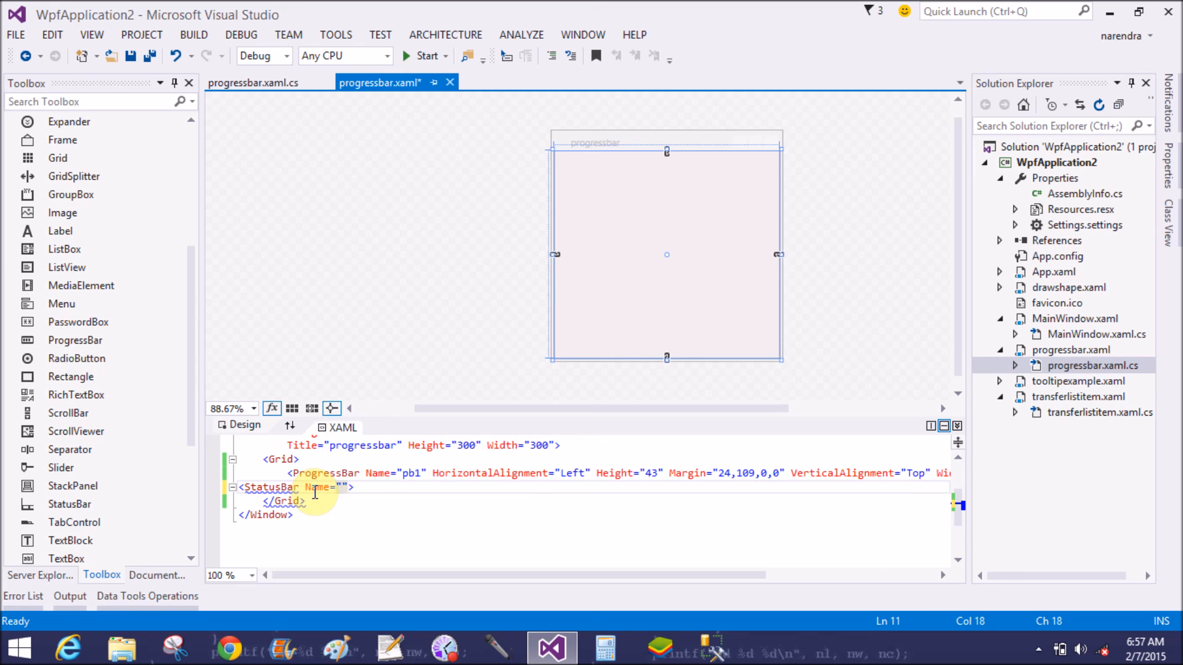
type("sbar1")
key("Right")
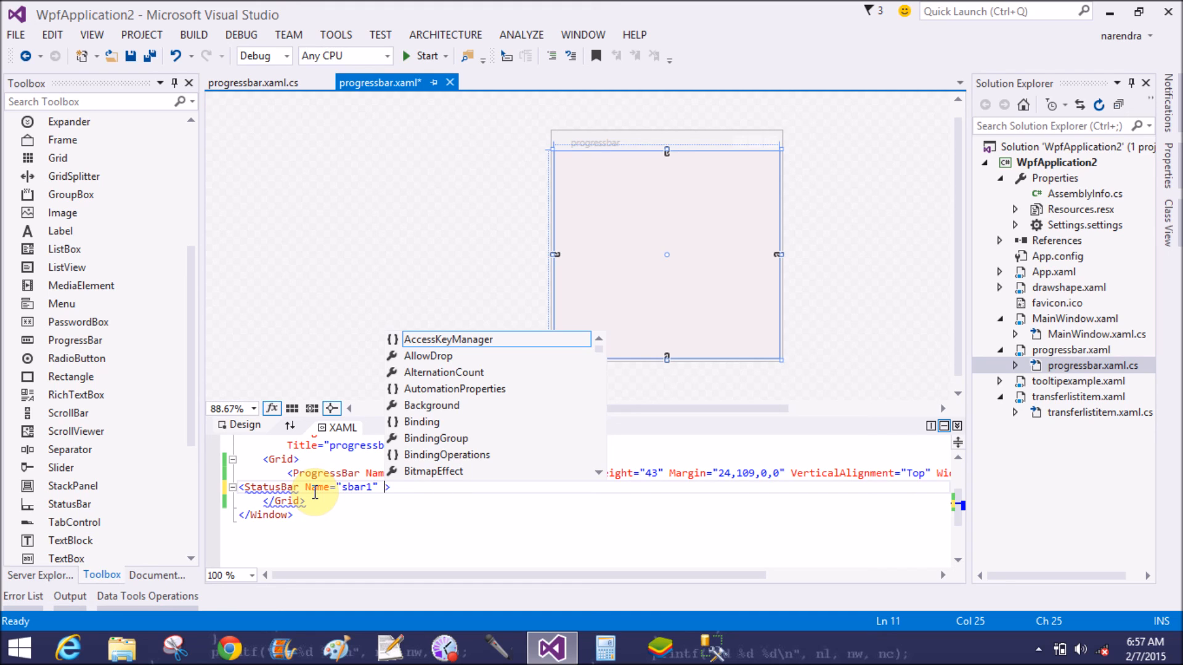
type("back")
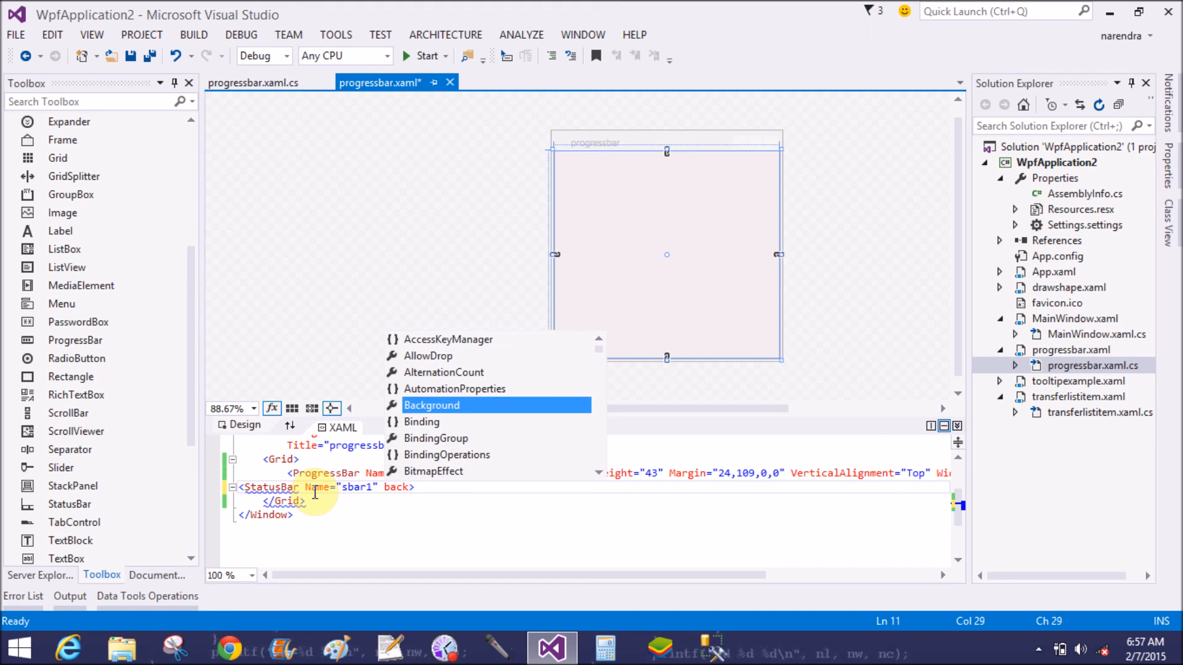
key("Tab")
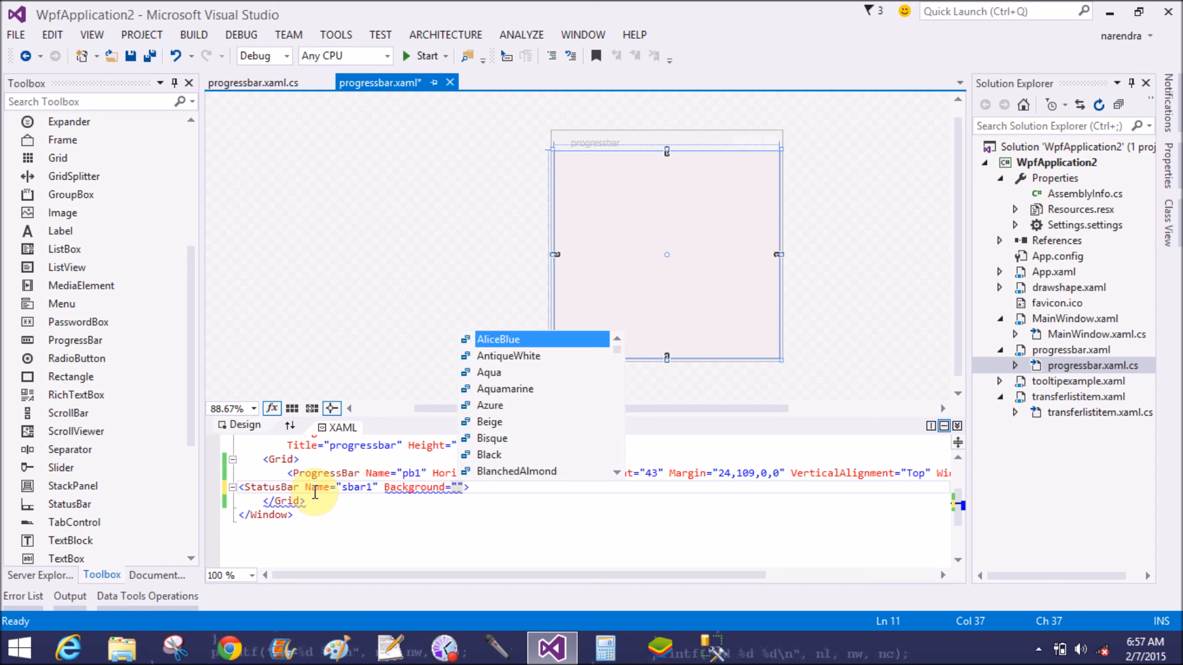
key("Down")
key("Down")
key("Down")
key("Down")
key("Down")
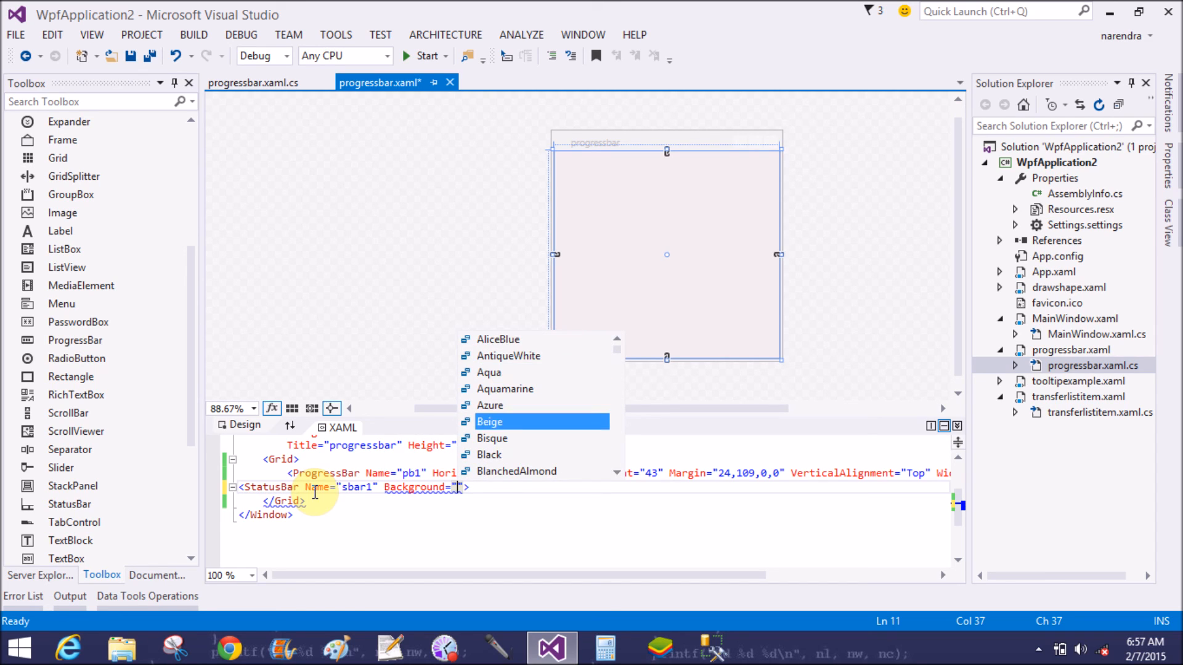
key("Down")
key("Down")
key("Down")
key("Down")
key("Down")
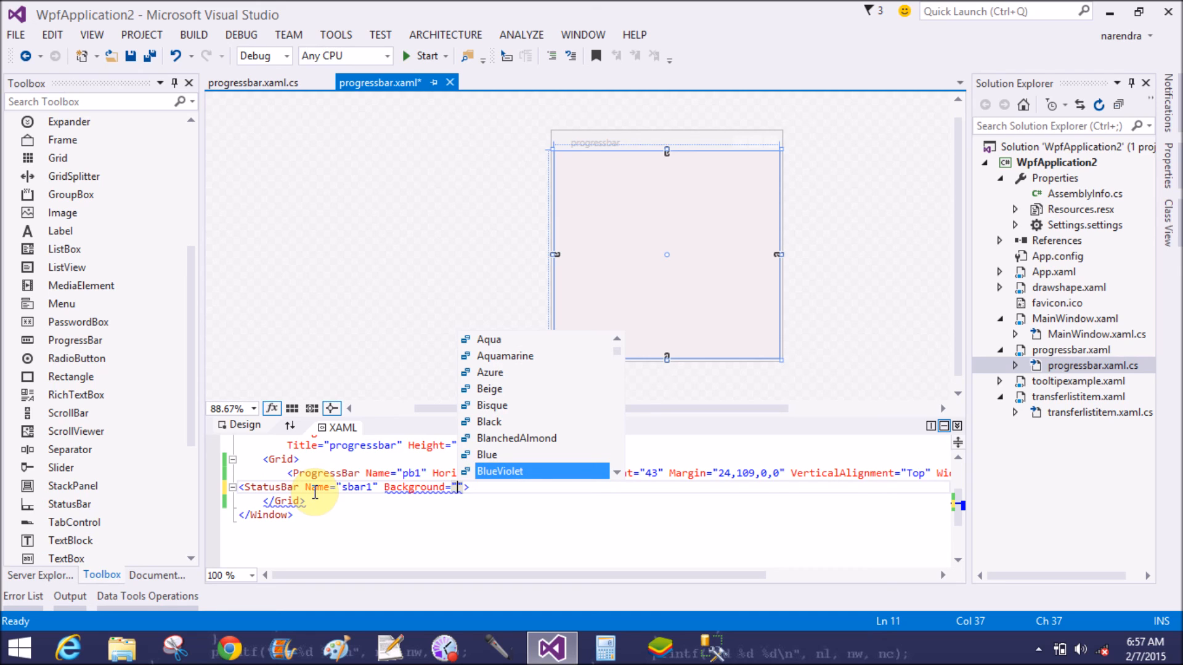
key("Tab")
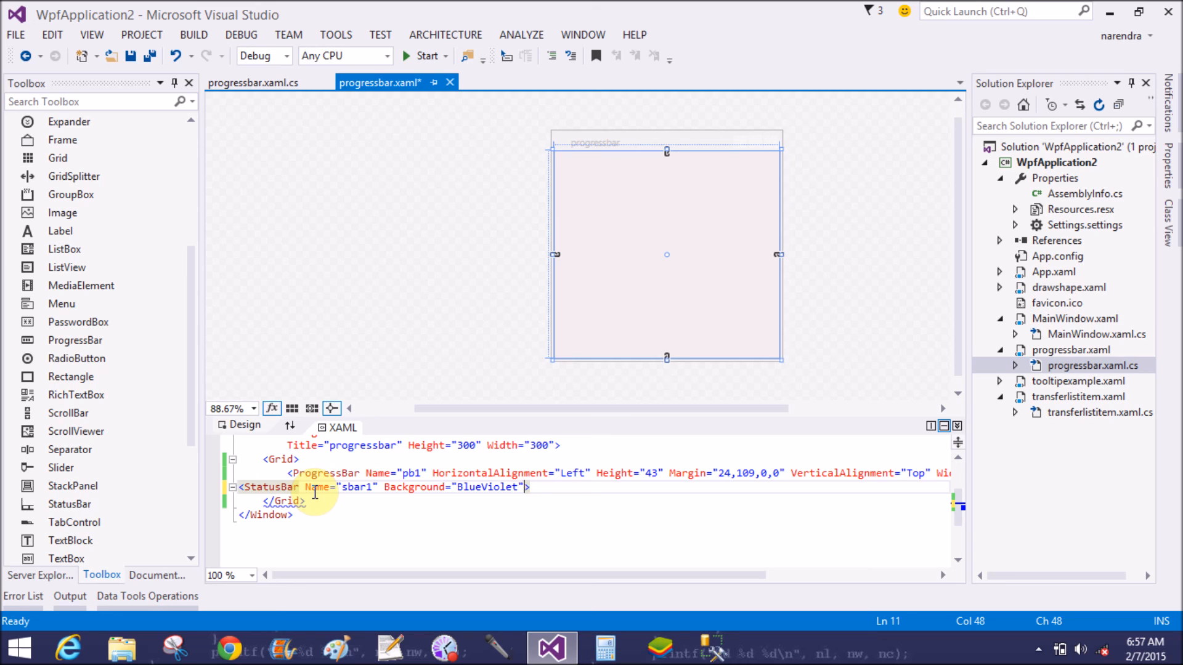
type("ve")
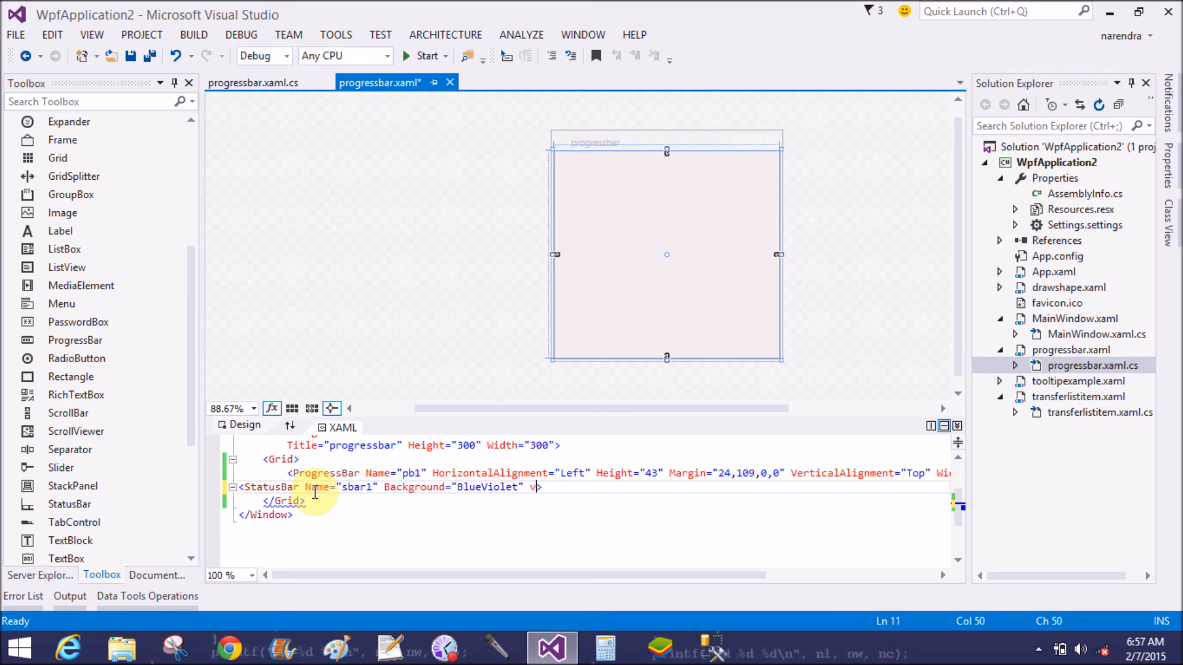
type("r")
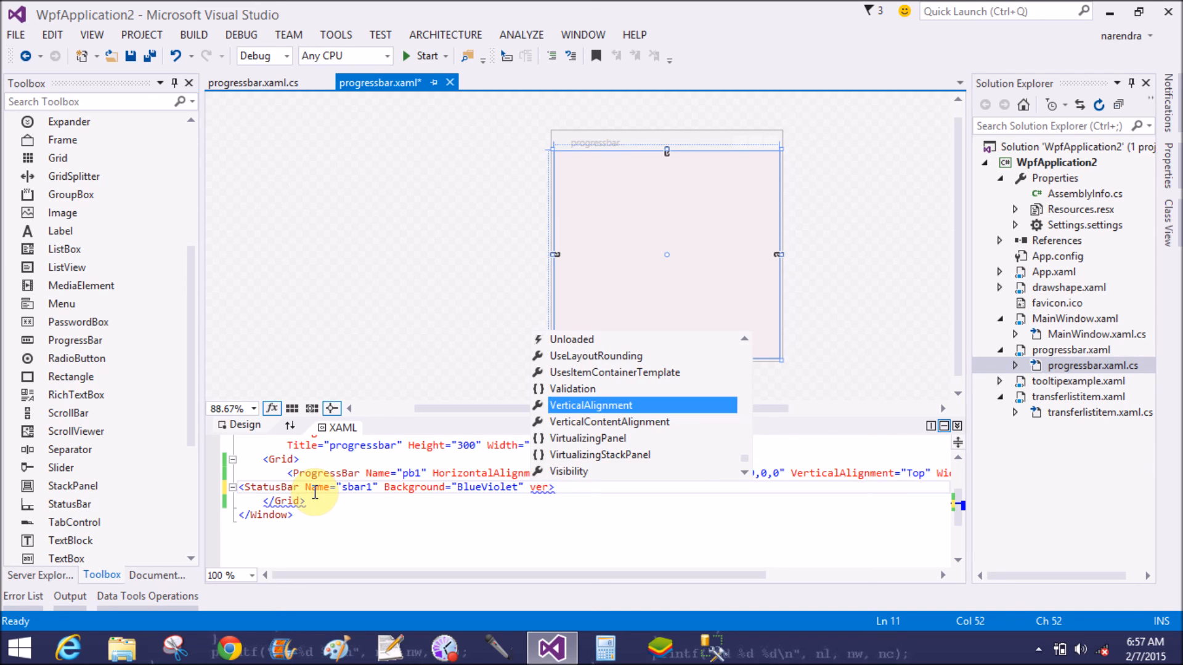
Align the StatusBar to the Bottom and close it with </StatusBar>
key("Tab")
key("Down")
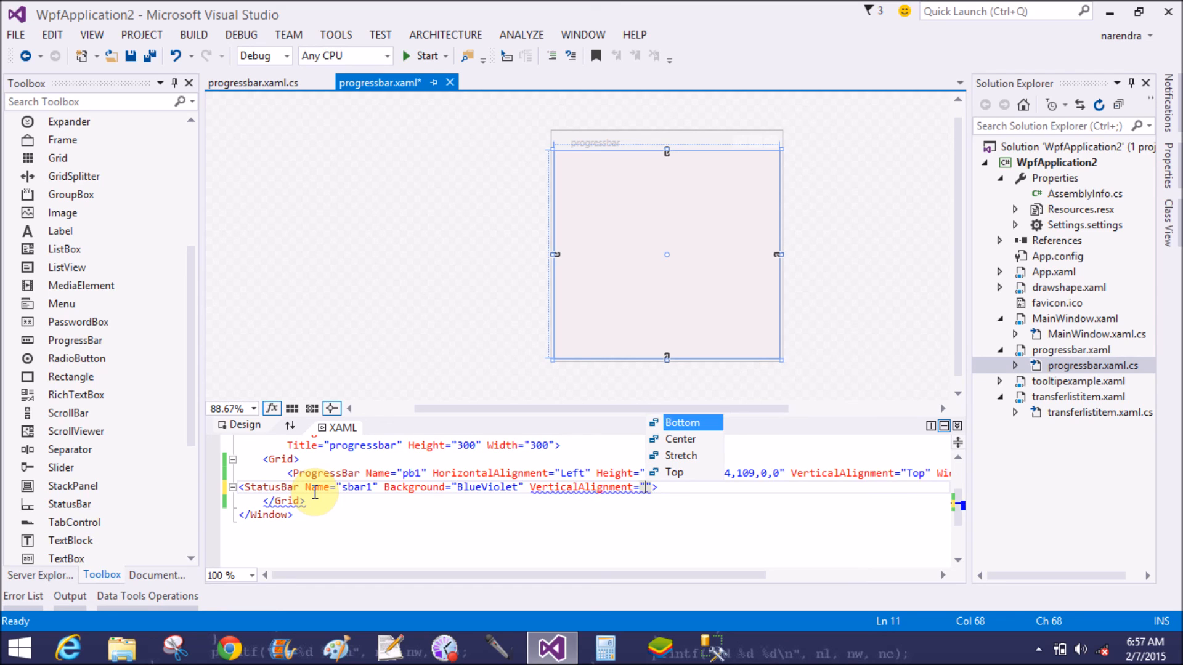
key("Tab")
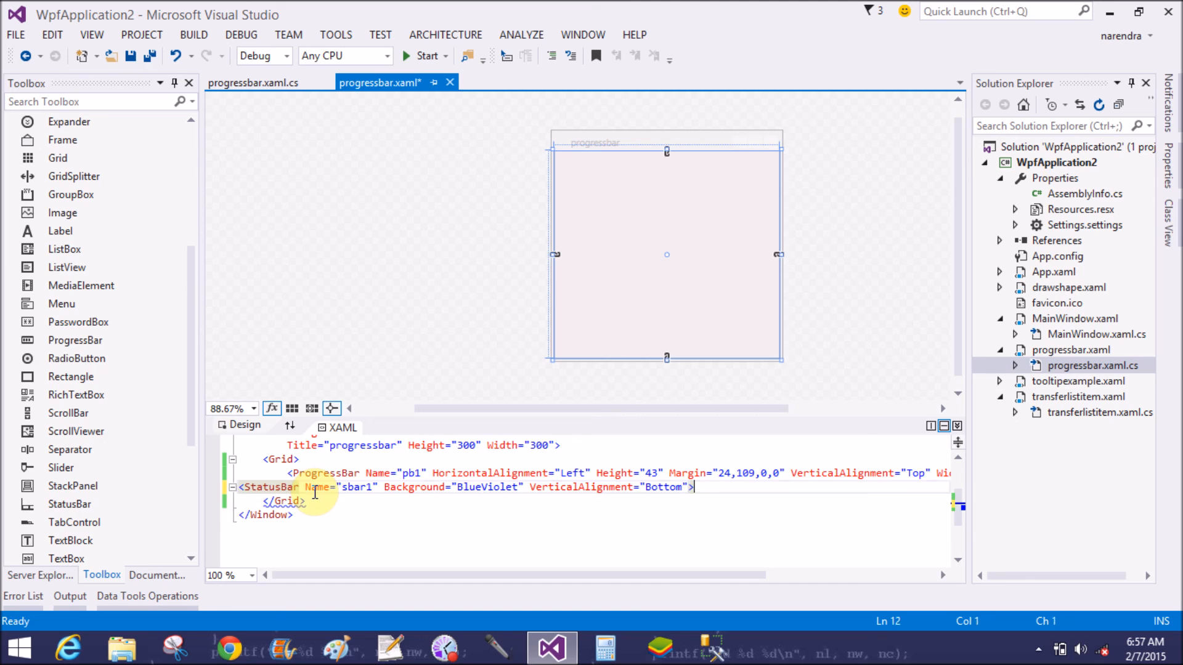
key("Return")
type("<")
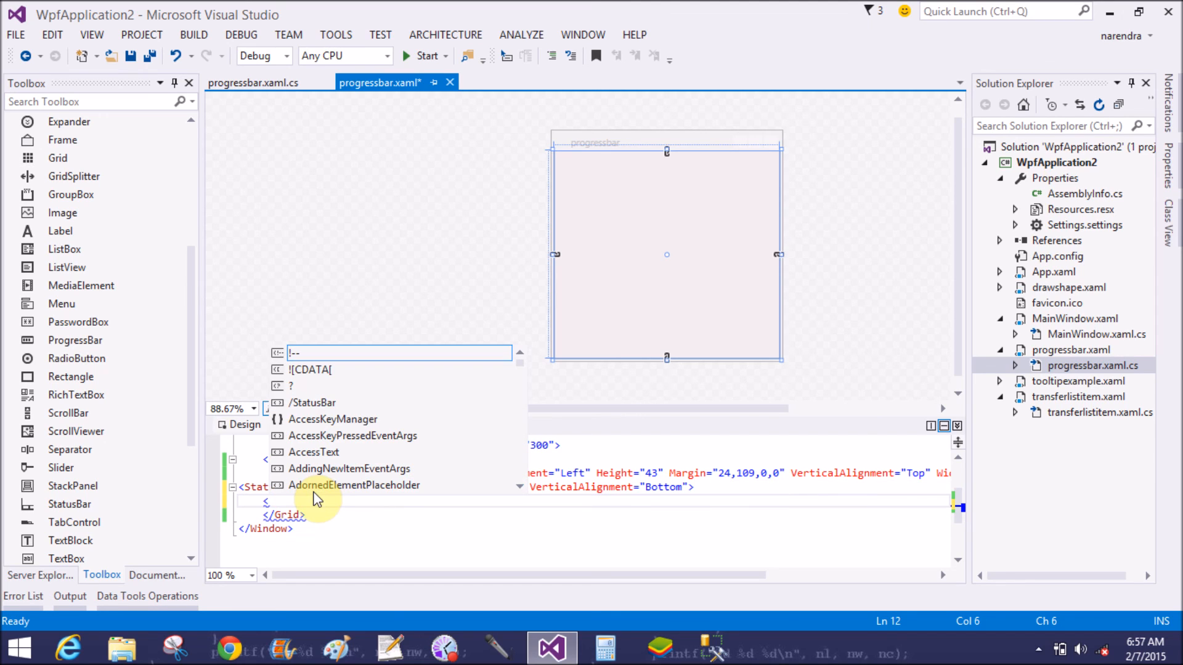
key("Down")
key("Down")
key("Down")
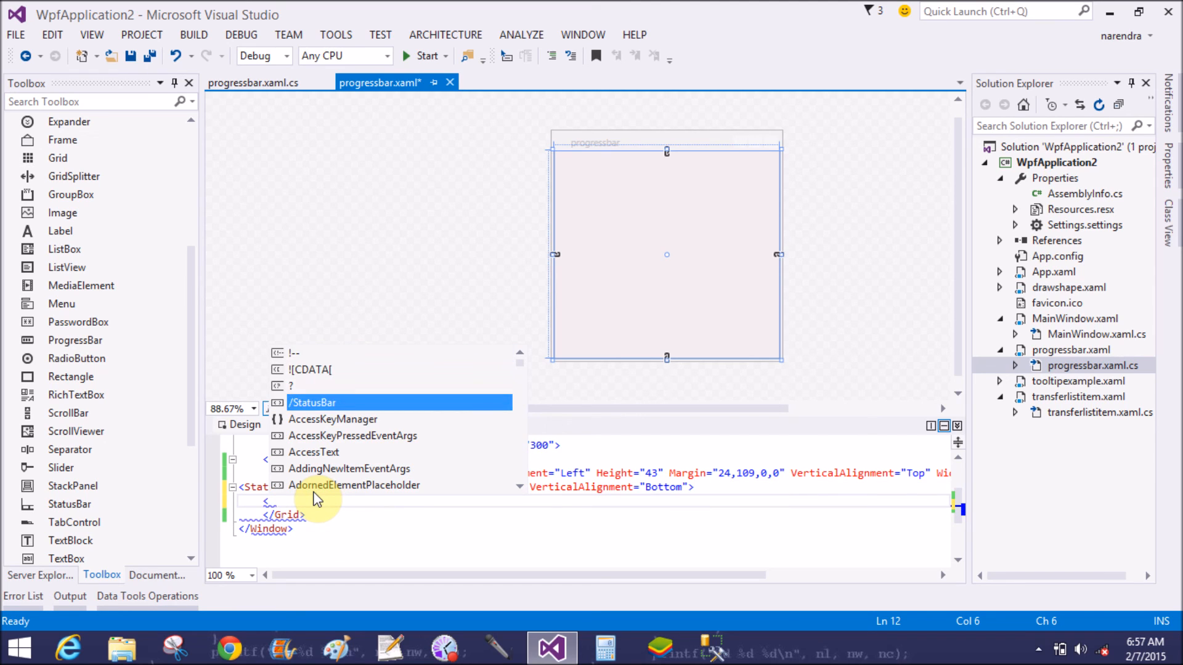
key("Return")
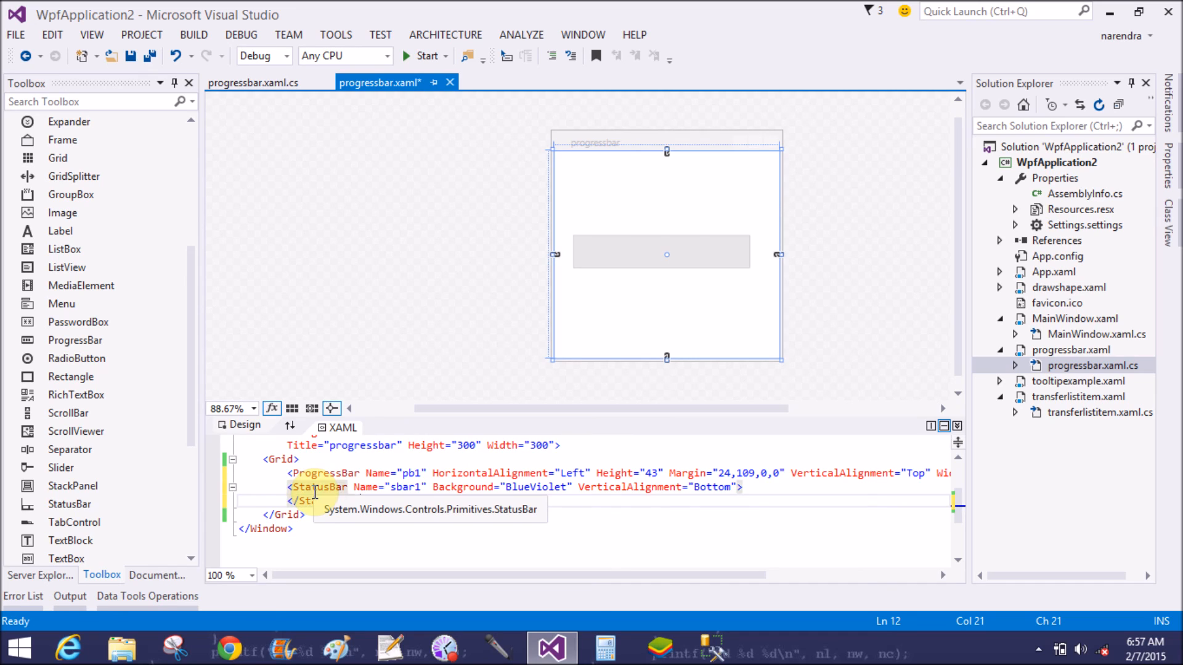
Add an empty StatusBarItem block inside the StatusBar
left_click(752, 487)
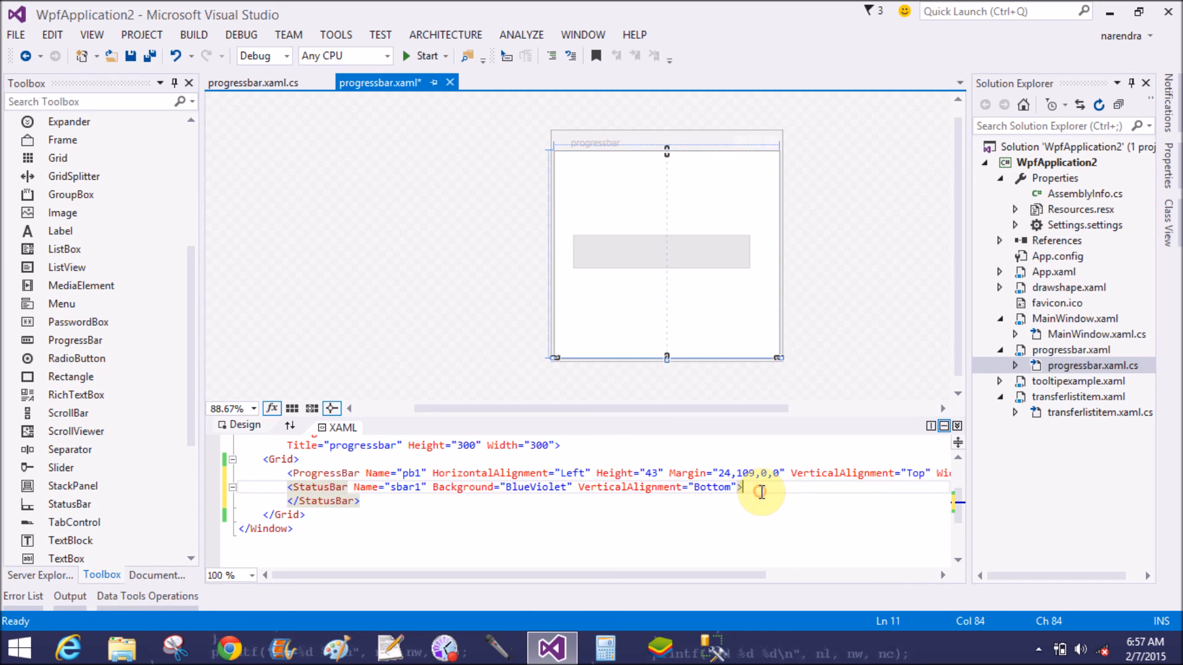
key("Return")
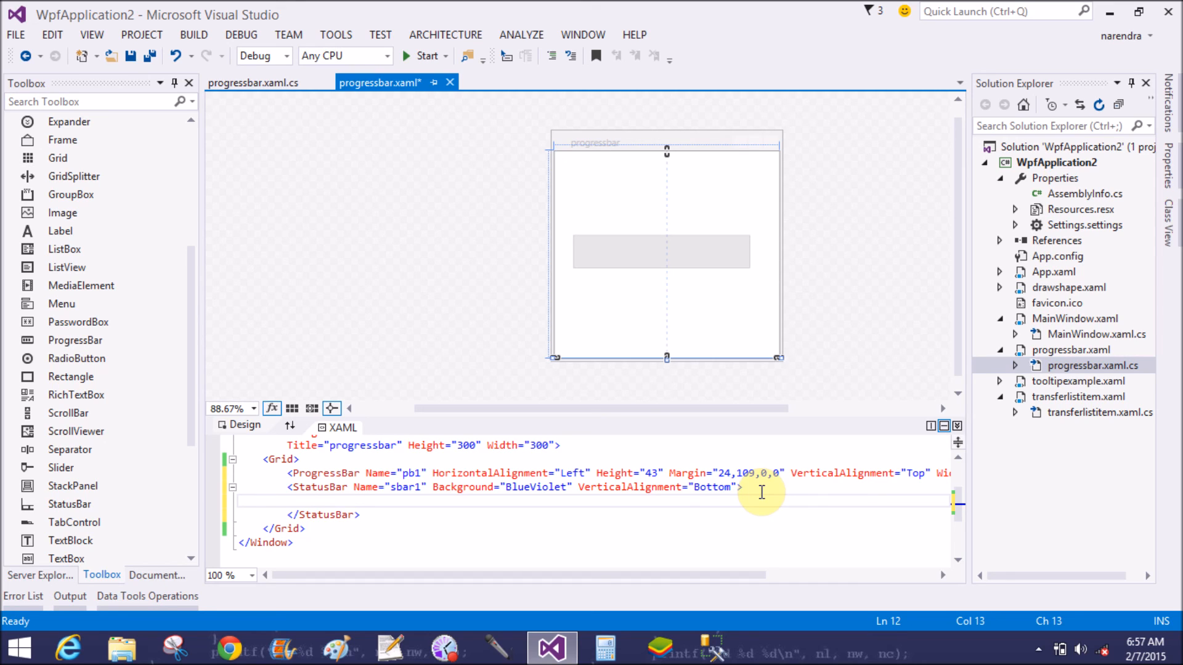
type("<stat")
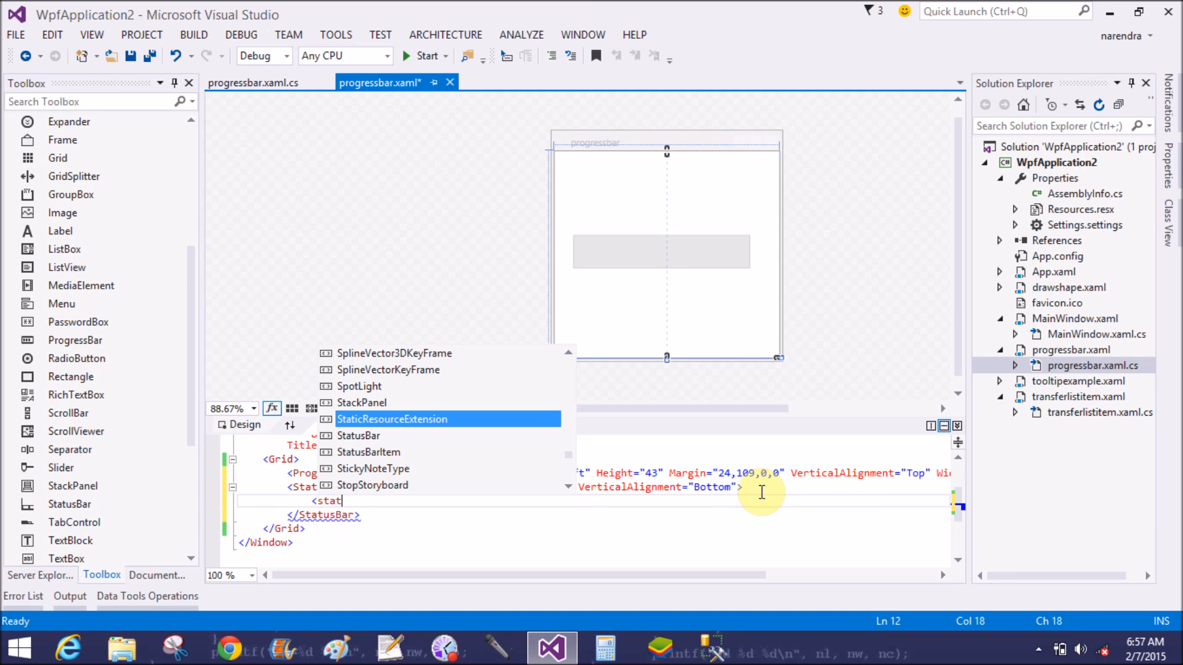
key("Down")
key("Down")
key("Tab")
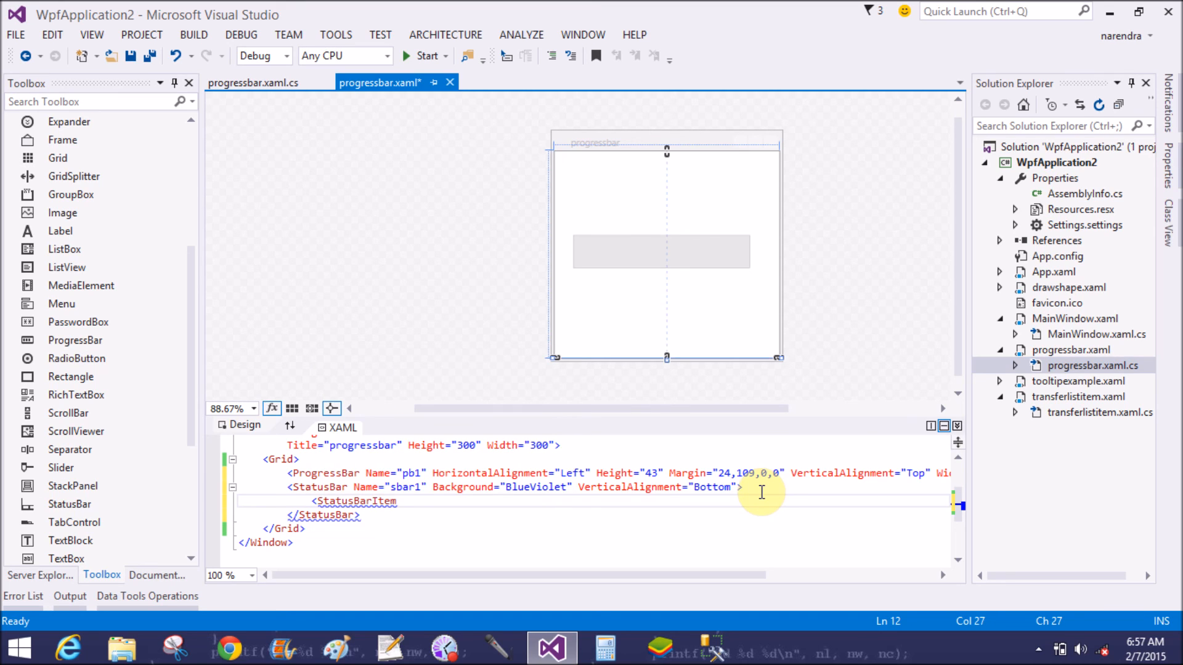
type("></StatusBarItem>")
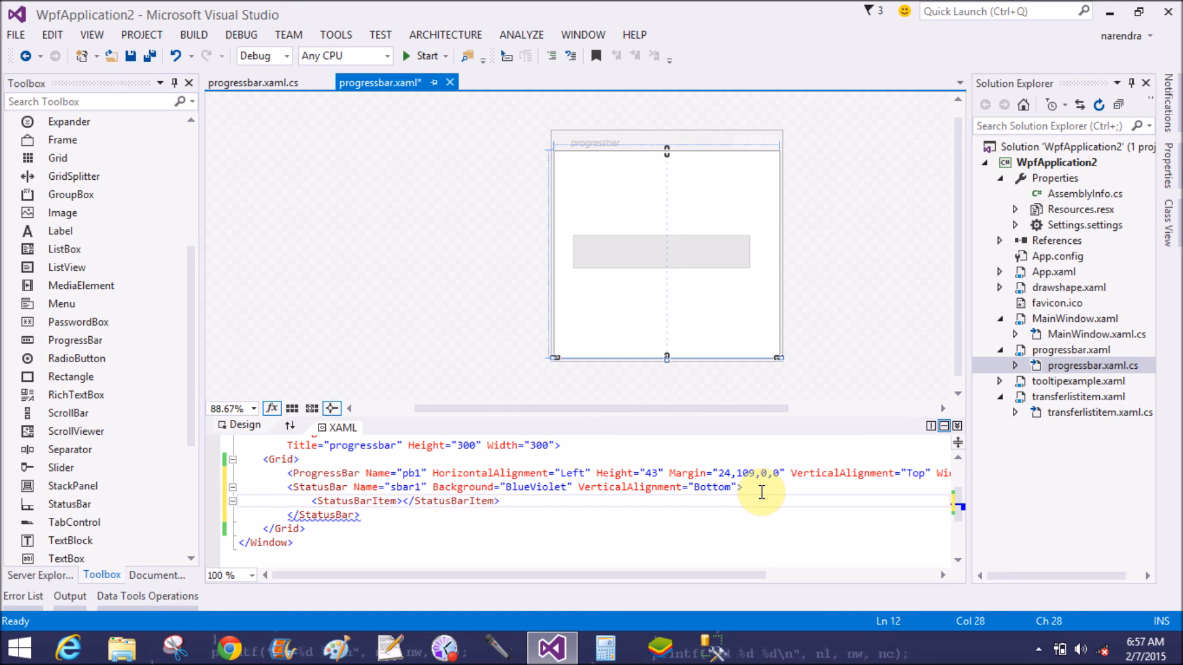
key("Return")
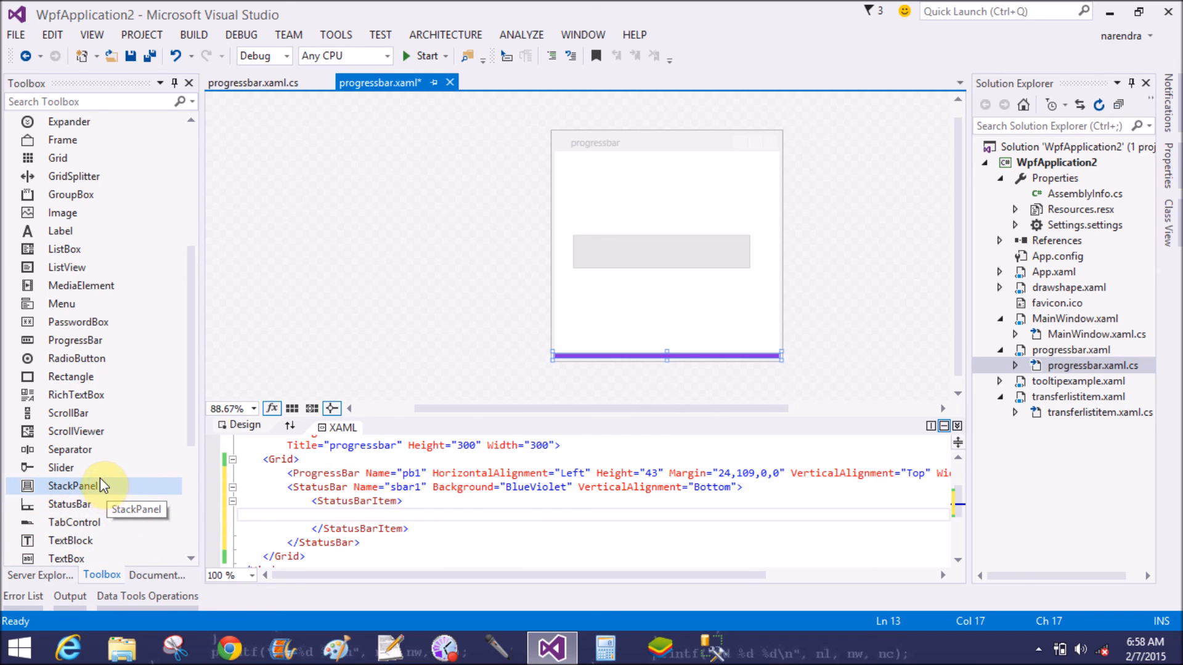
Add a TextBlock reading 'Status:' inside the StatusBarItem
left_click(93, 541)
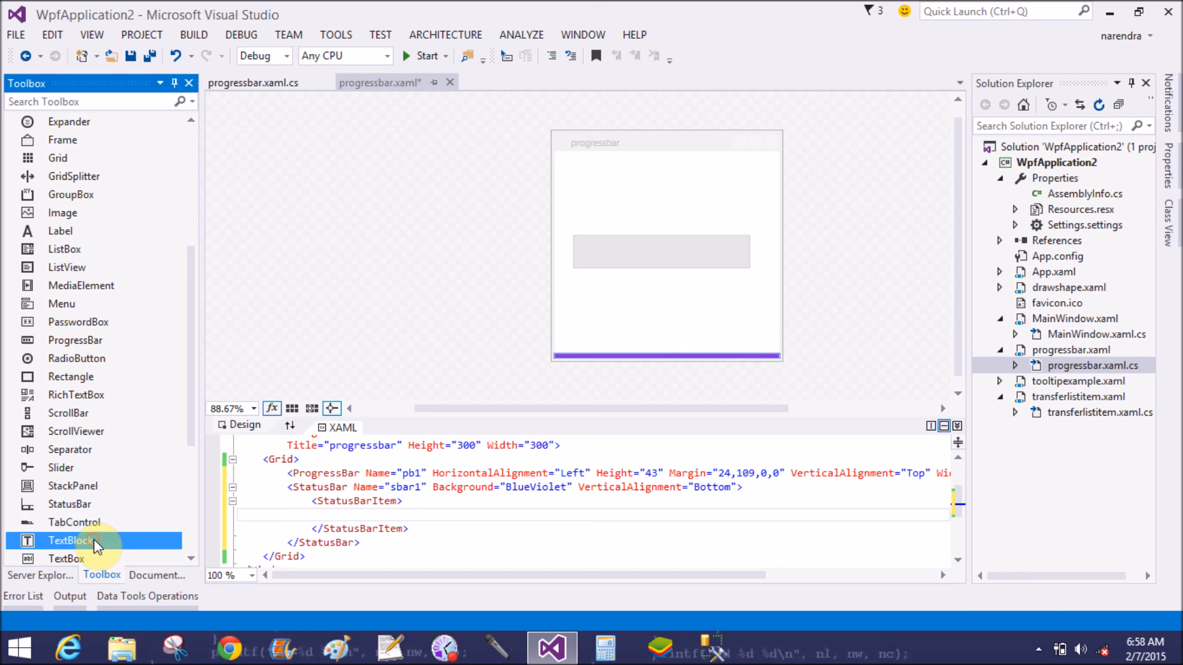
left_click_drag(92, 541, 347, 518)
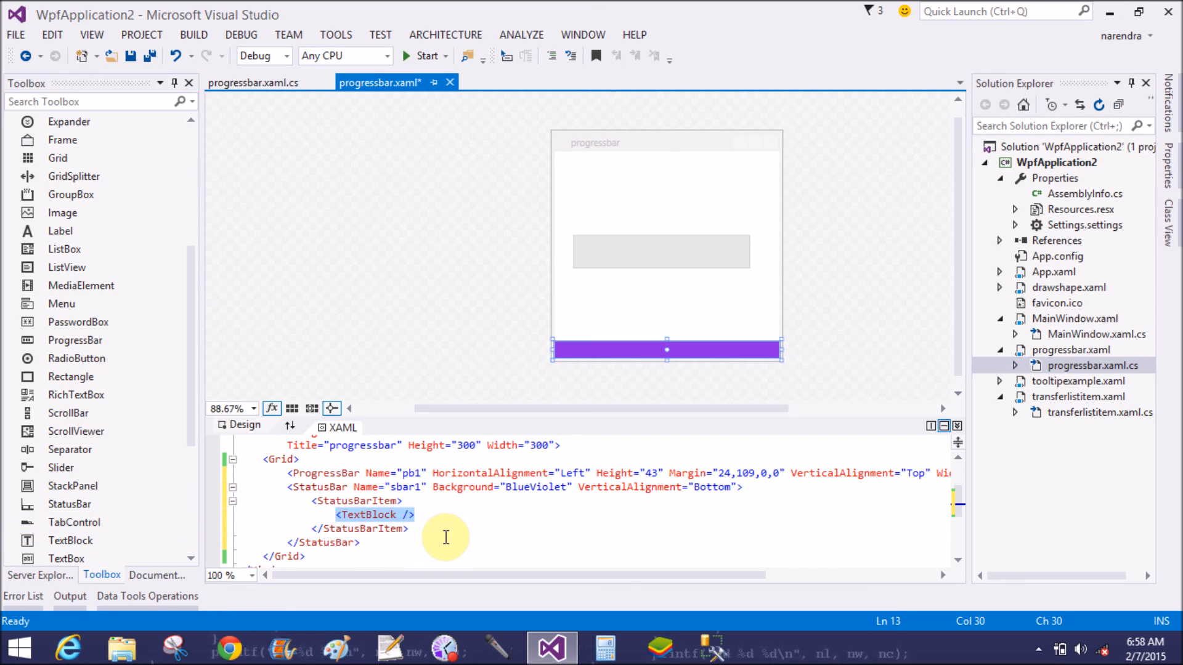
left_click(442, 543)
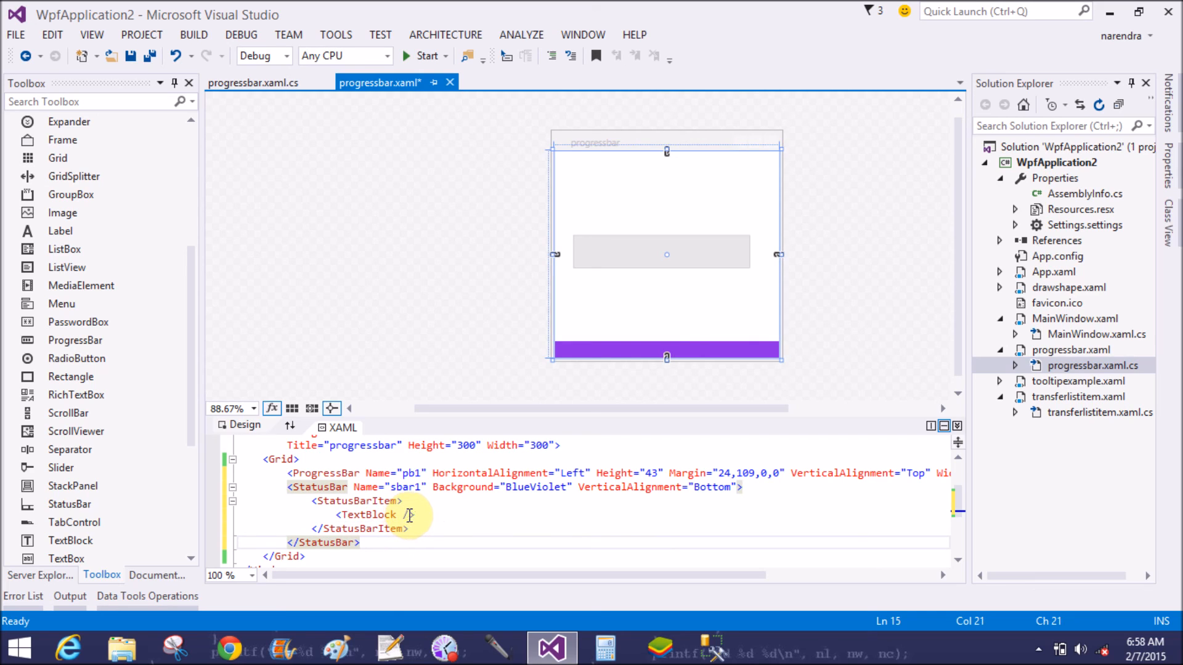
left_click(410, 515)
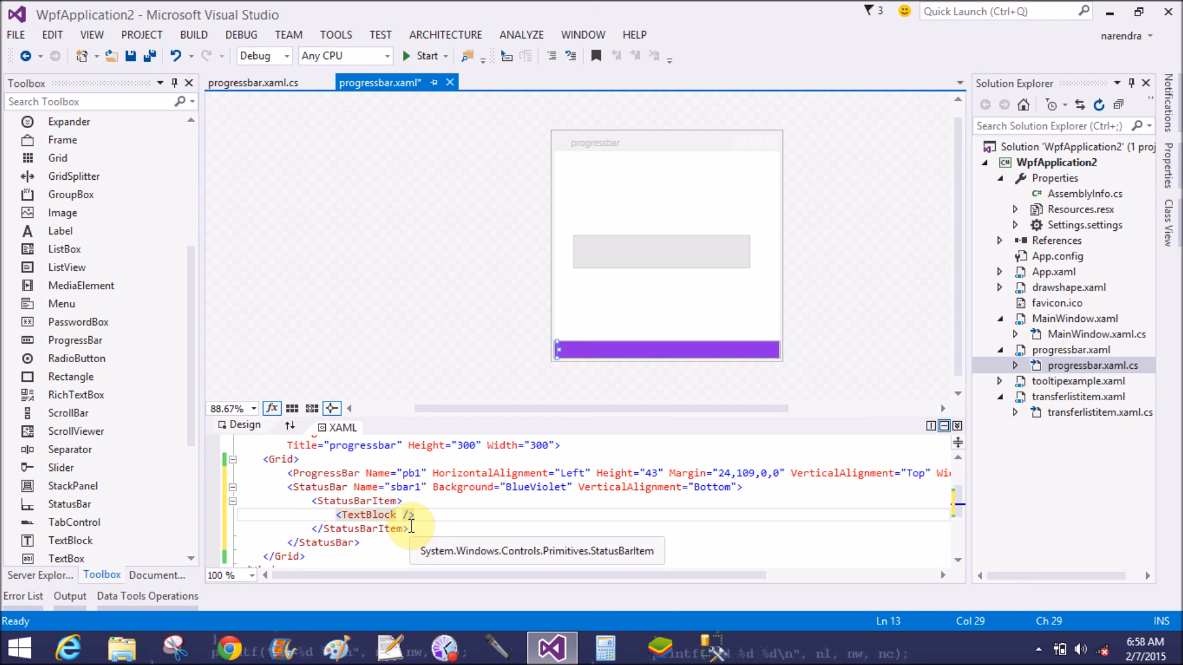
key("BackSpace")
key("BackSpace")
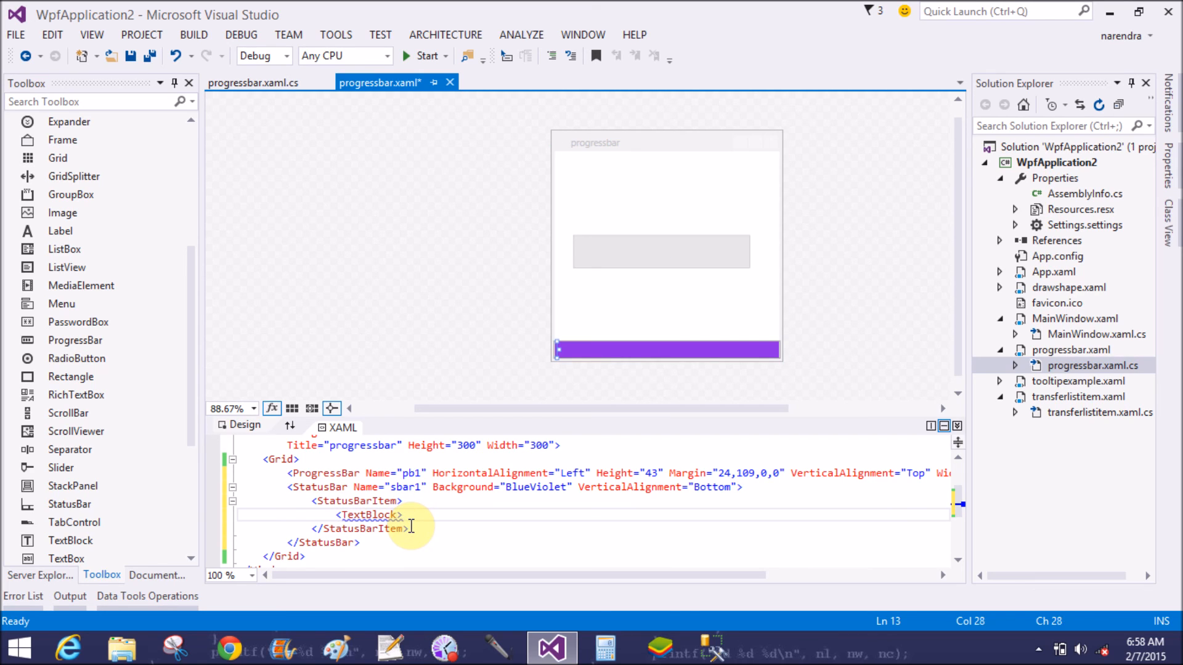
type("Stat")
type("us:")
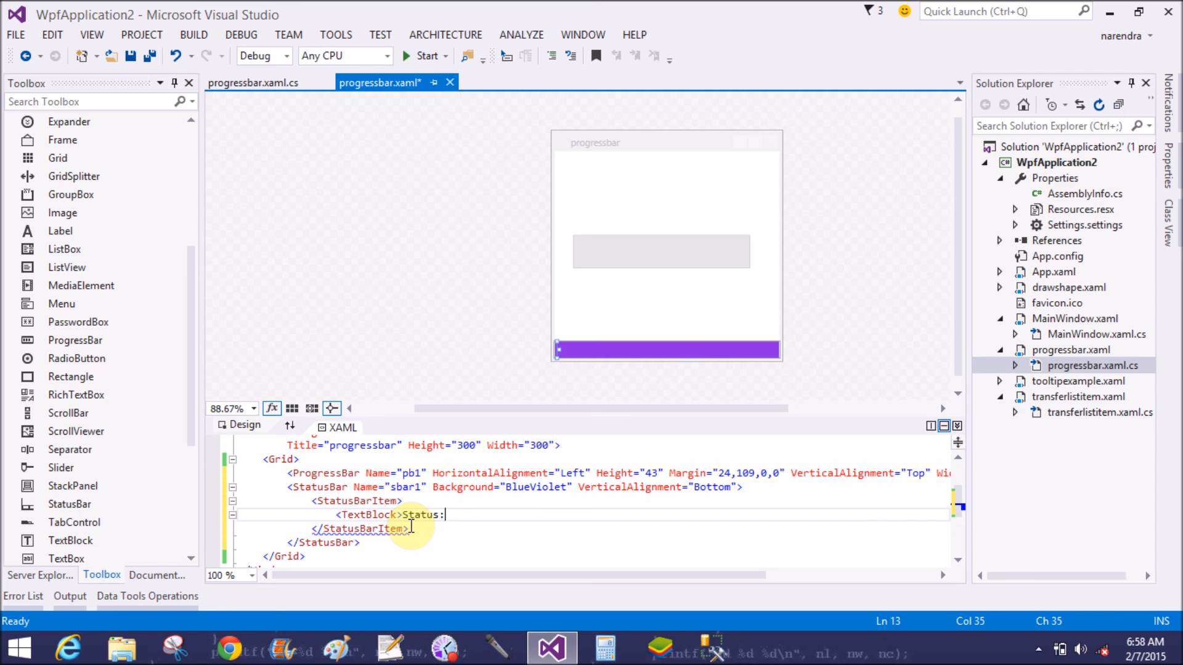
type("</")
key("Tab")
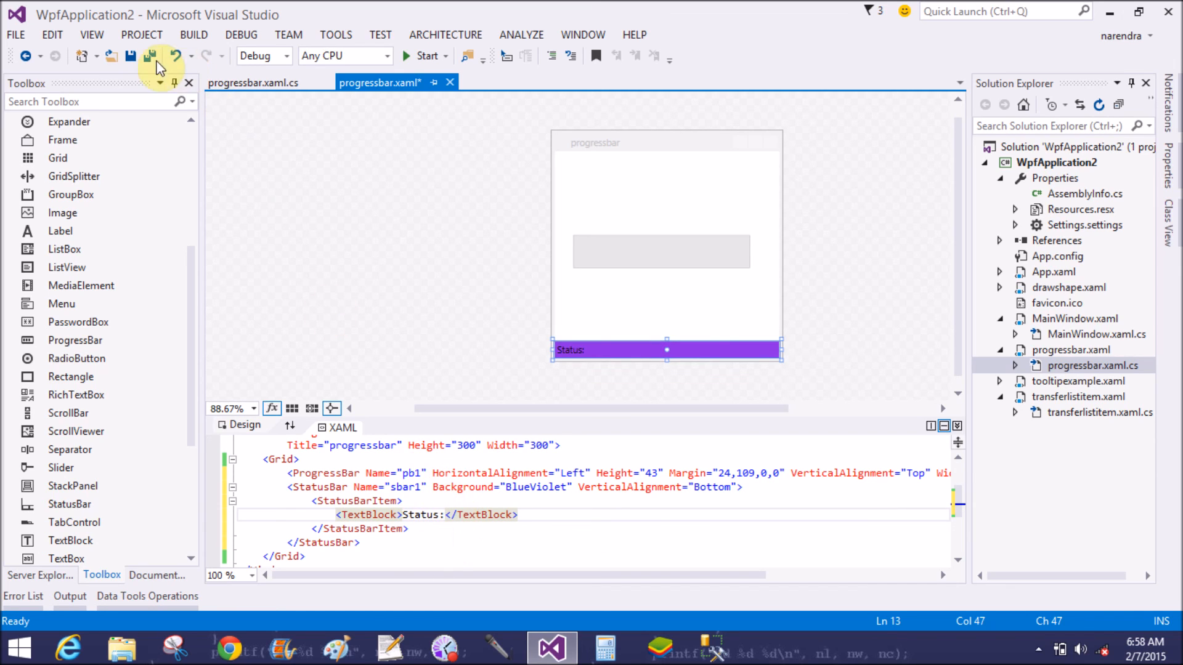
Save the XAML and return to the progressbar code-behind file
left_click(132, 56)
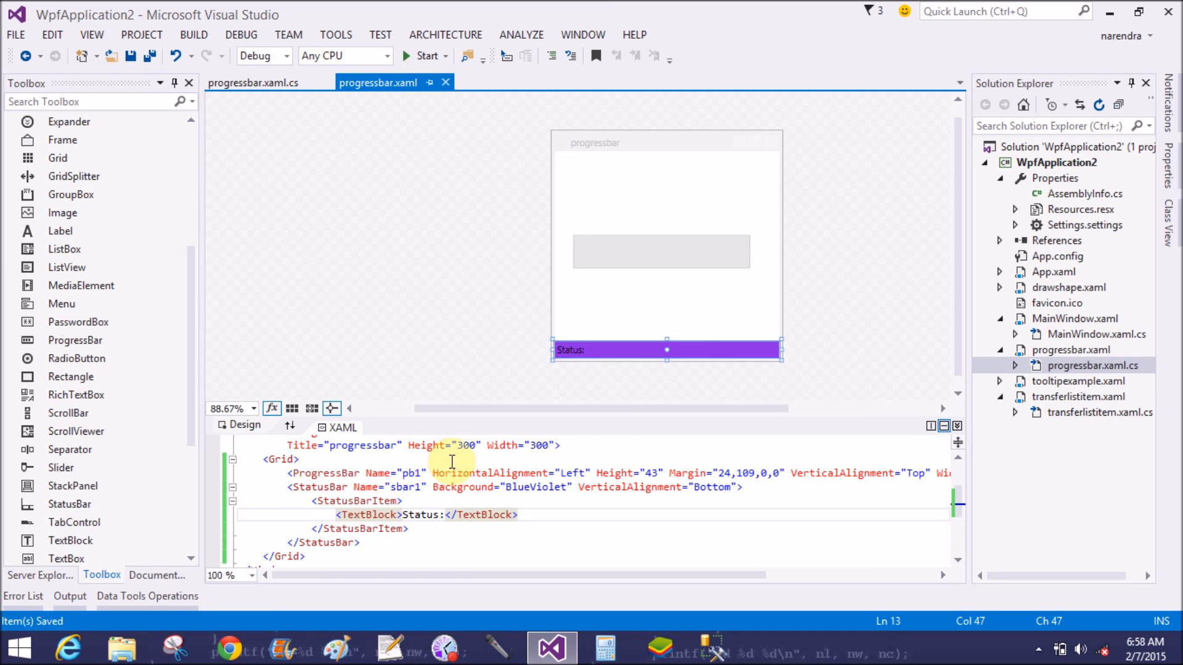
left_click(252, 85)
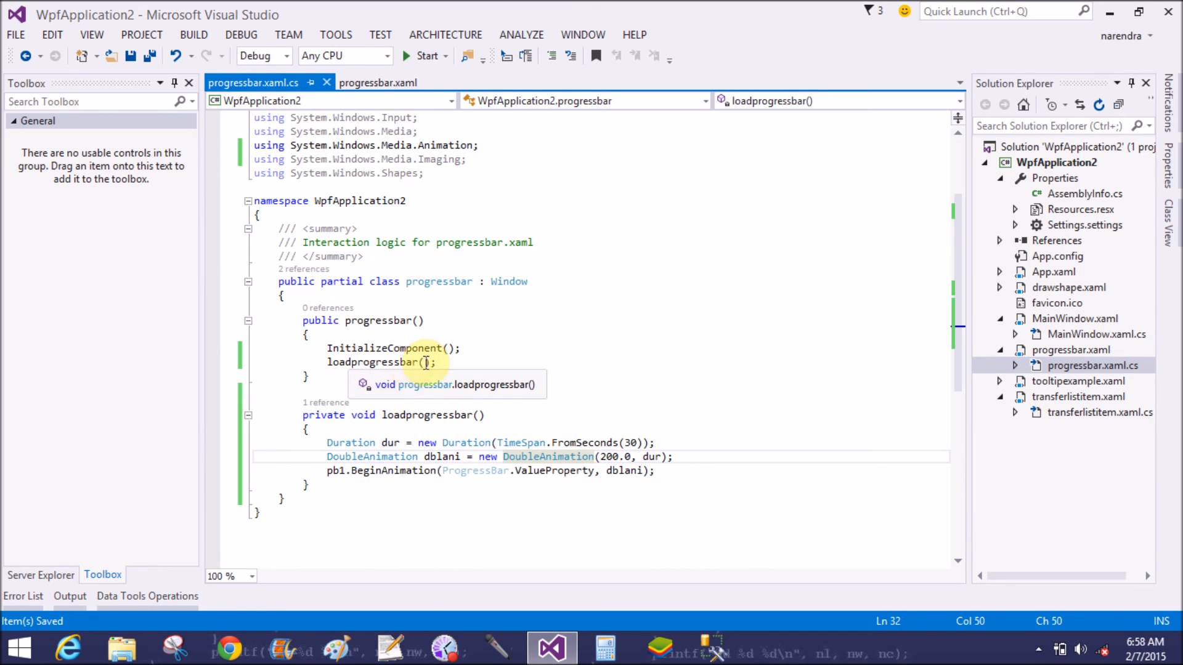
Comment out the loadprogressbar(); call in the constructor
left_click(446, 363)
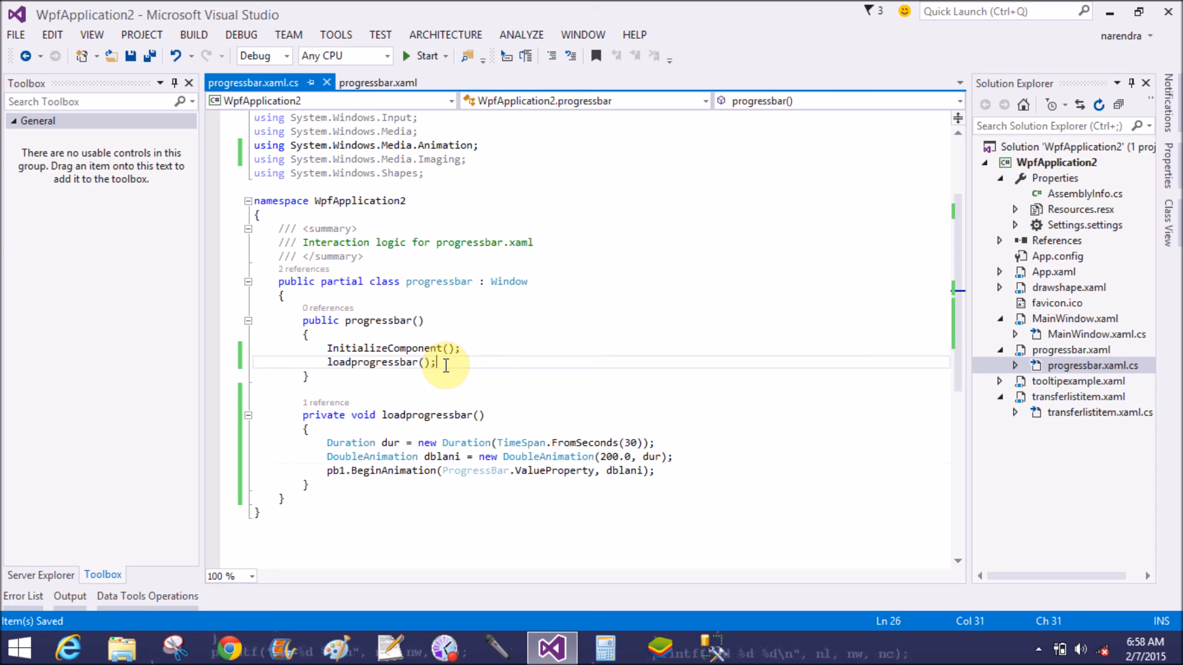
left_click_drag(437, 362, 326, 365)
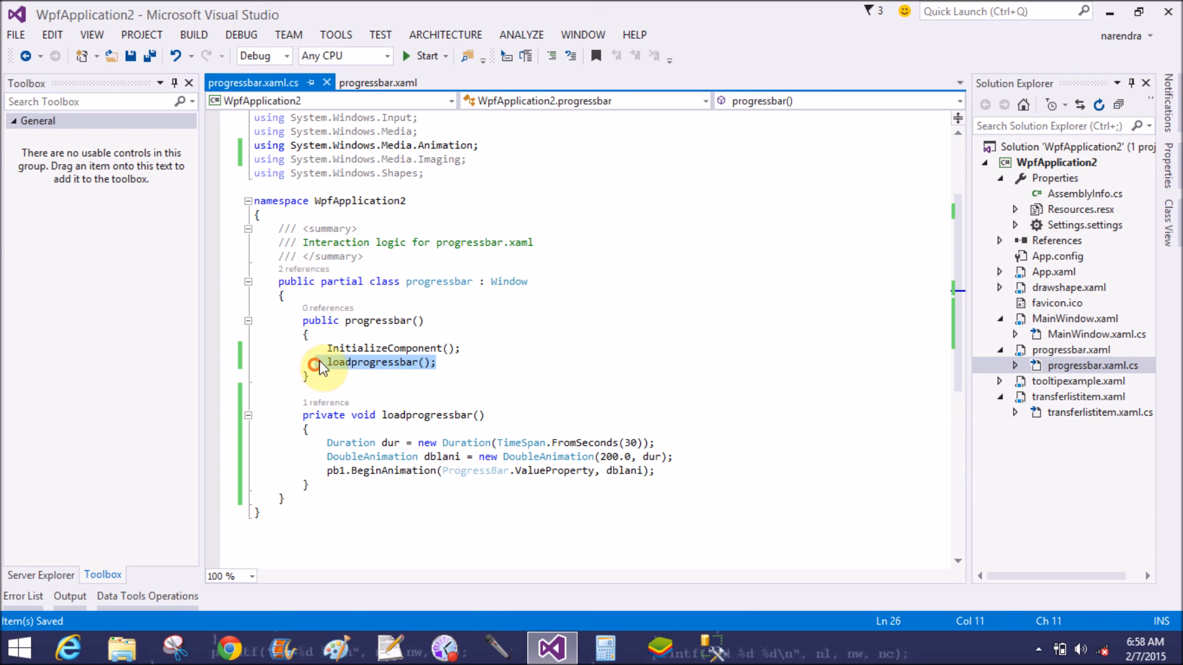
left_click(552, 56)
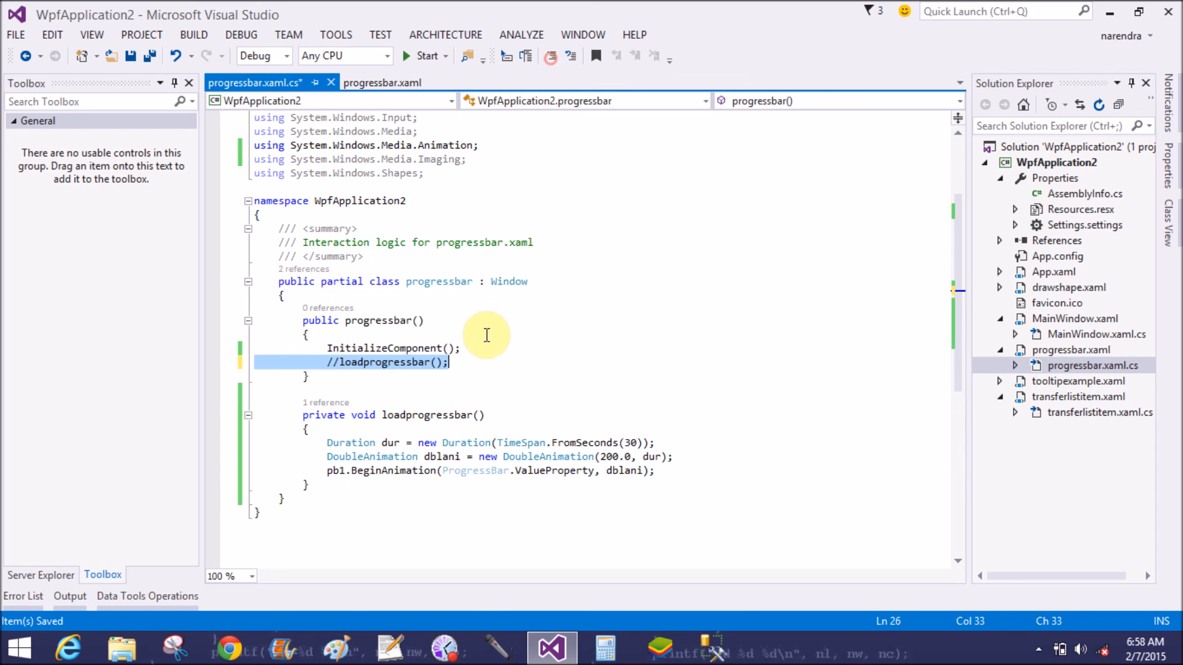
left_click(467, 364)
Call createprogressbar(); instead and generate its method stub
key("Return")
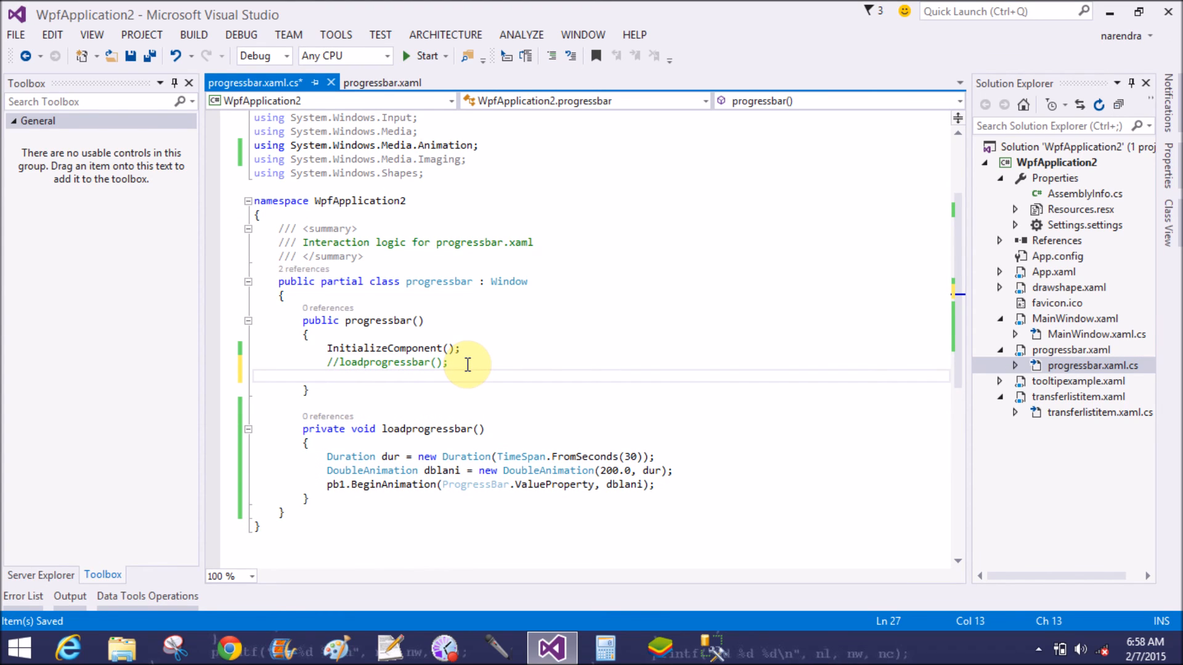
type("create")
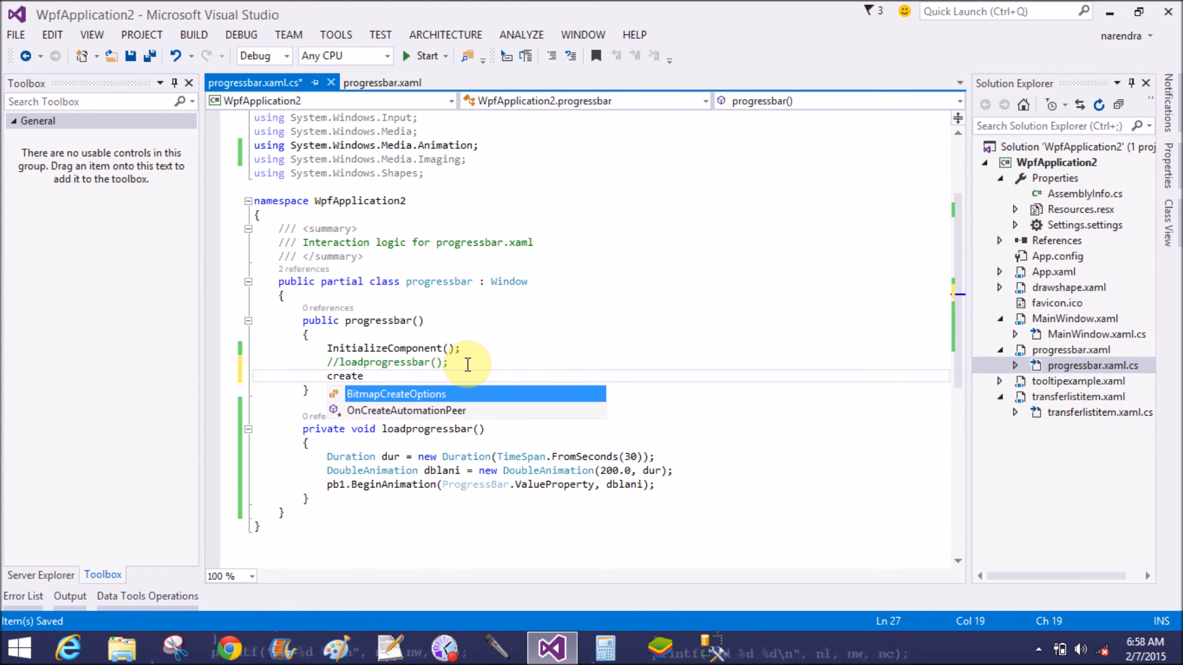
type("progr")
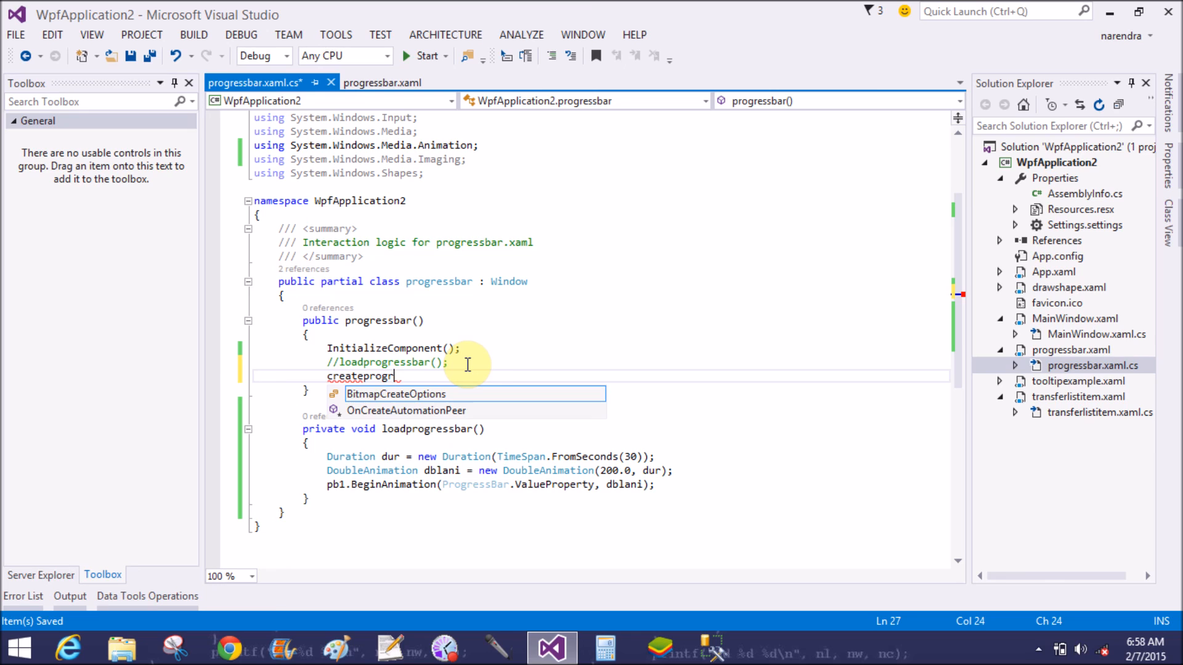
type("ess")
type("bar();")
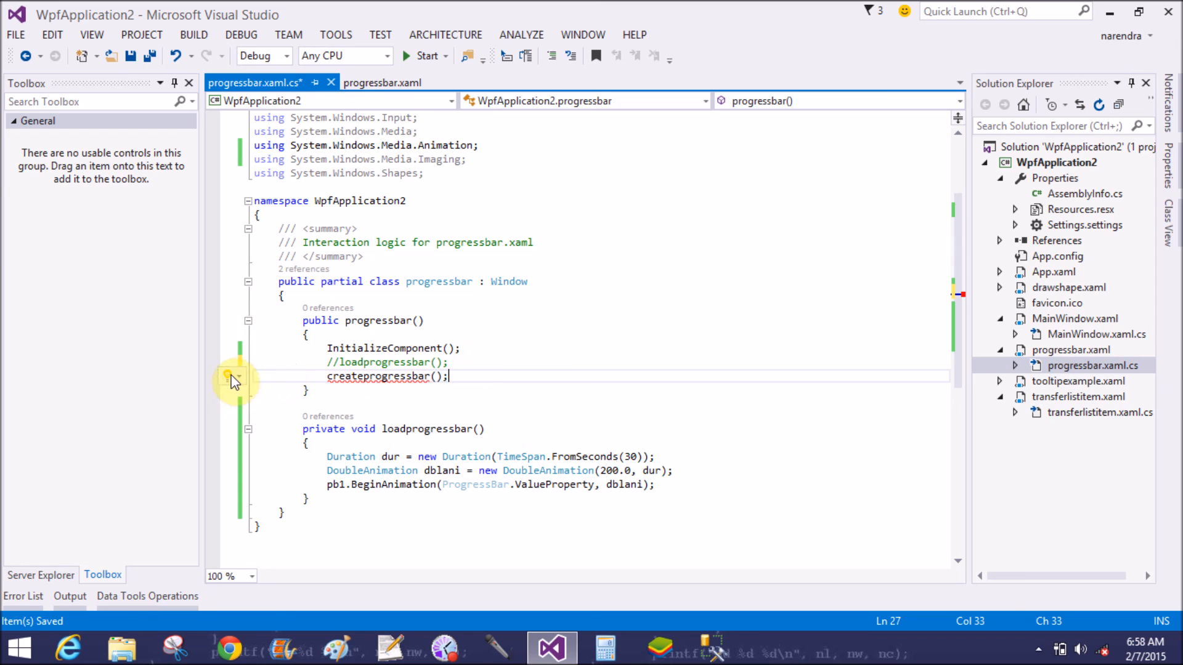
left_click(234, 379)
left_click(247, 403)
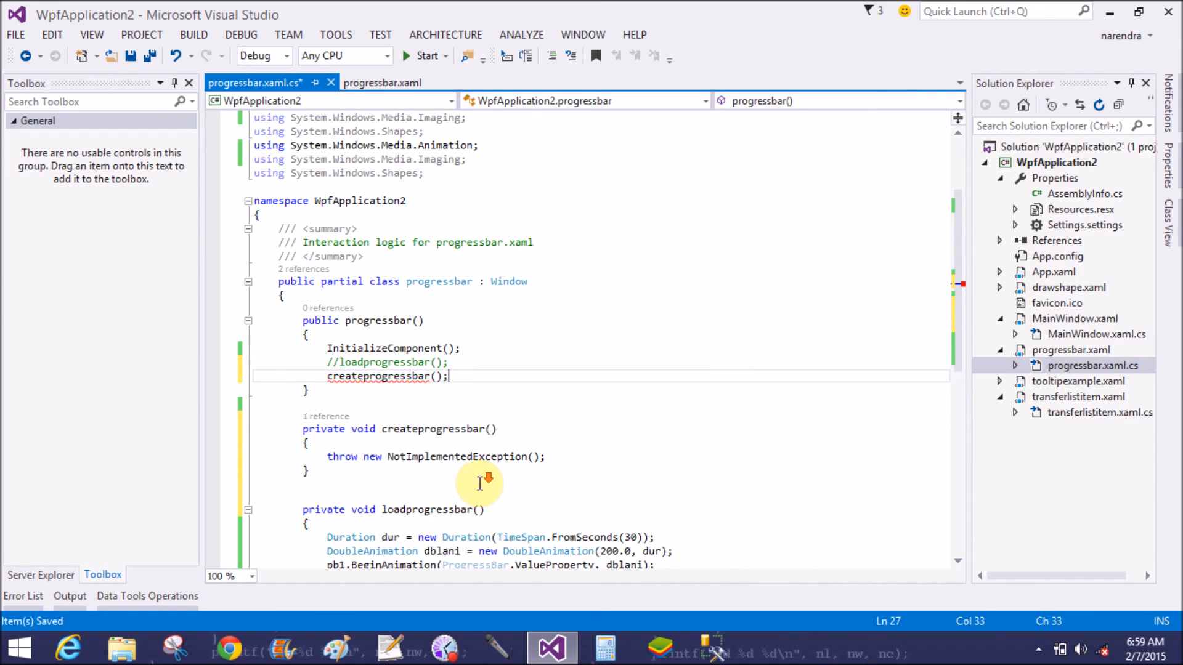
scroll(470, 464, "down", 3)
Replace the stub's exception line with ProgressBar pb2 = new ProgressBar();
left_click_drag(547, 333, 327, 333)
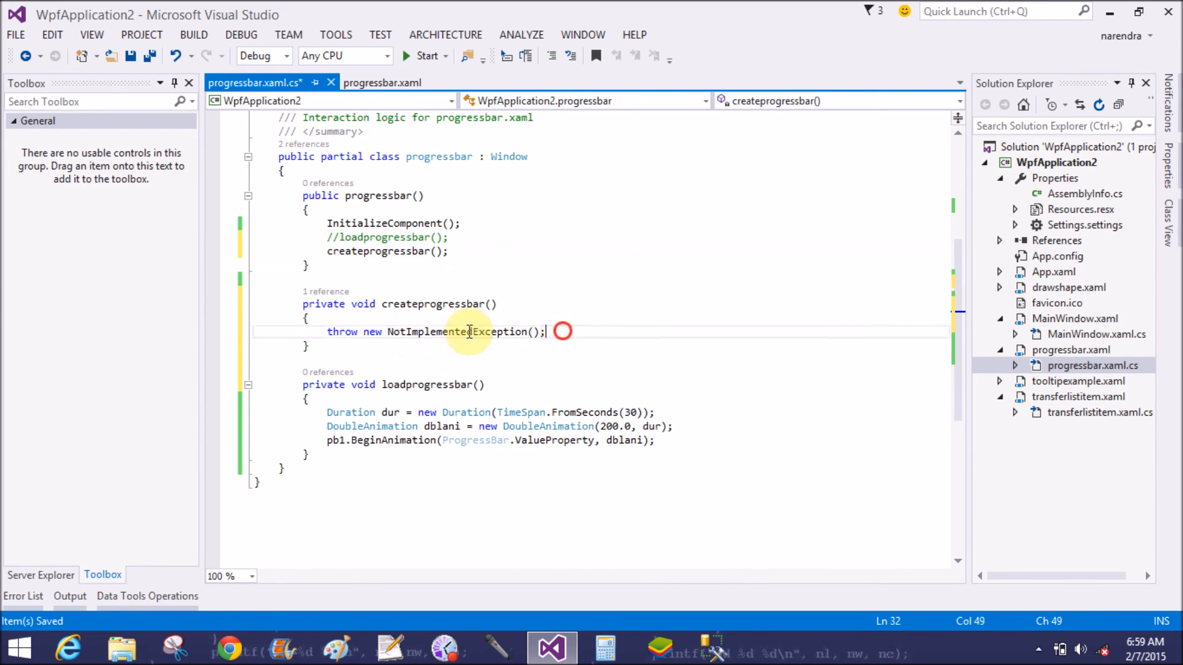
key("Delete")
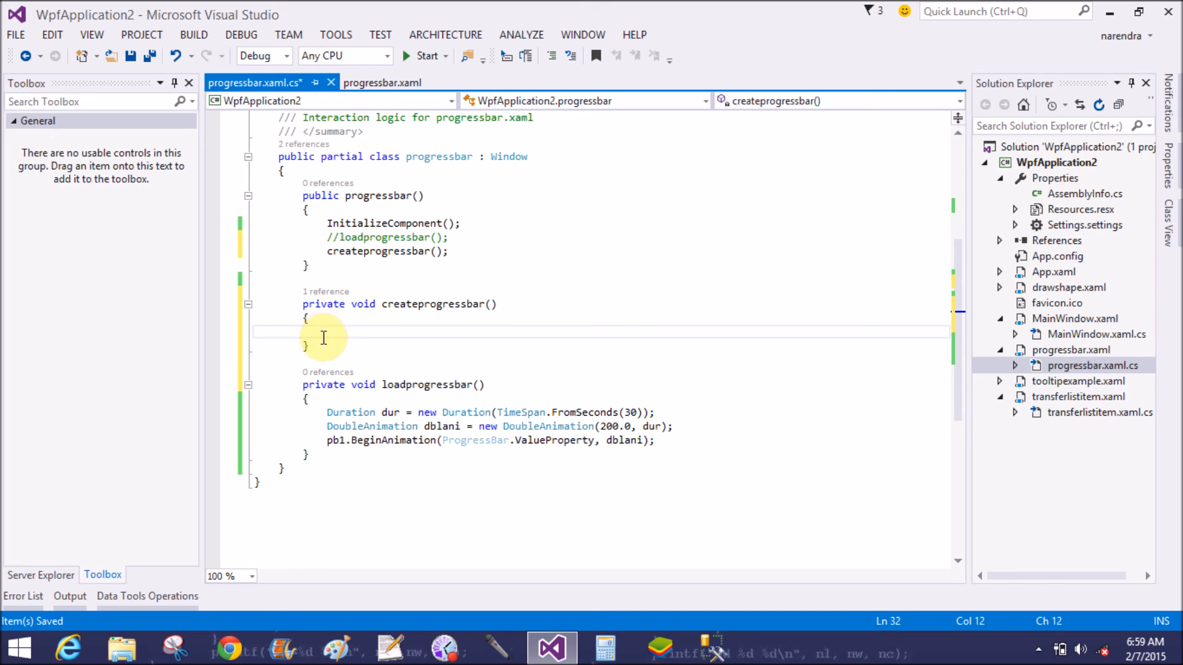
type("progress")
key("BackSpace")
key("BackSpace")
key("BackSpace")
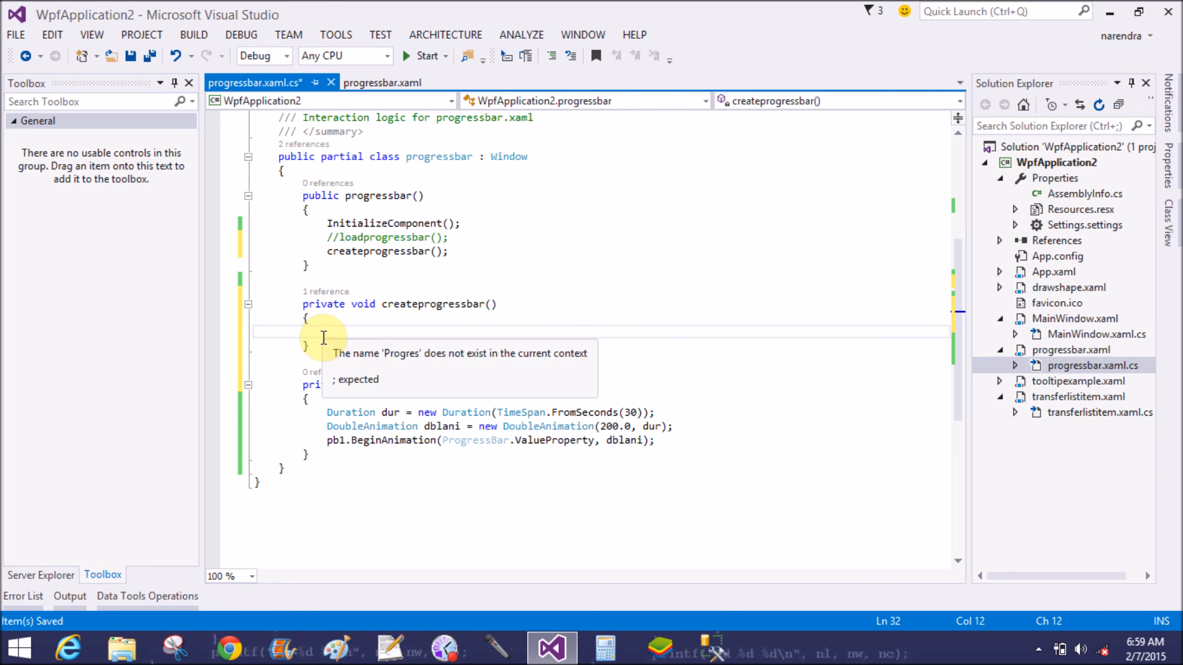
type("progre")
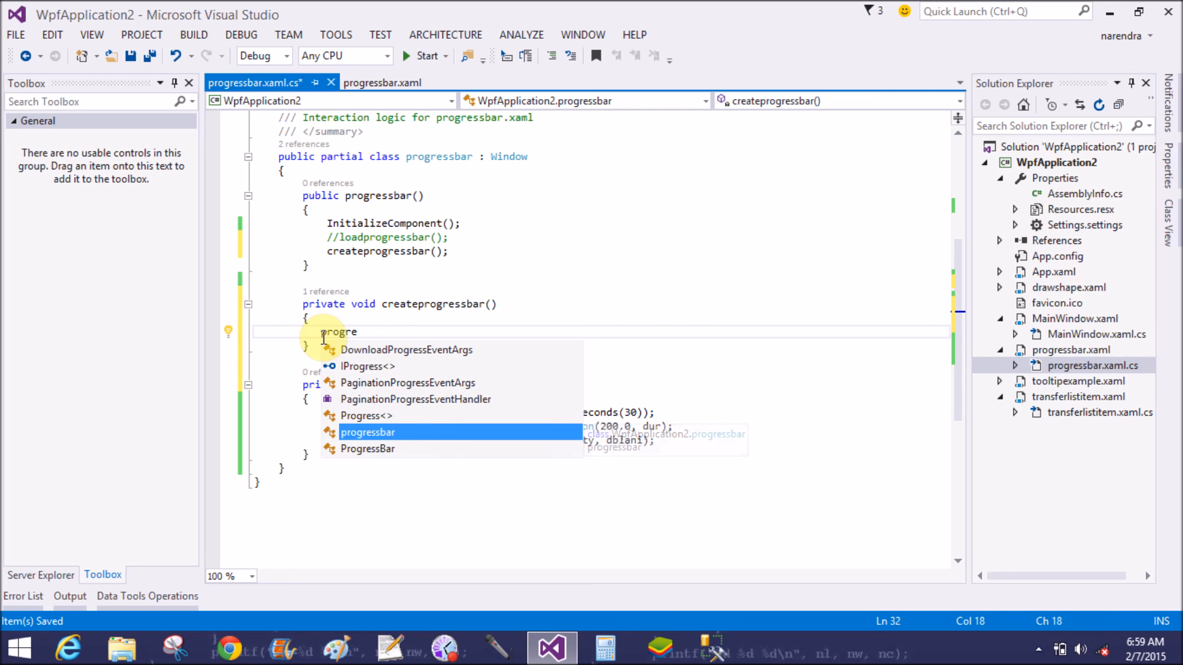
key("Down")
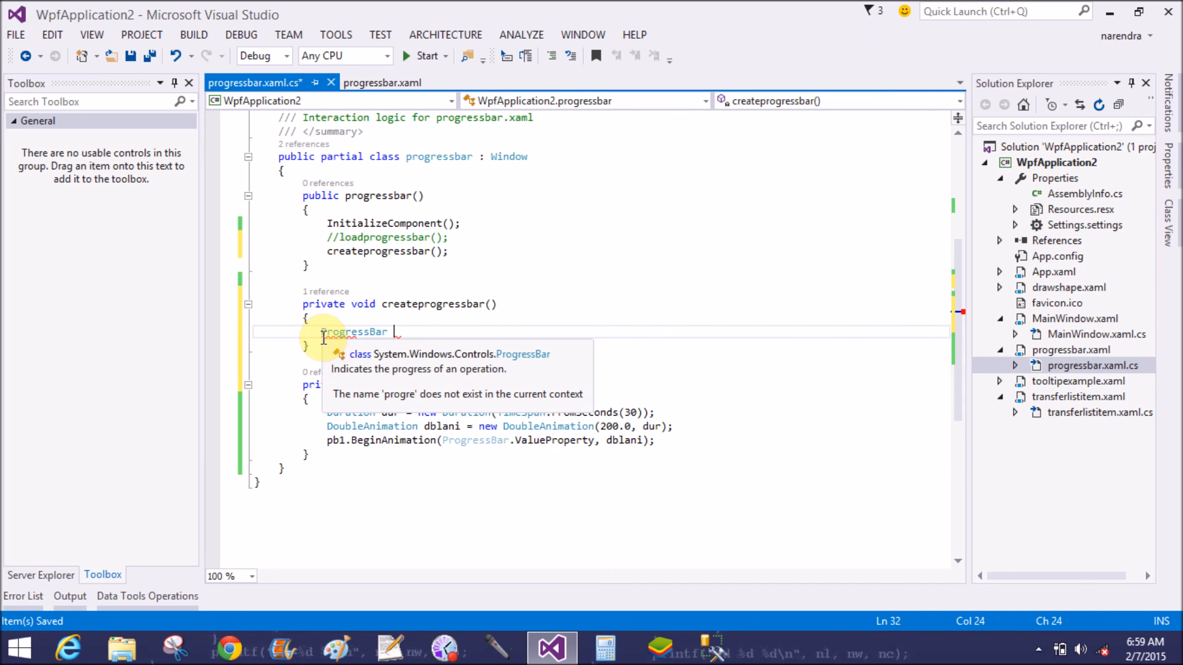
type("pb2")
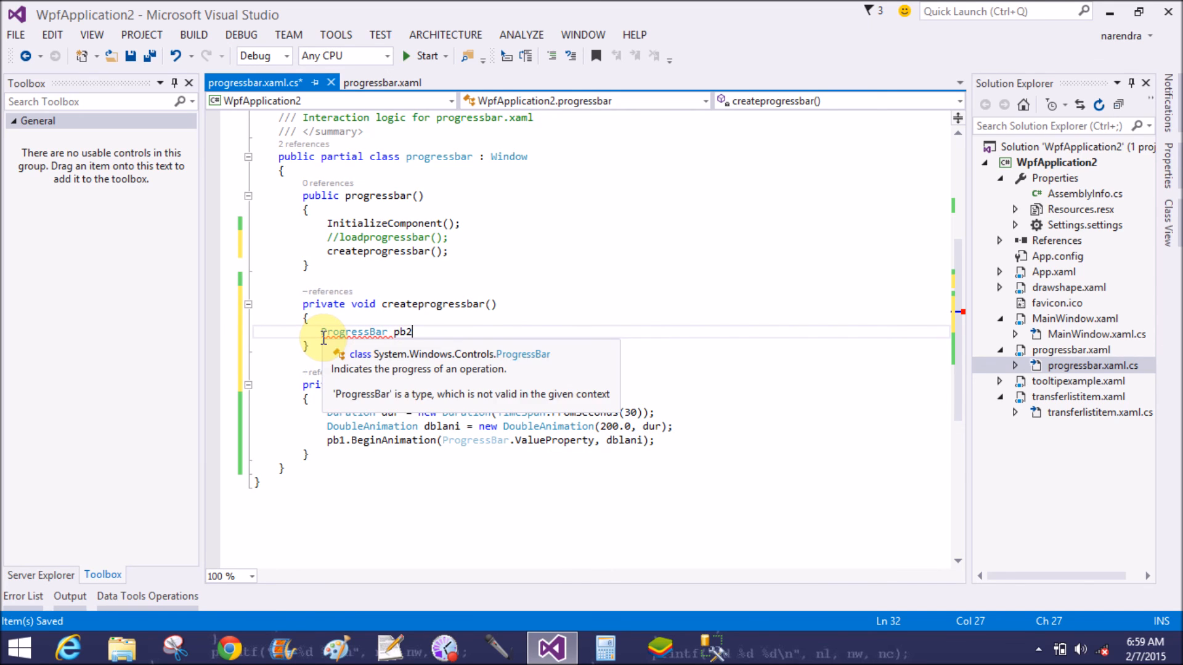
type("=")
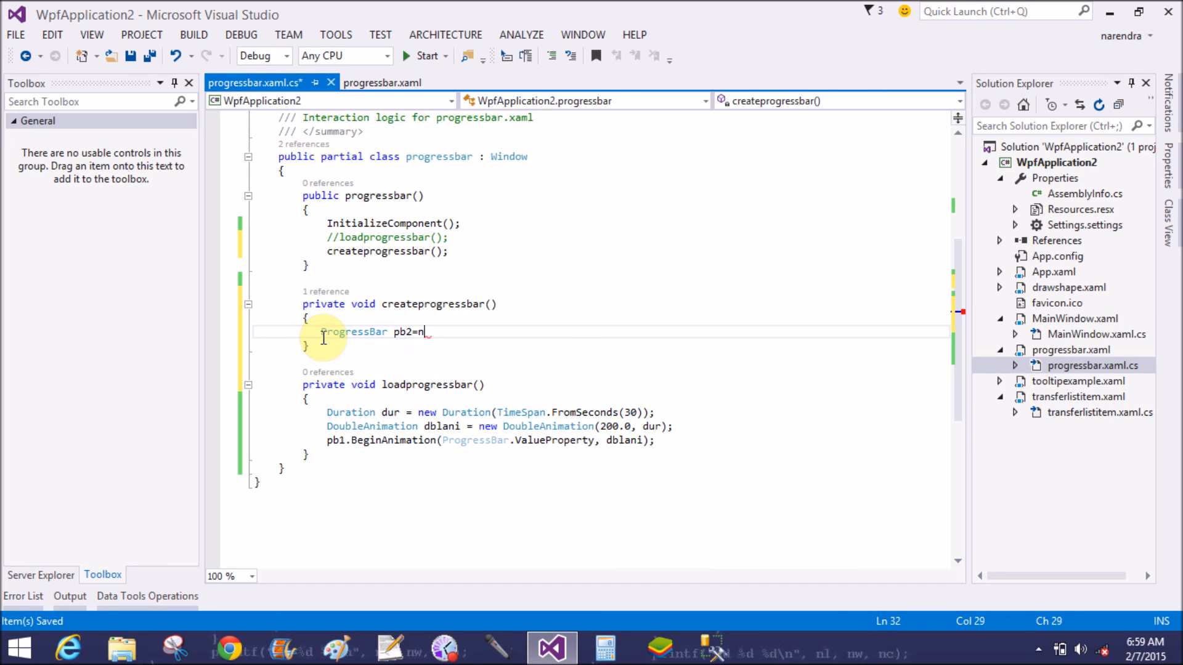
type("new progre")
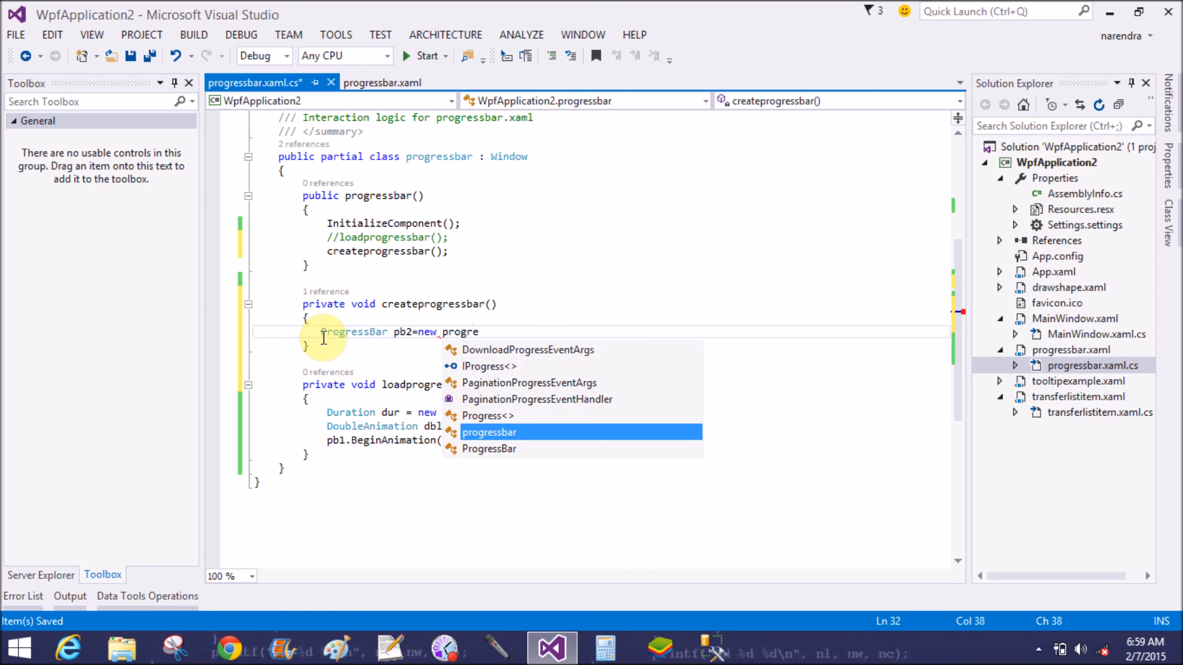
key("Down")
key("Tab")
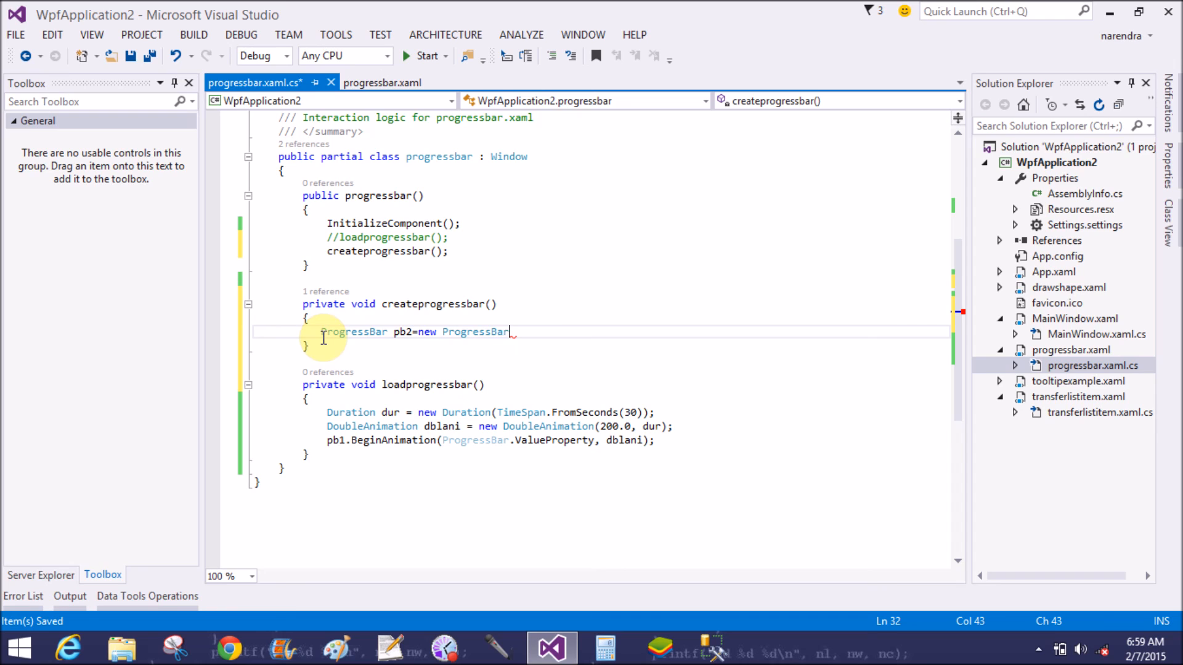
type("();")
key("Return")
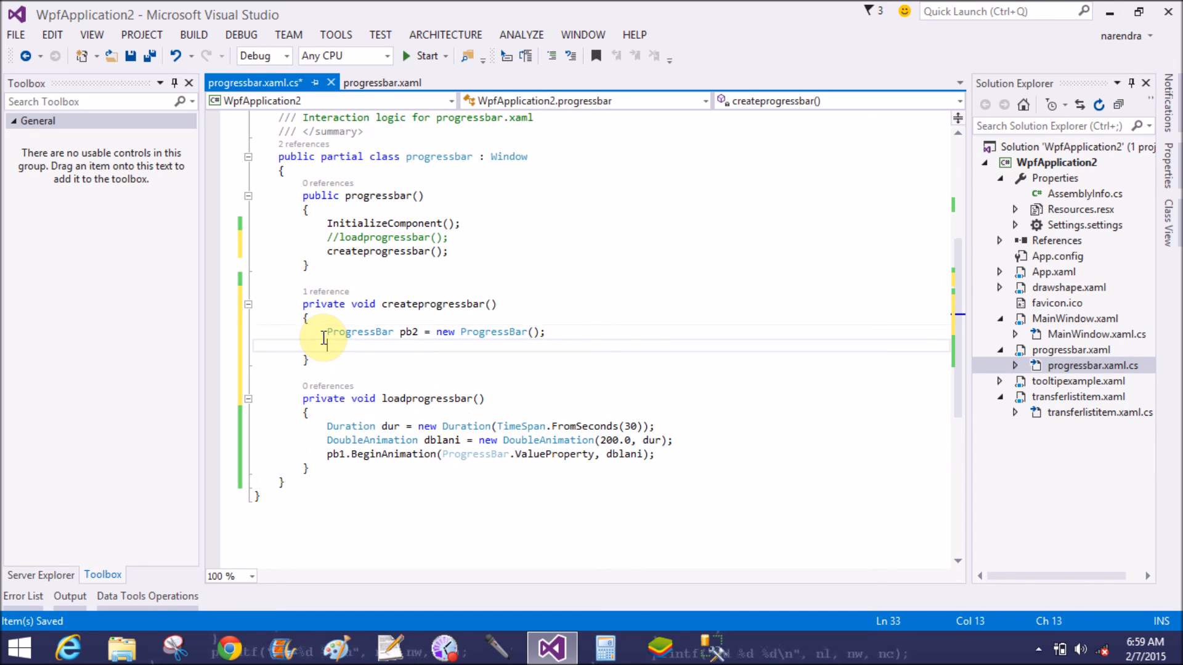
type("pb2")
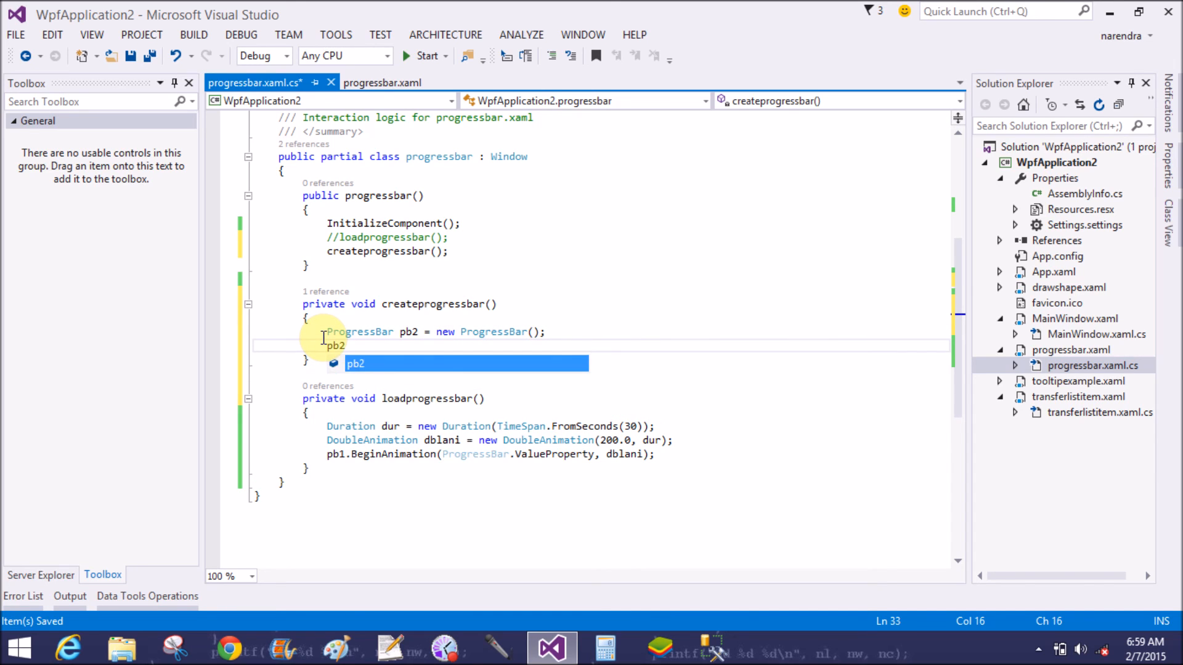
type(".")
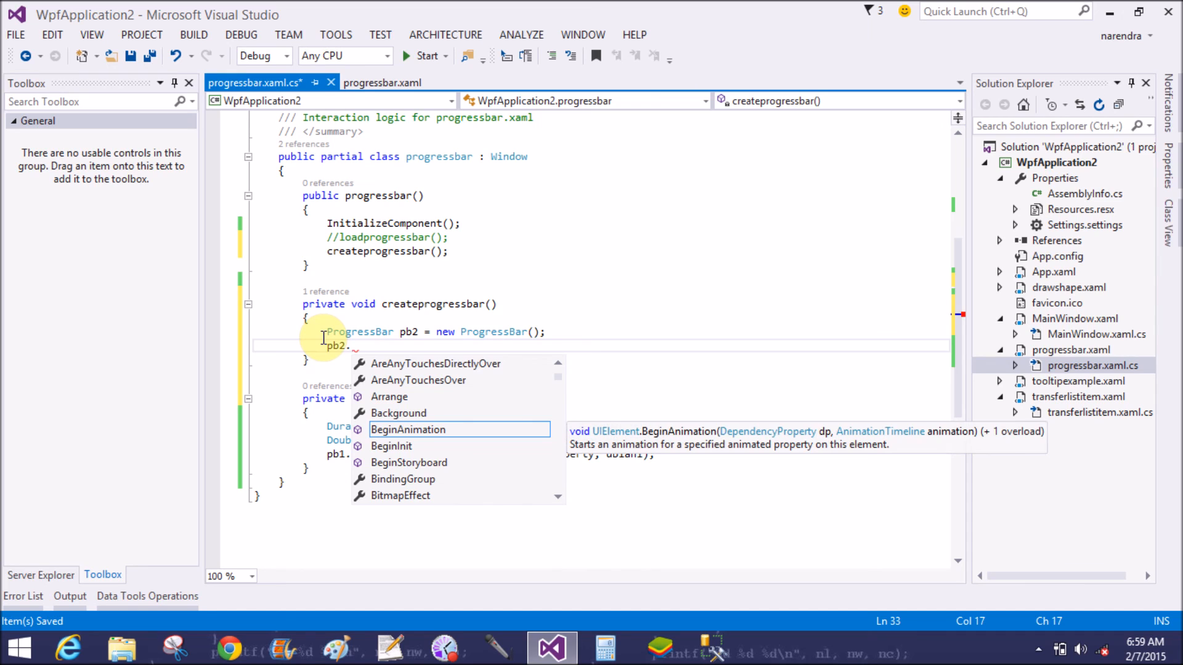
type("Is")
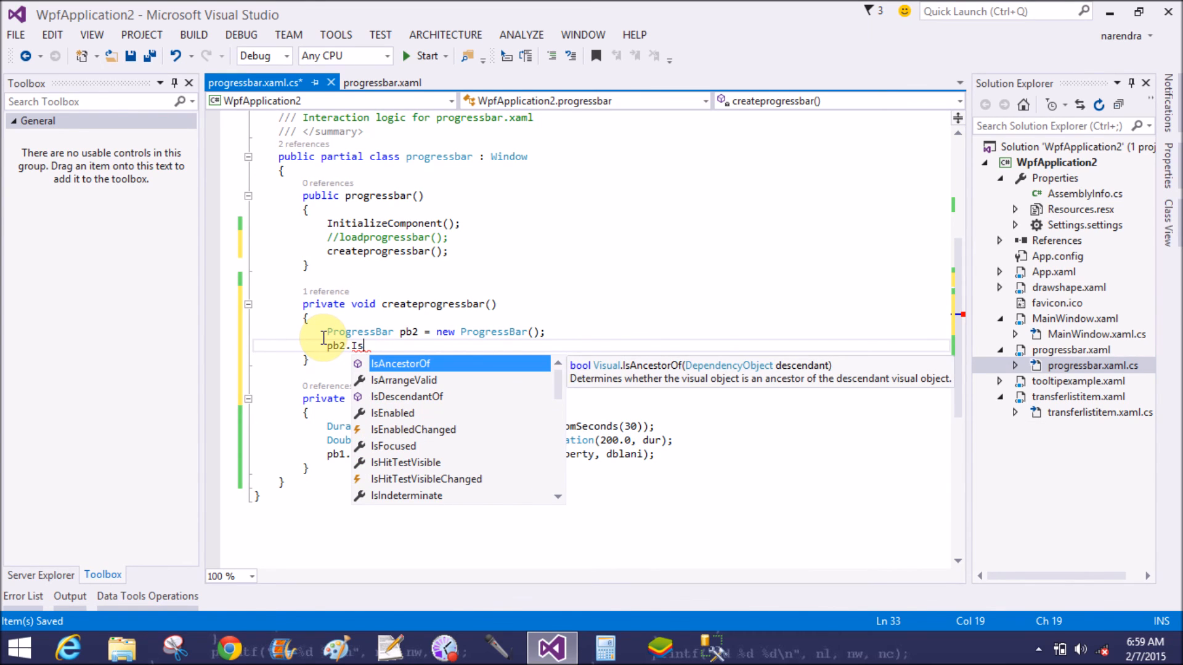
type("In")
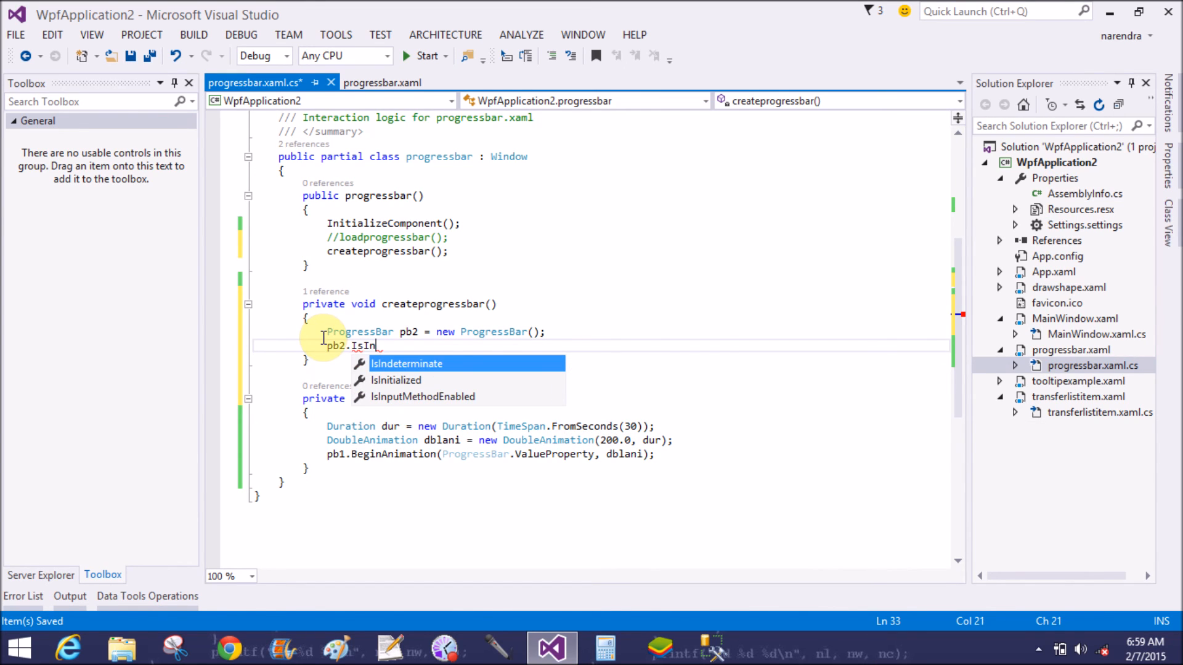
Set pb2 IsIndeterminate = false and Orientation = Orientation.Horizontal
key("Tab")
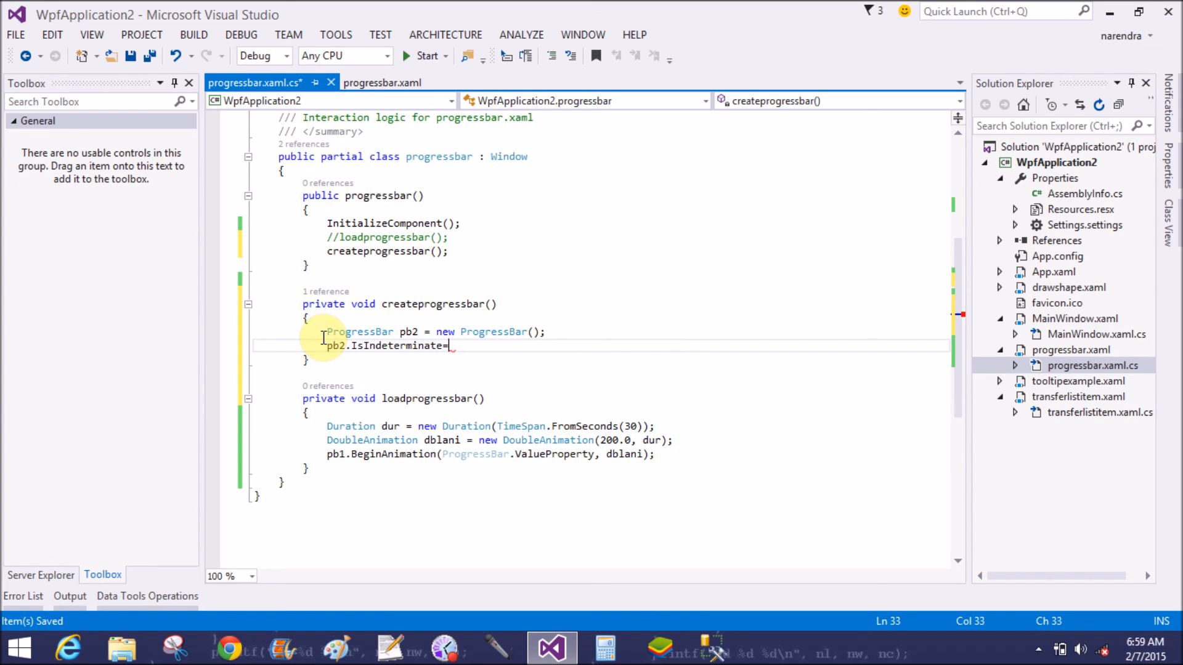
type("false")
type(";")
key("Return")
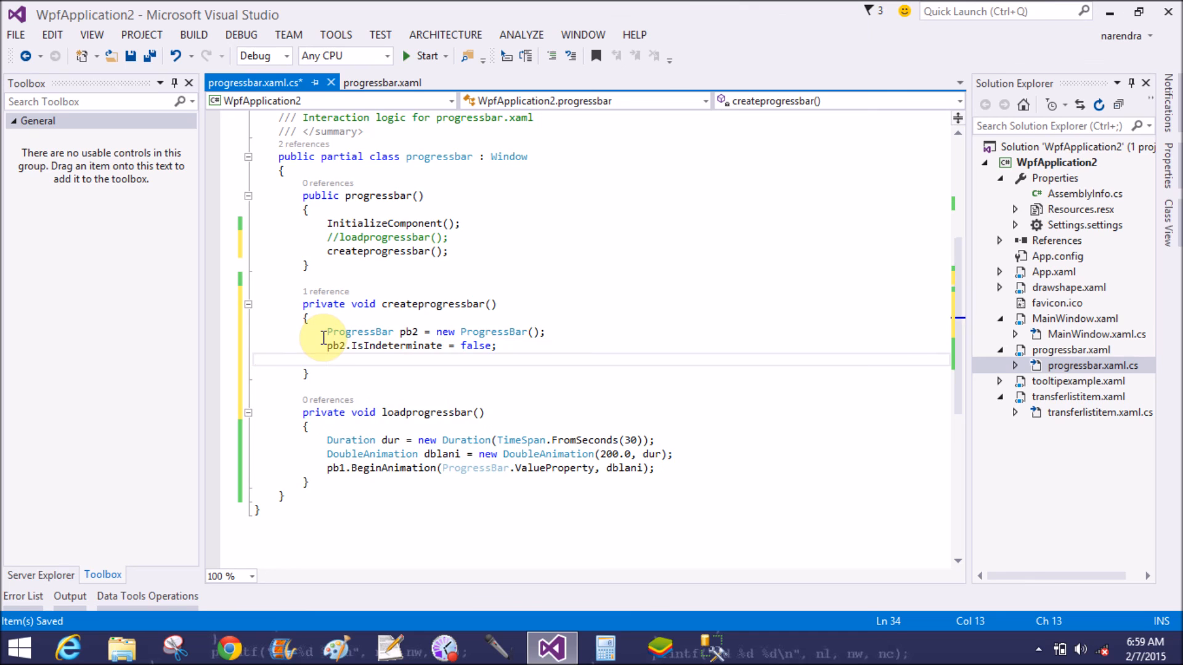
type("pb2")
type(".ori")
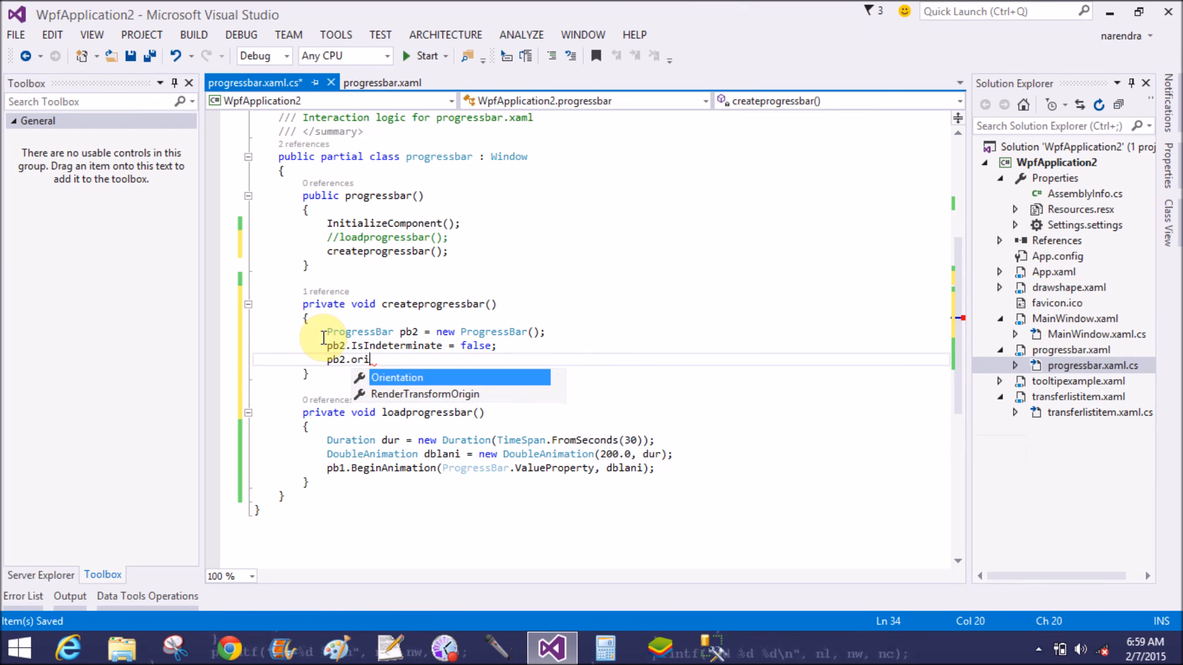
key("Tab")
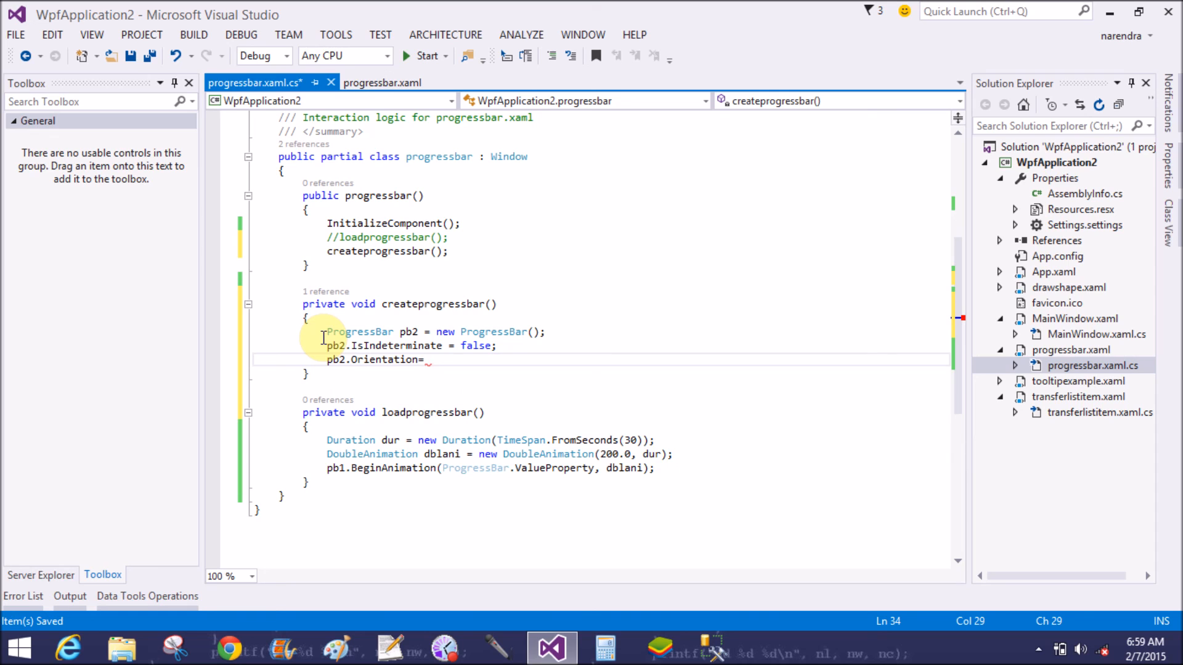
type("ori")
key("Tab")
type(".ho")
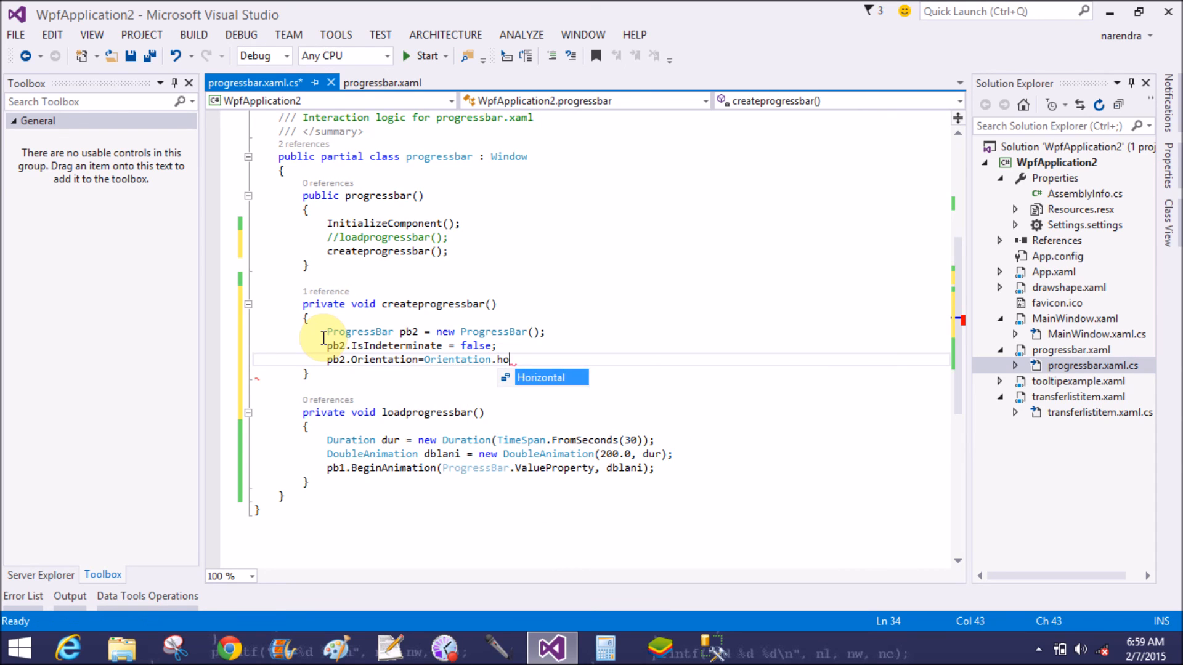
key("Tab")
type(";")
key("Return")
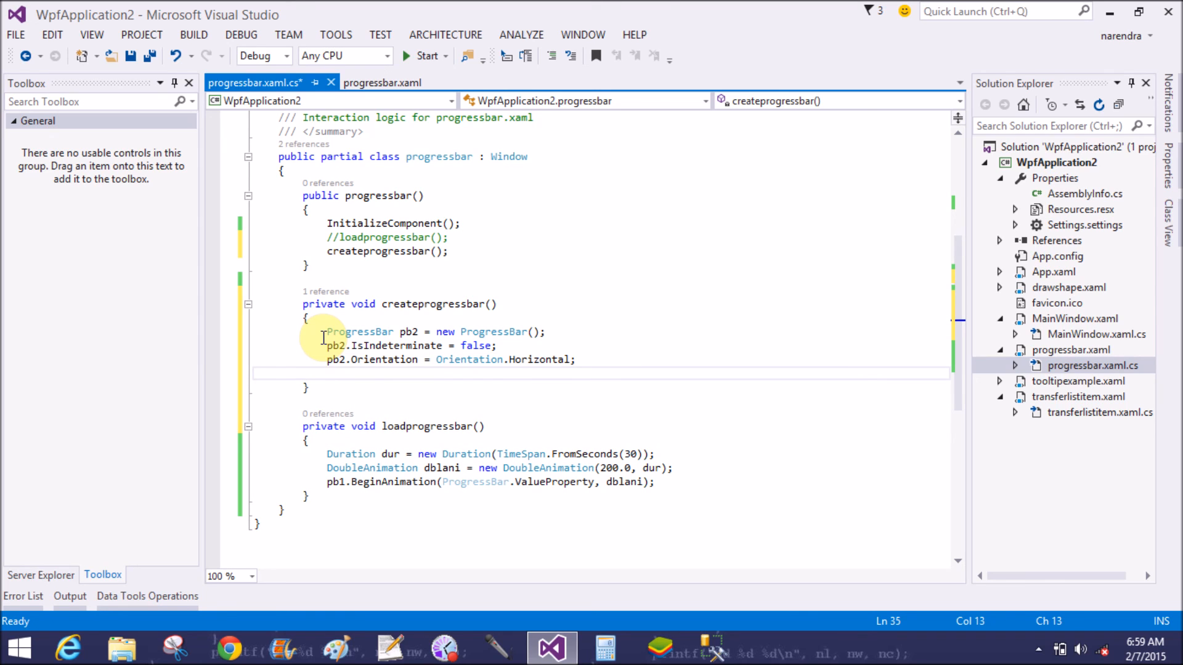
type("pb2")
type(".")
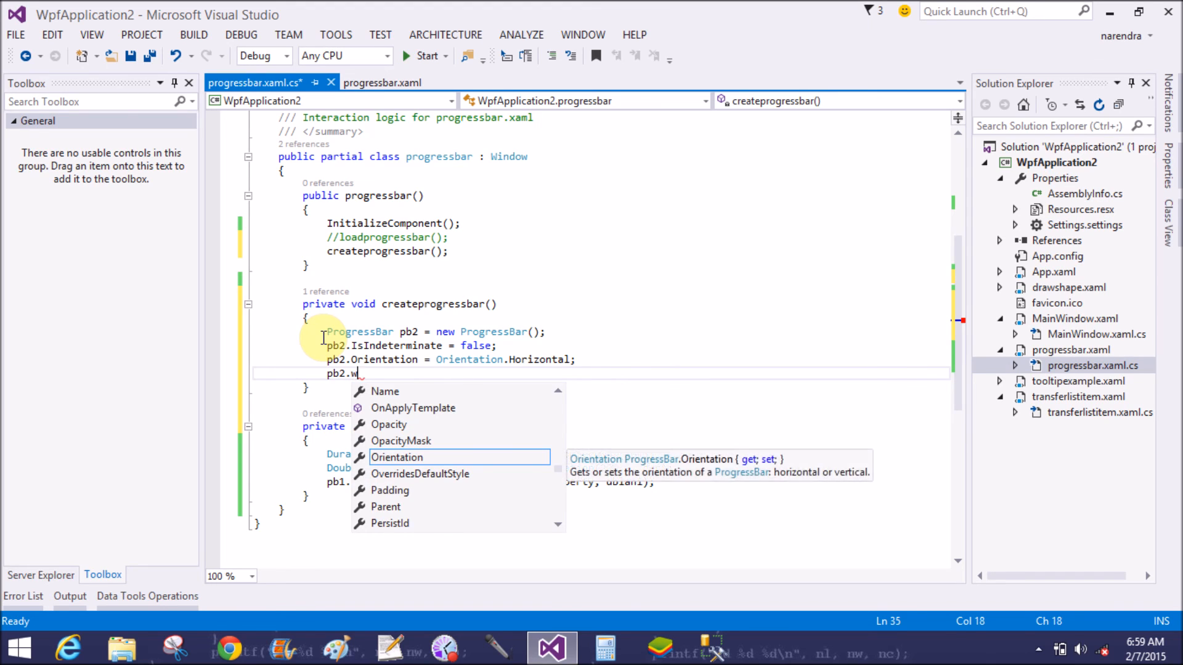
type("Width=")
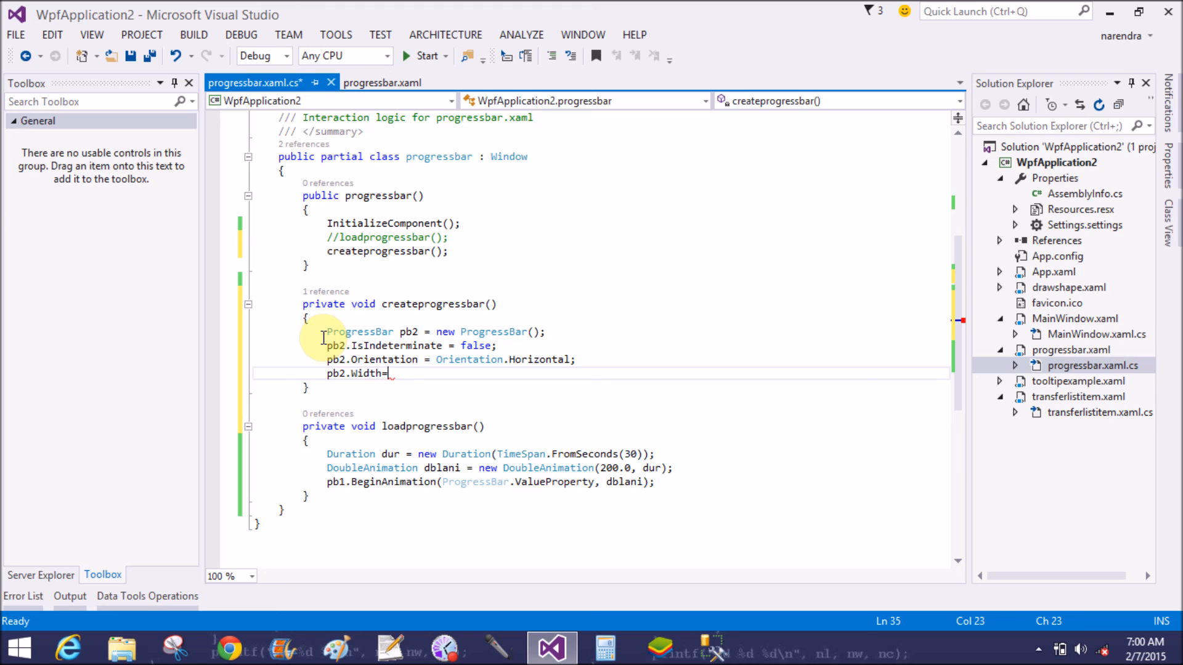
type("10")
type("0;")
Set pb2 Width = 100 and Height = 25
key("Return")
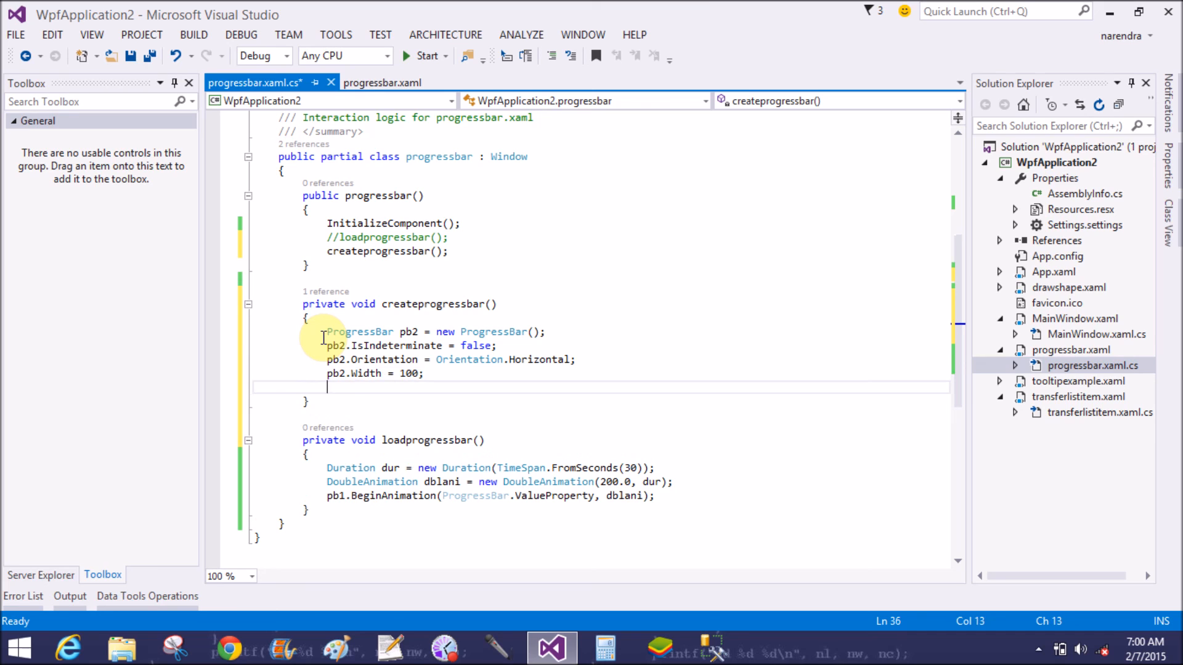
type("pb2")
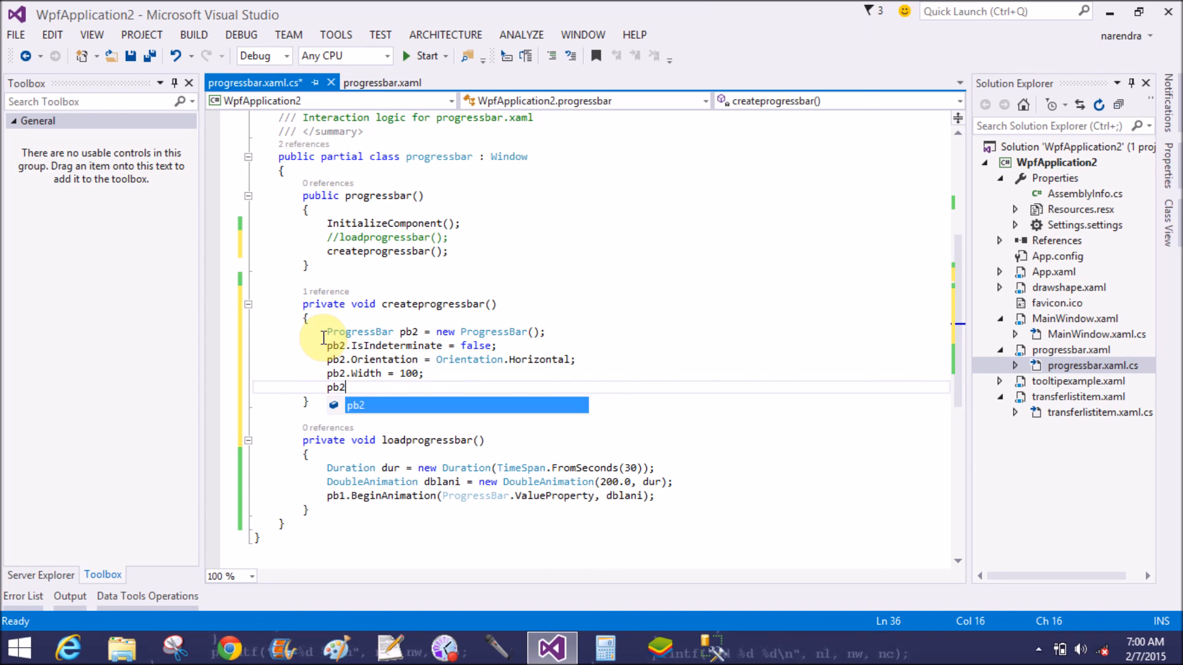
type(".")
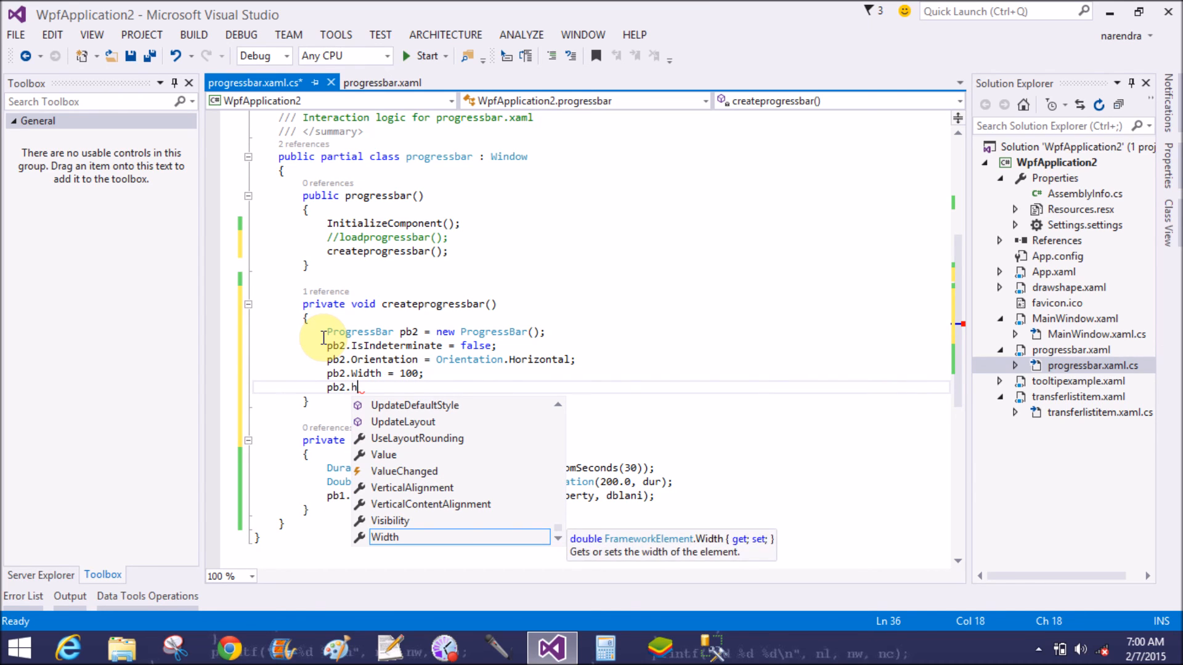
type("he")
key("Tab")
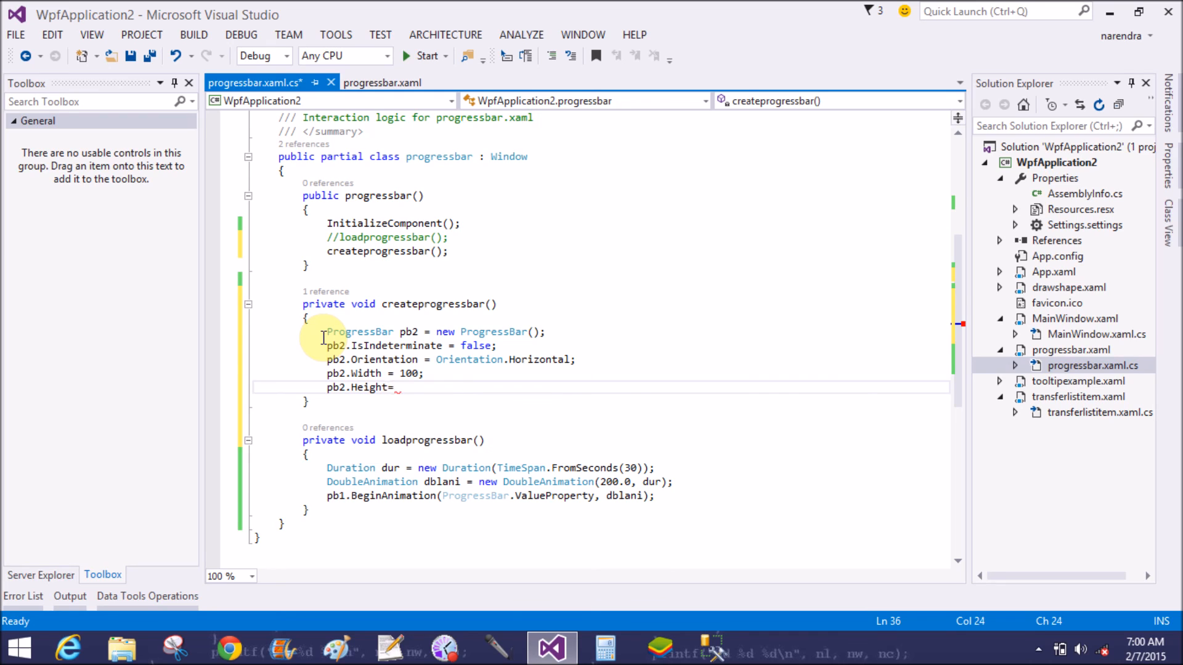
type(" 25")
type(";")
key("Return")
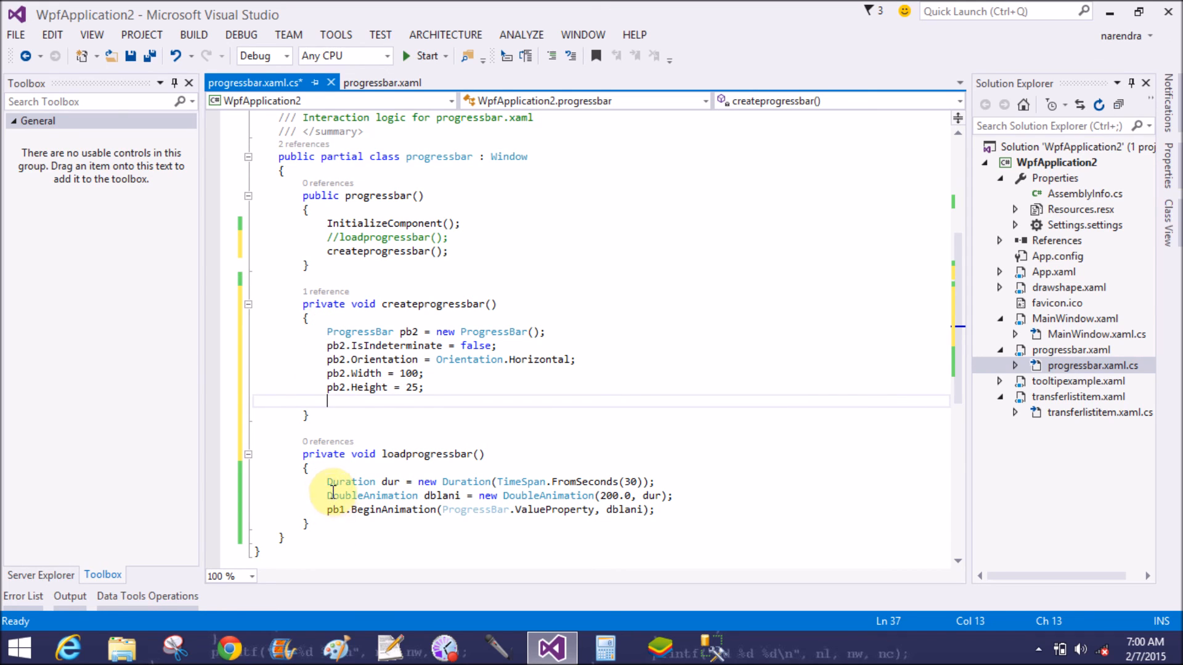
Paste a loadprogressbar() call into createprogressbar and start renaming pb1 in loadprogressbar
mouse_move(326, 481)
left_mouse_down()
mouse_move(486, 518)
mouse_move(658, 511)
left_mouse_up()
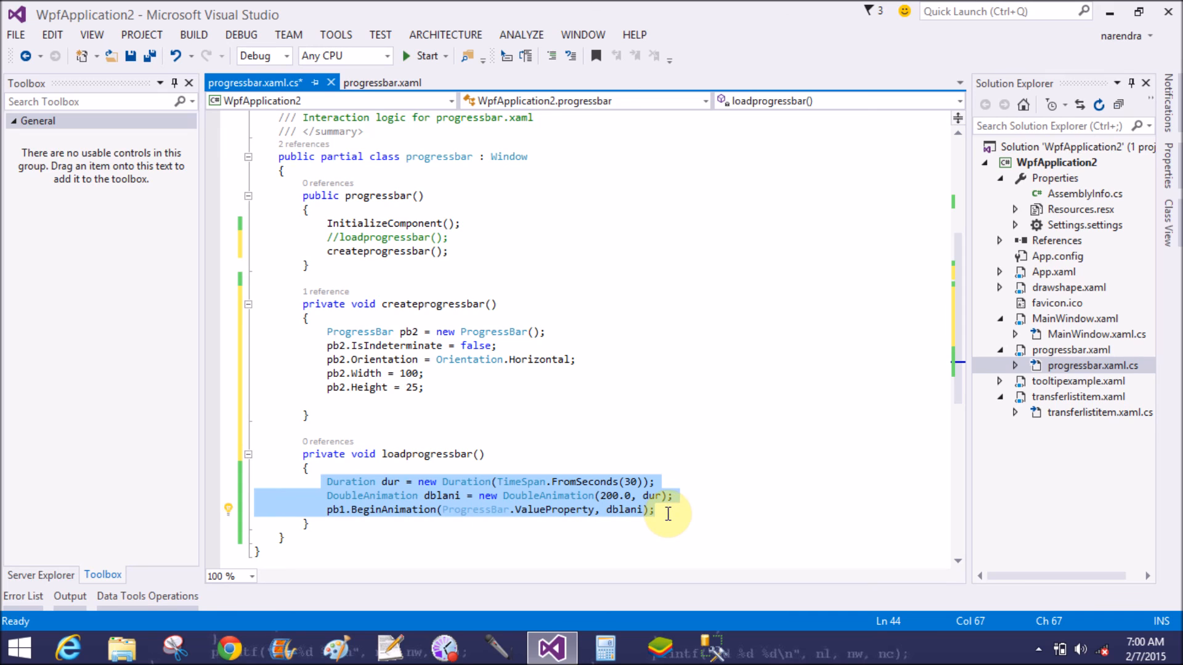
left_click(462, 374)
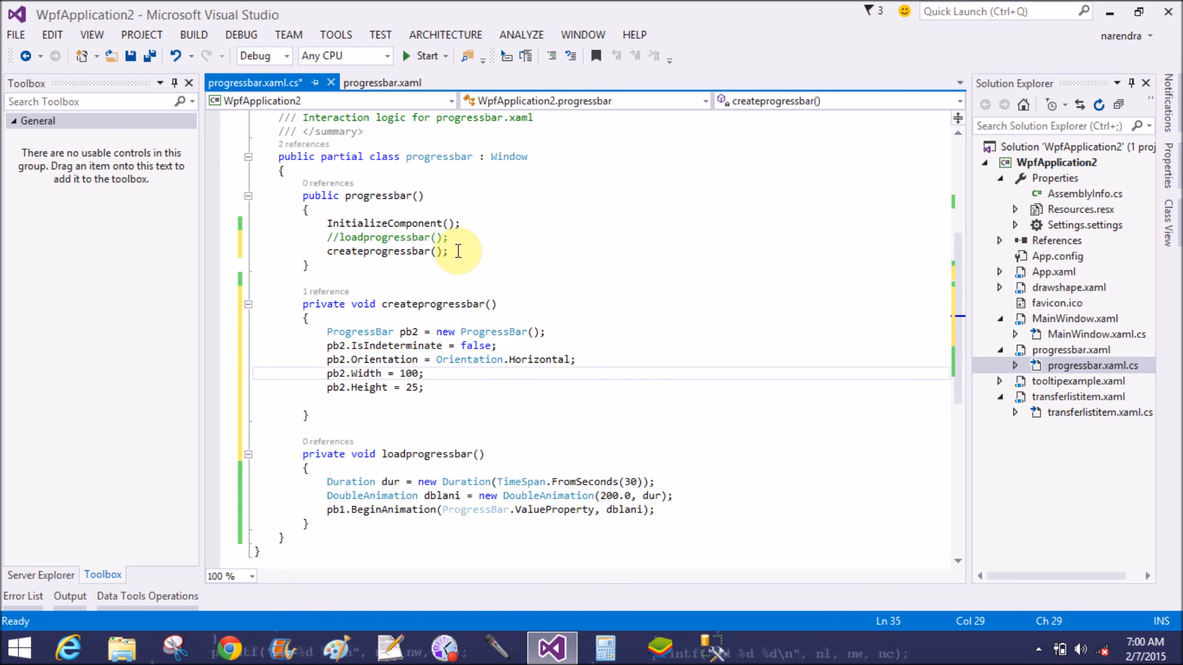
left_click(442, 241)
left_click_drag(442, 240, 339, 238)
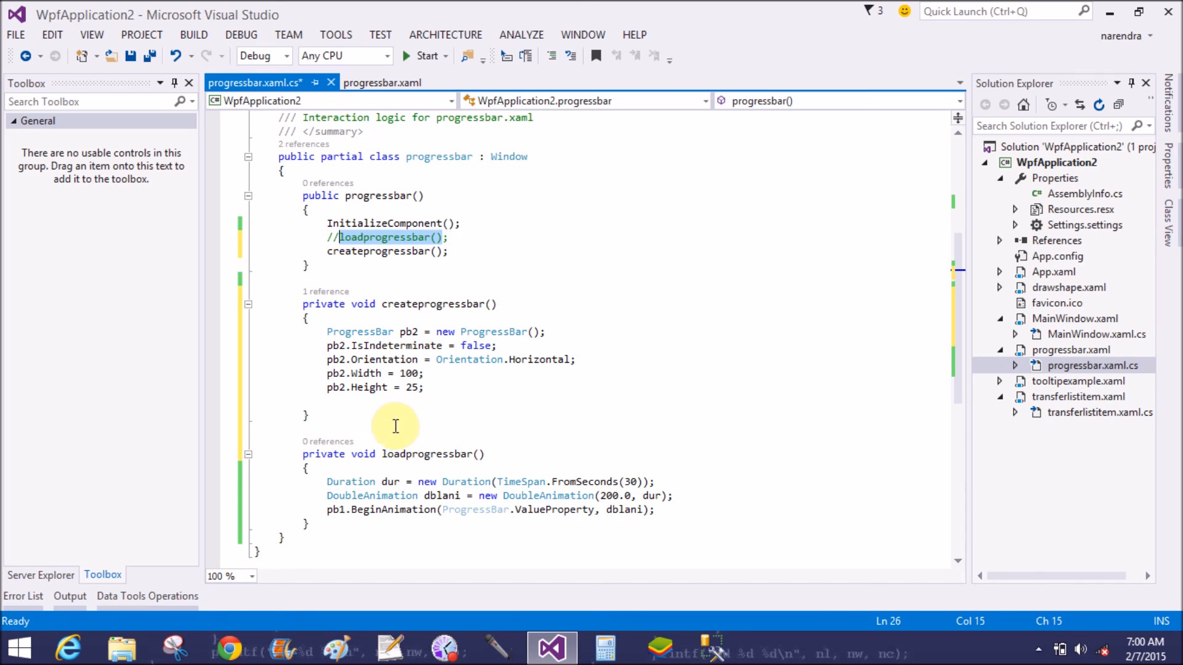
left_click(435, 391)
key("Return")
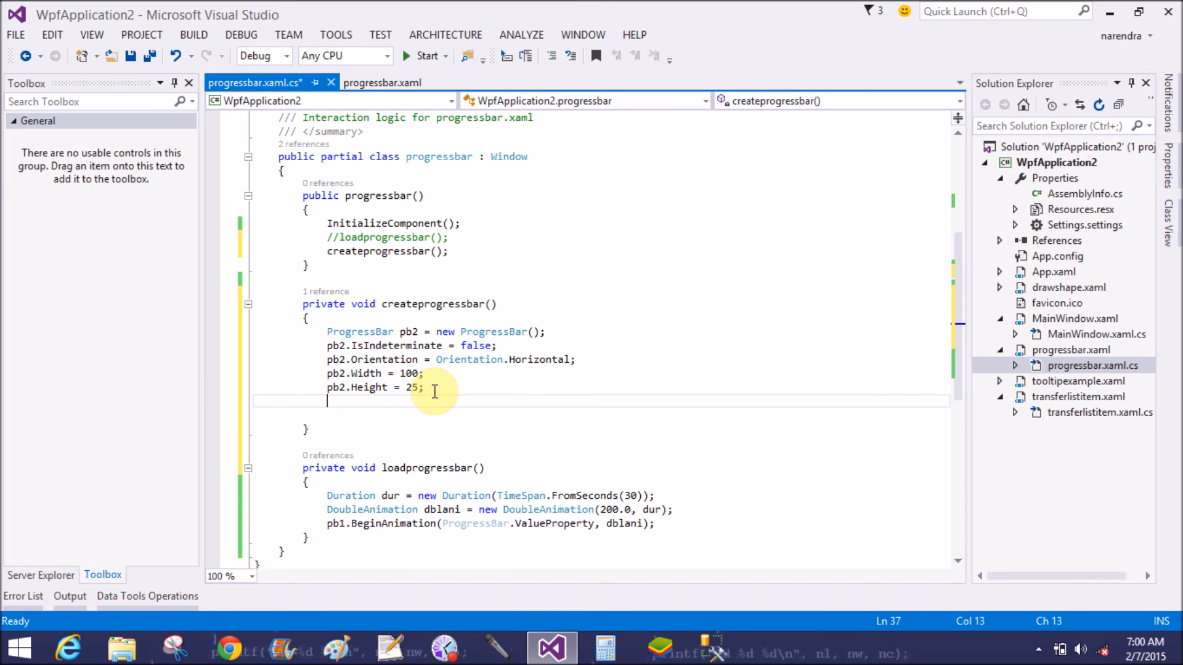
type("loadprogressbar()")
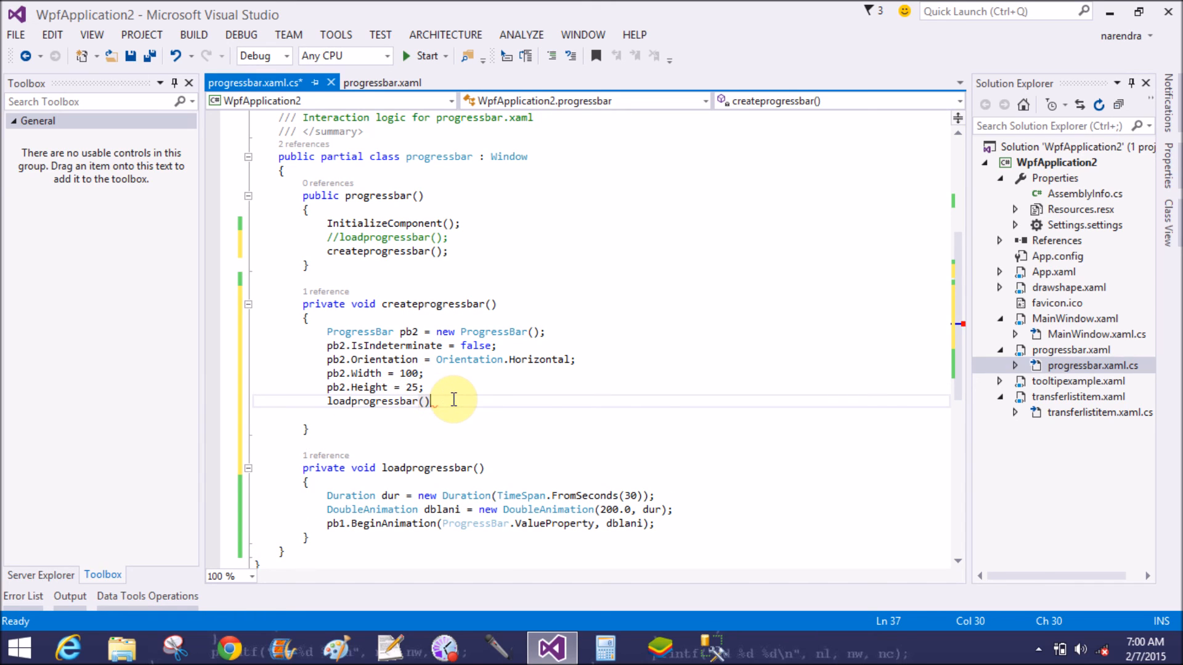
type(";")
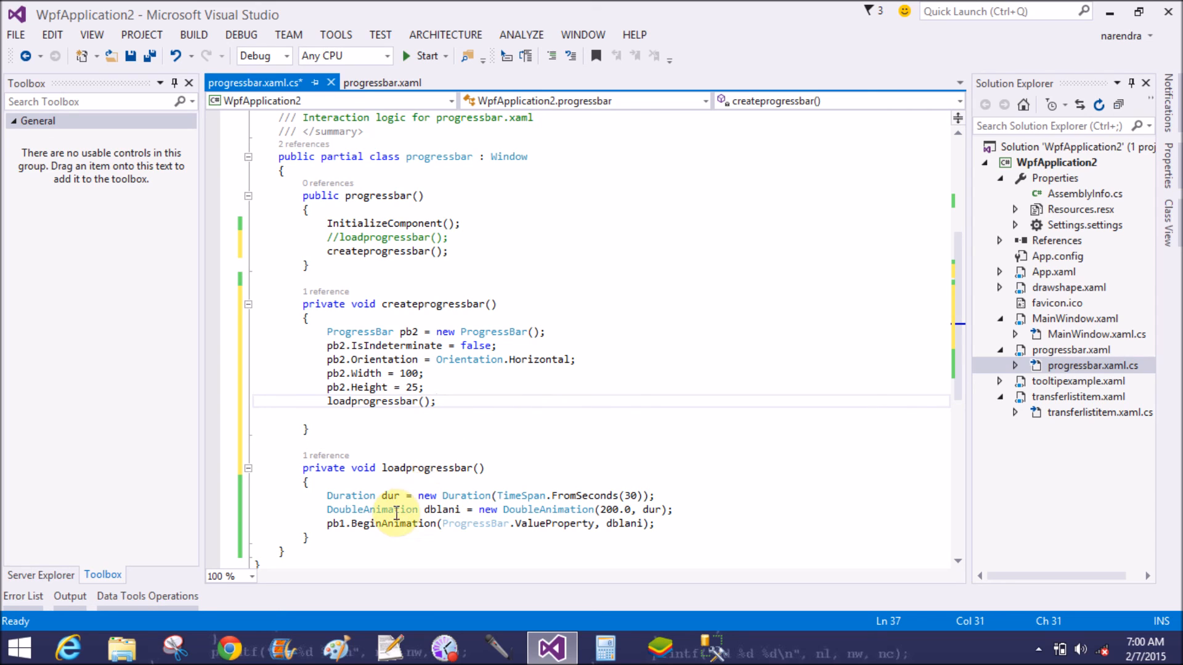
left_click(348, 525)
key("BackSpace")
type("2")
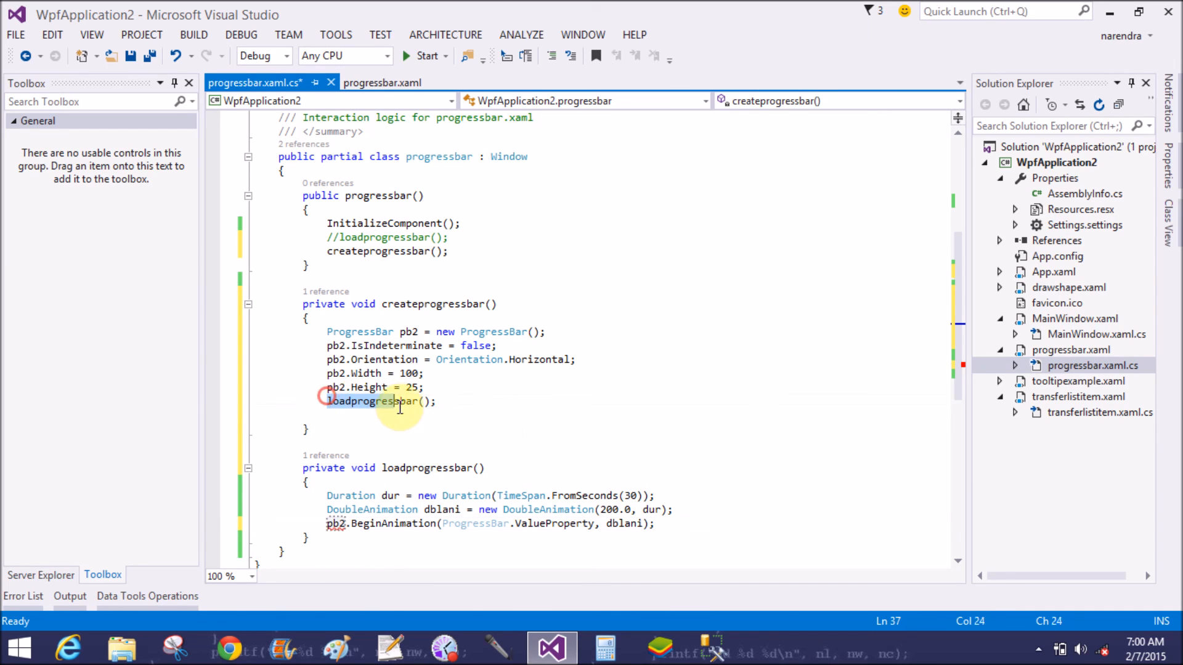
Comment out that loadprogressbar call and revert the edited name back to pb1
left_click_drag(327, 401, 452, 406)
left_click(554, 57)
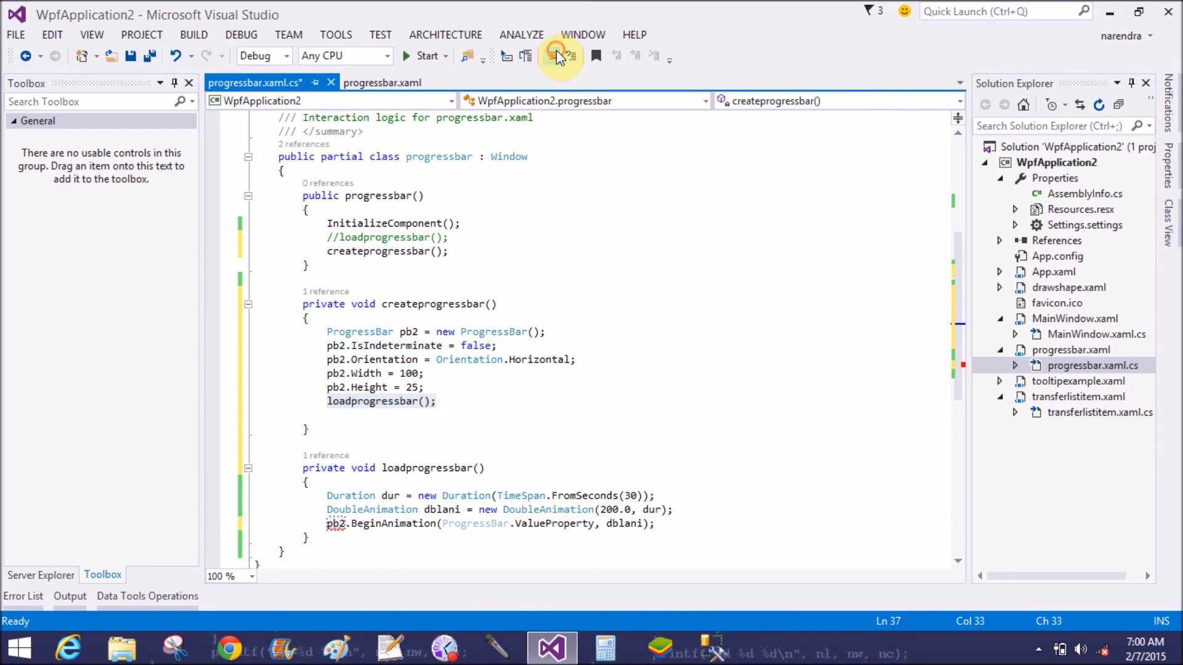
left_click(475, 429)
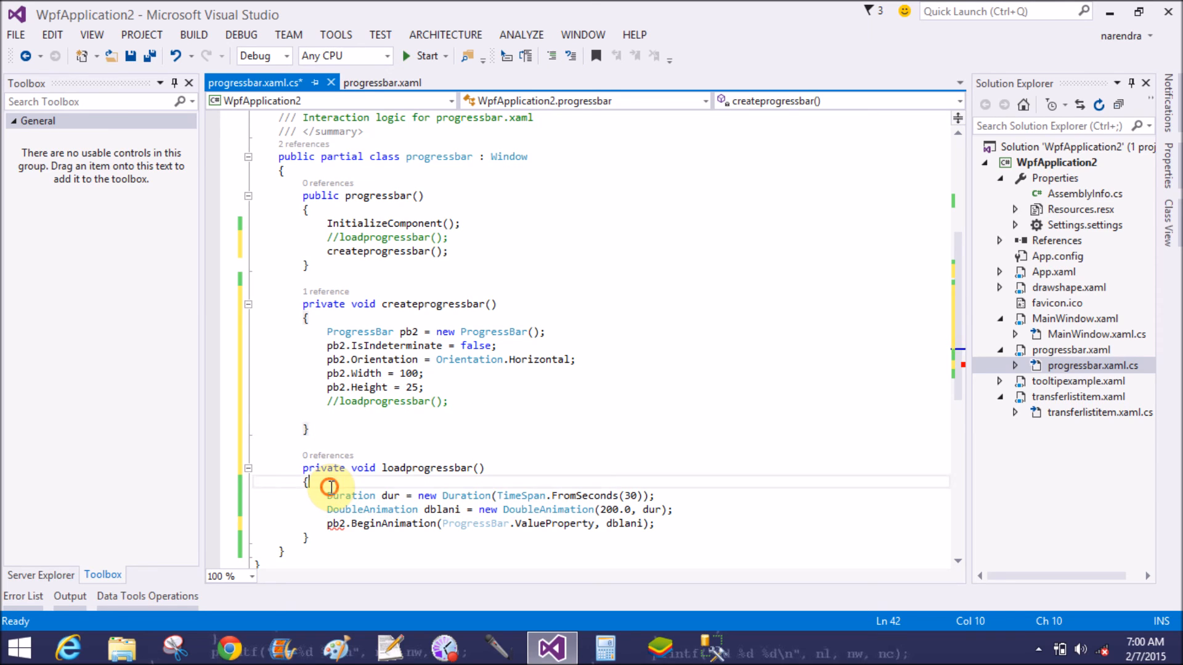
mouse_move(309, 482)
left_mouse_down()
mouse_move(621, 510)
mouse_move(659, 525)
left_mouse_up()
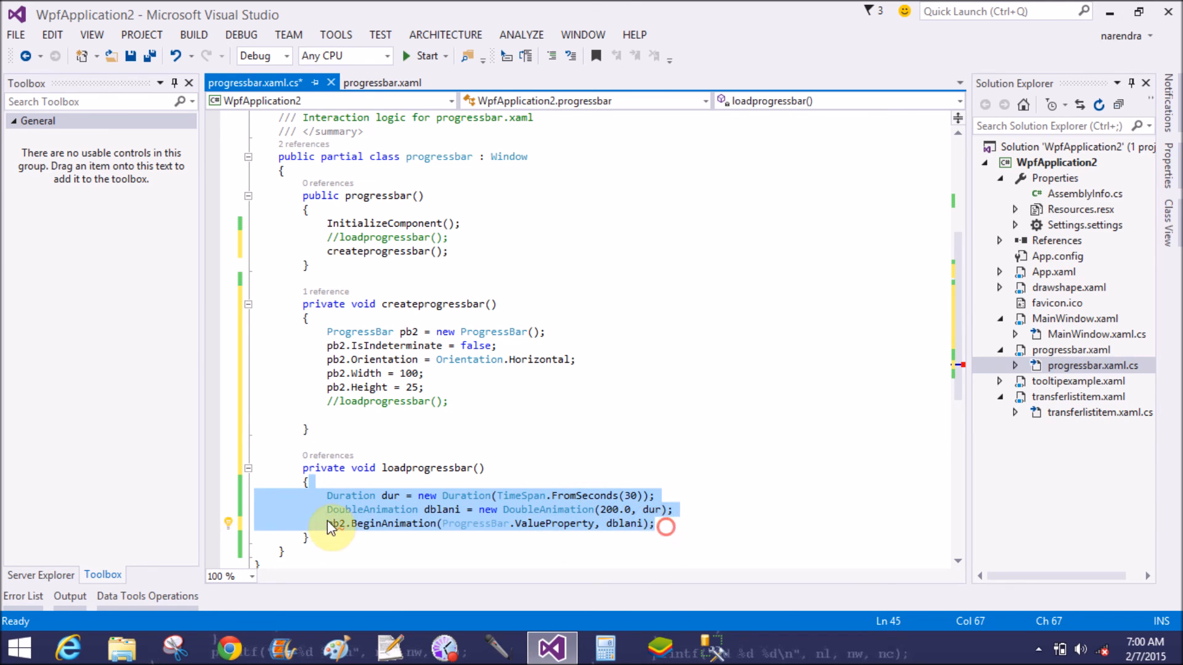
left_click(349, 524)
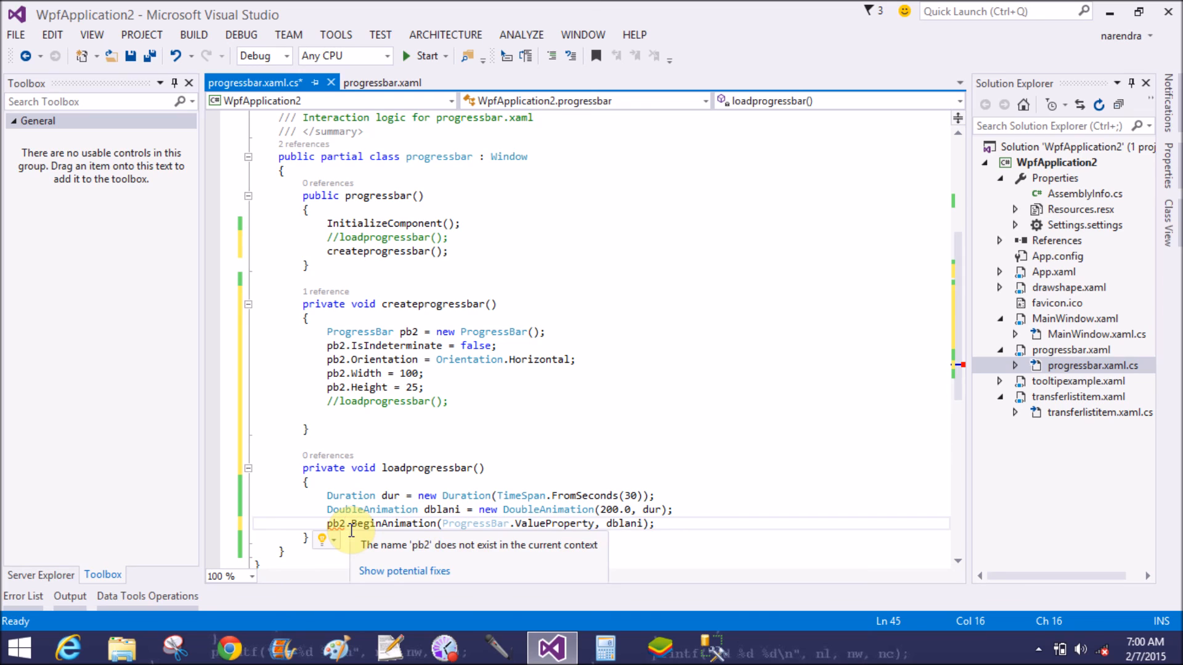
key("BackSpace")
type("1")
Copy the three 30-second animation lines into createprogressbar, targeting pb2
mouse_move(689, 532)
left_mouse_down()
mouse_move(418, 523)
mouse_move(319, 497)
mouse_move(479, 524)
mouse_move(658, 523)
left_mouse_up()
left_click(319, 497)
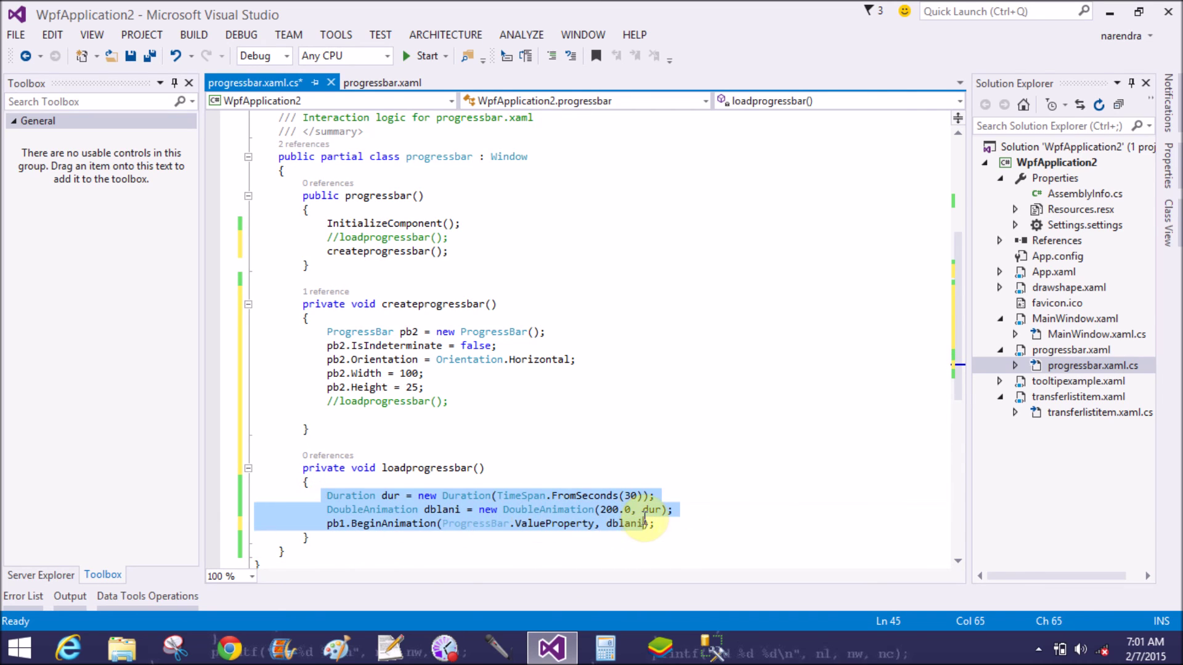
key("ctrl+c")
left_click(456, 404)
key("Return")
key("ctrl+v")
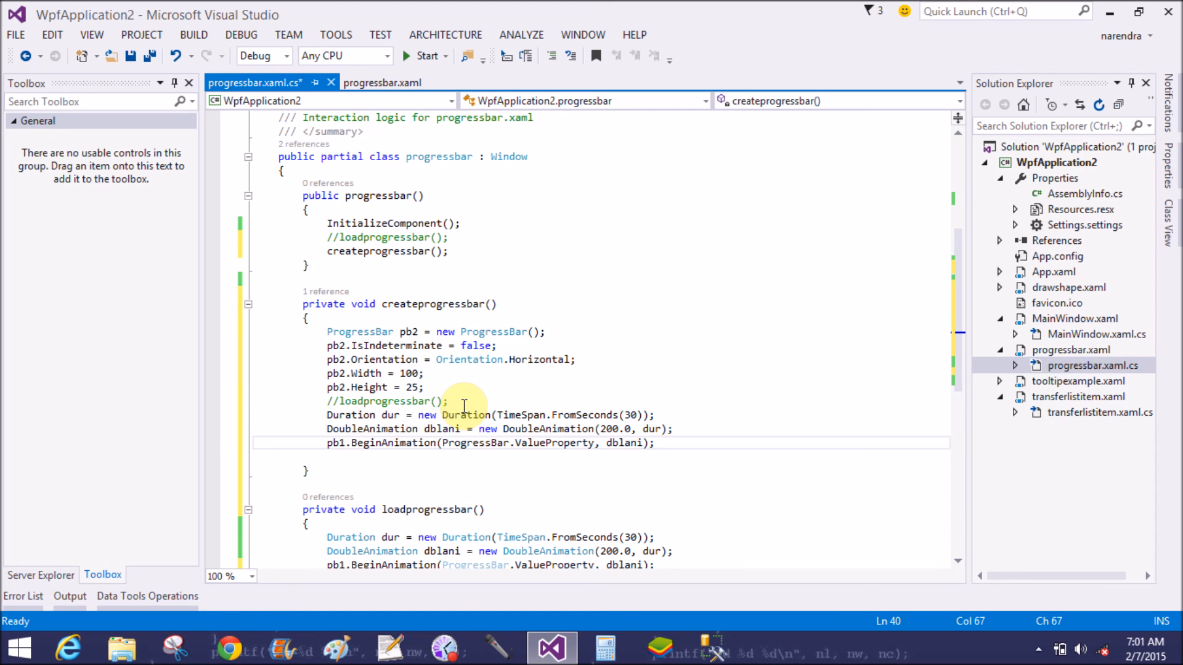
left_click(344, 444)
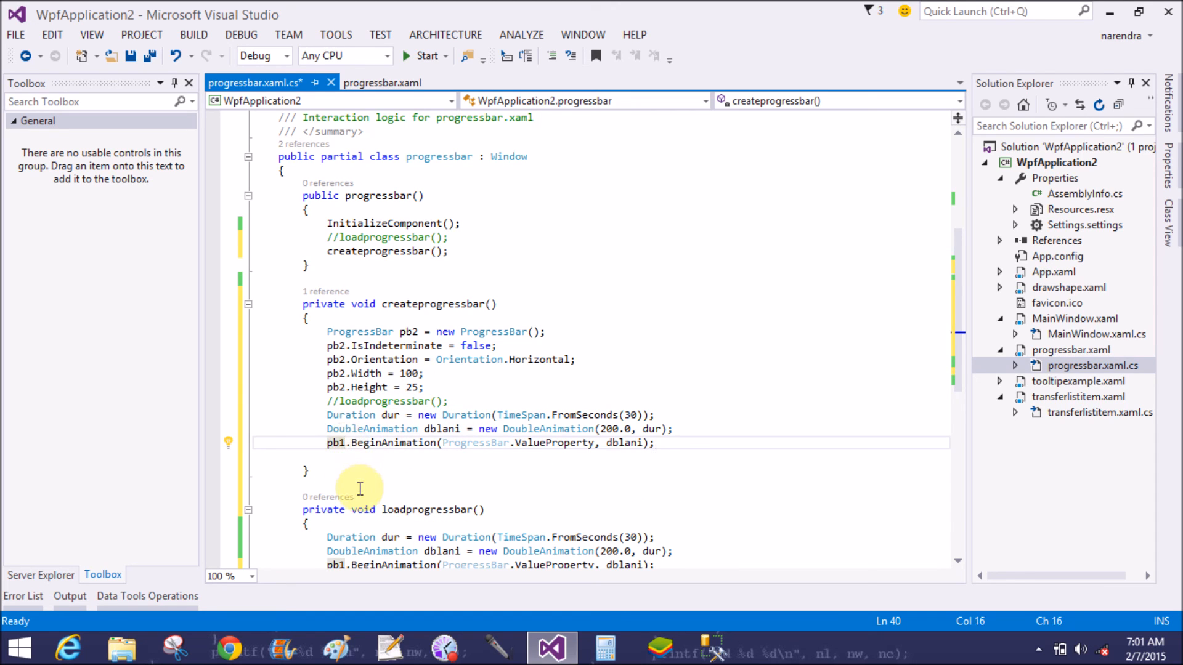
key("BackSpace")
type("2")
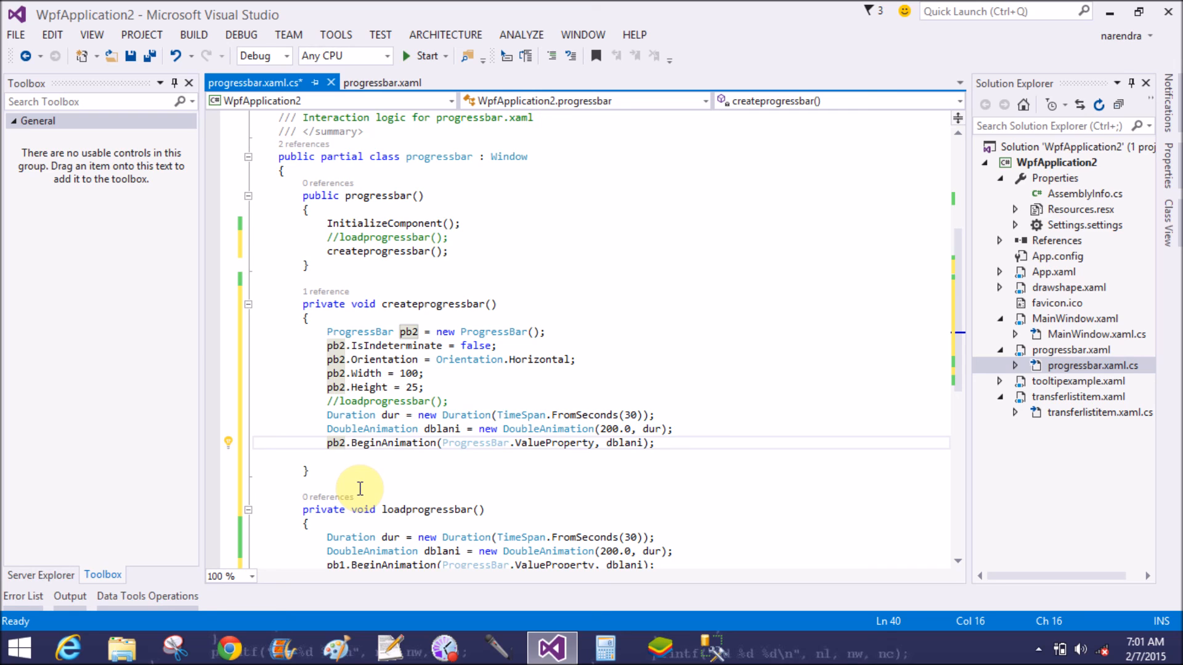
left_click(689, 444)
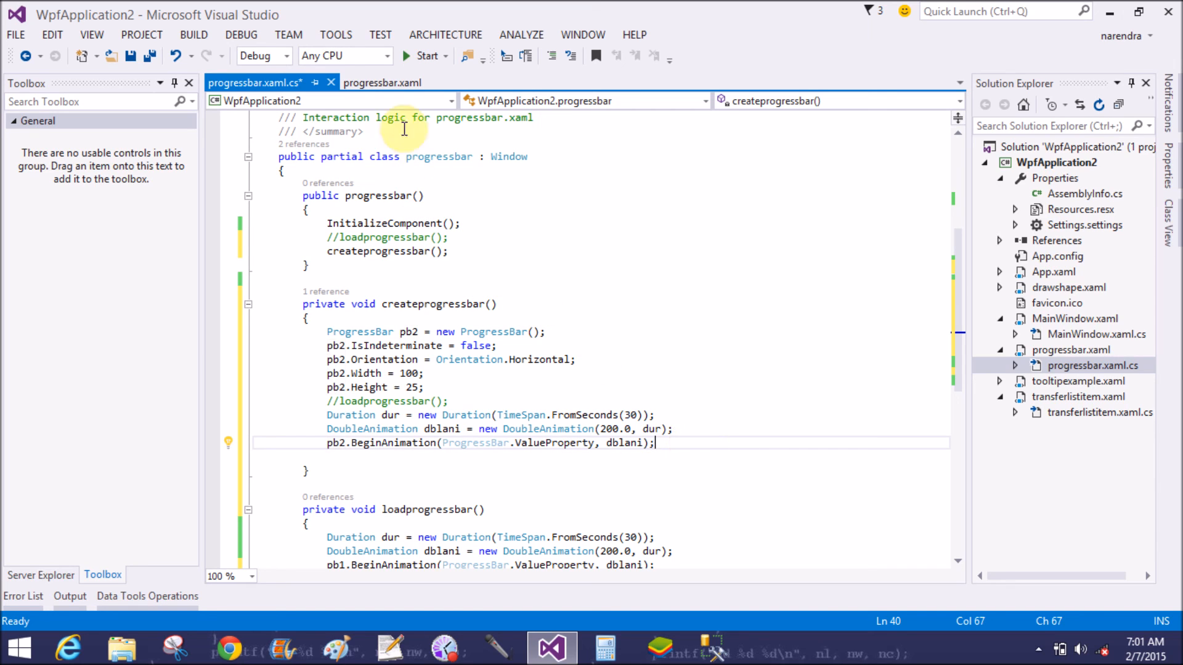
Confirm the StatusBar is named sbar1 in progressbar.xaml
left_click(382, 83)
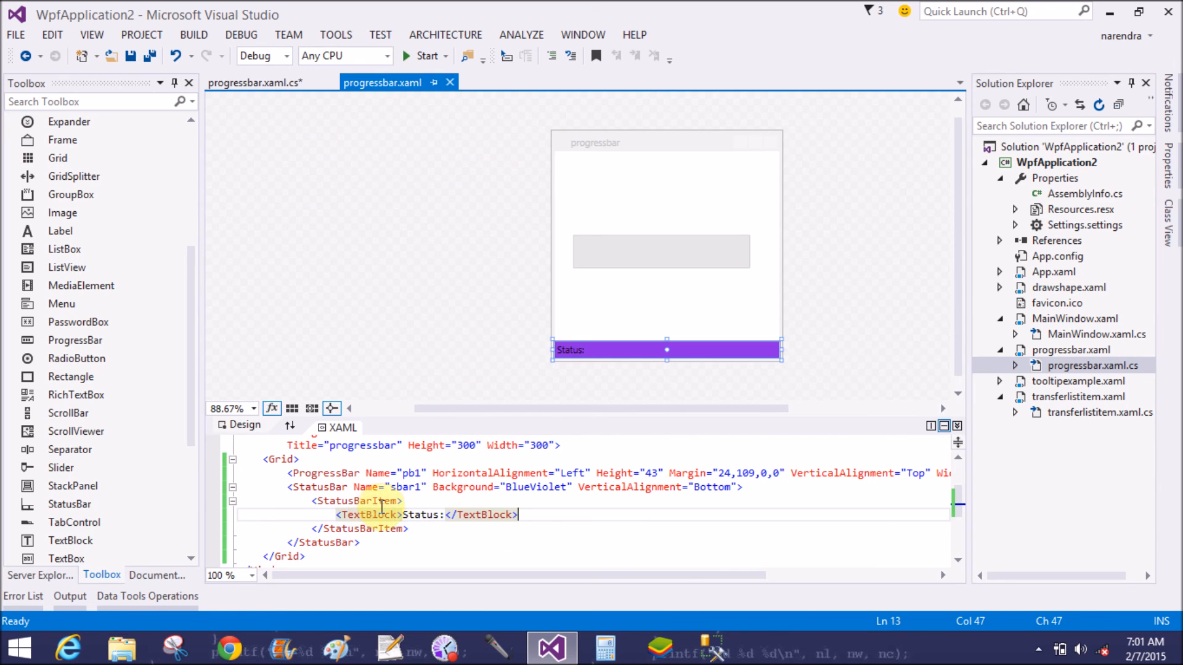
left_click(404, 488)
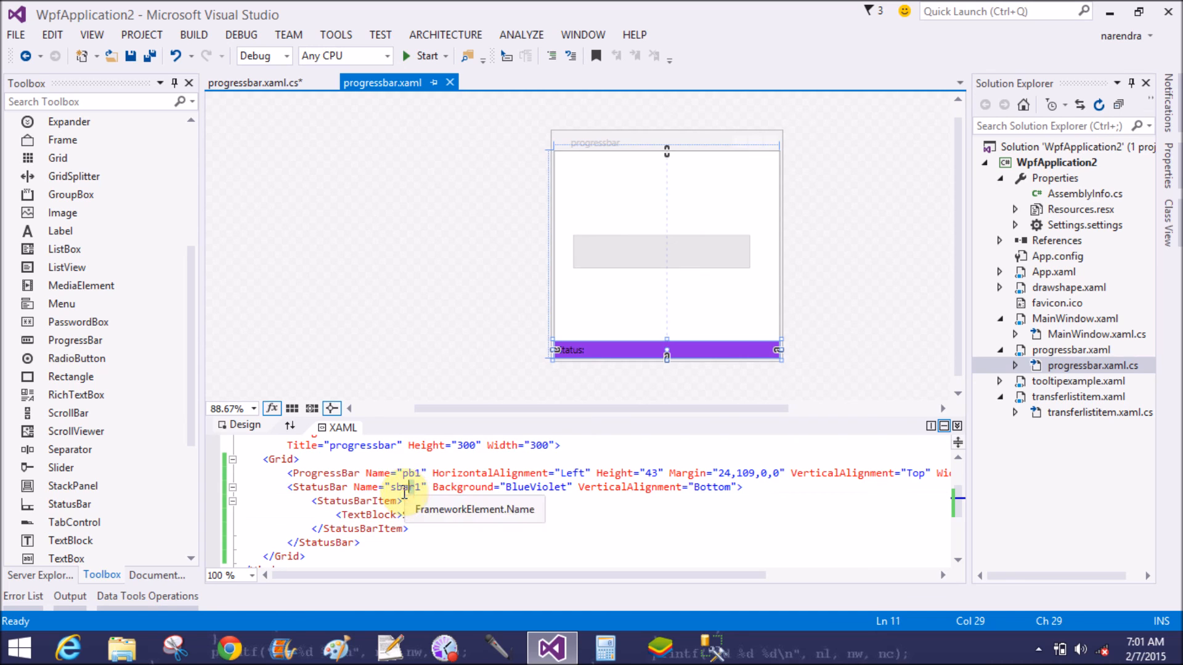
left_click(255, 82)
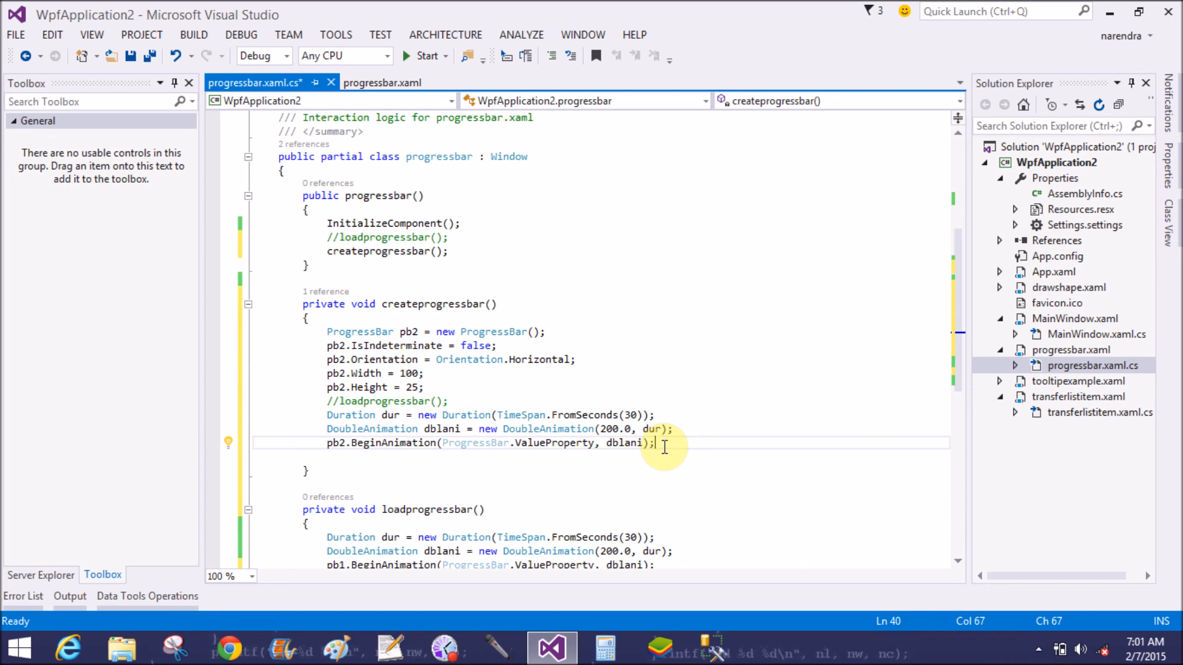
End createprogressbar with sbar1.Items.Add(pb2);
key("Return")
type("sbar1.")
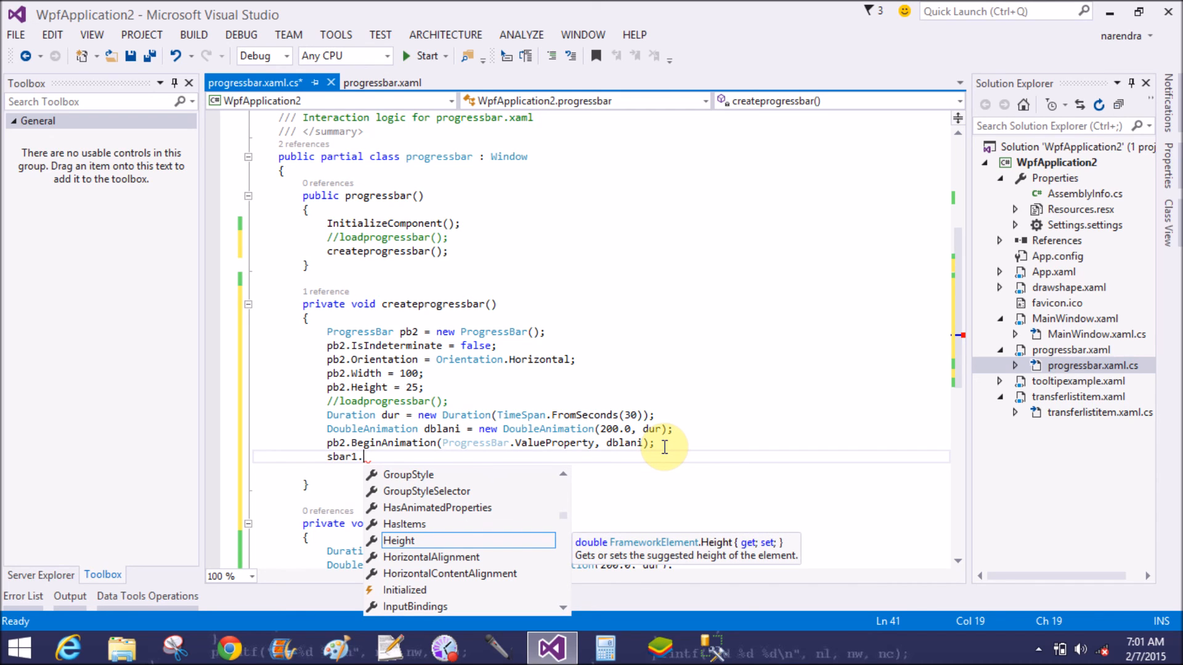
type("Ite")
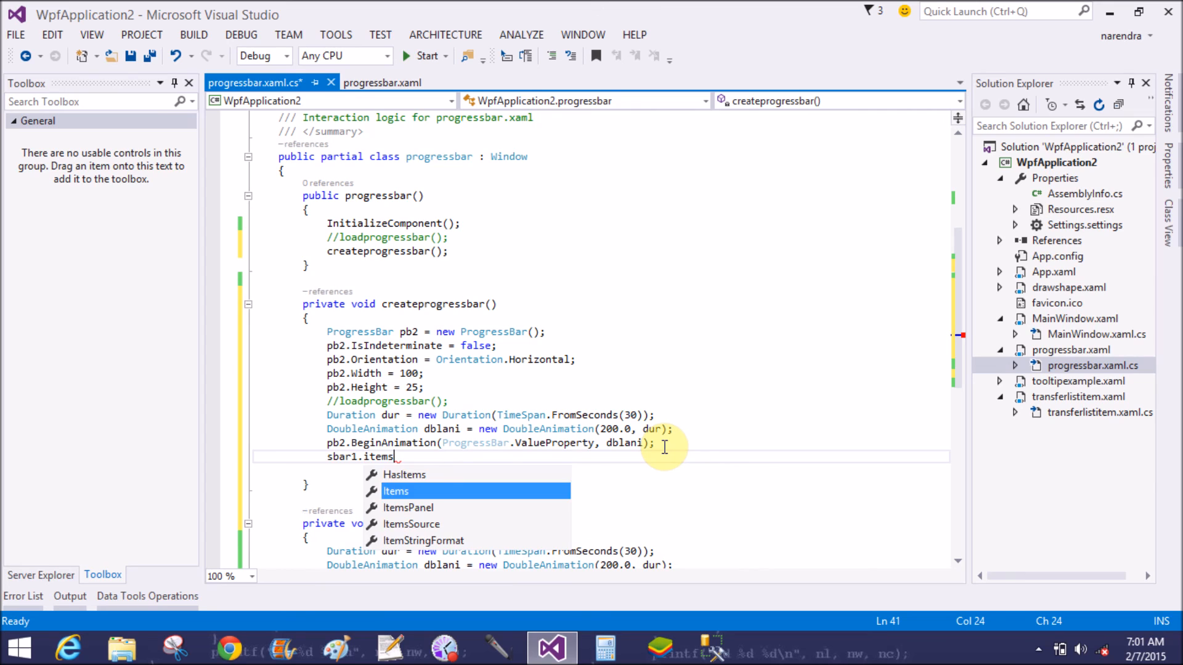
key("Tab")
type("Ad")
key("Tab")
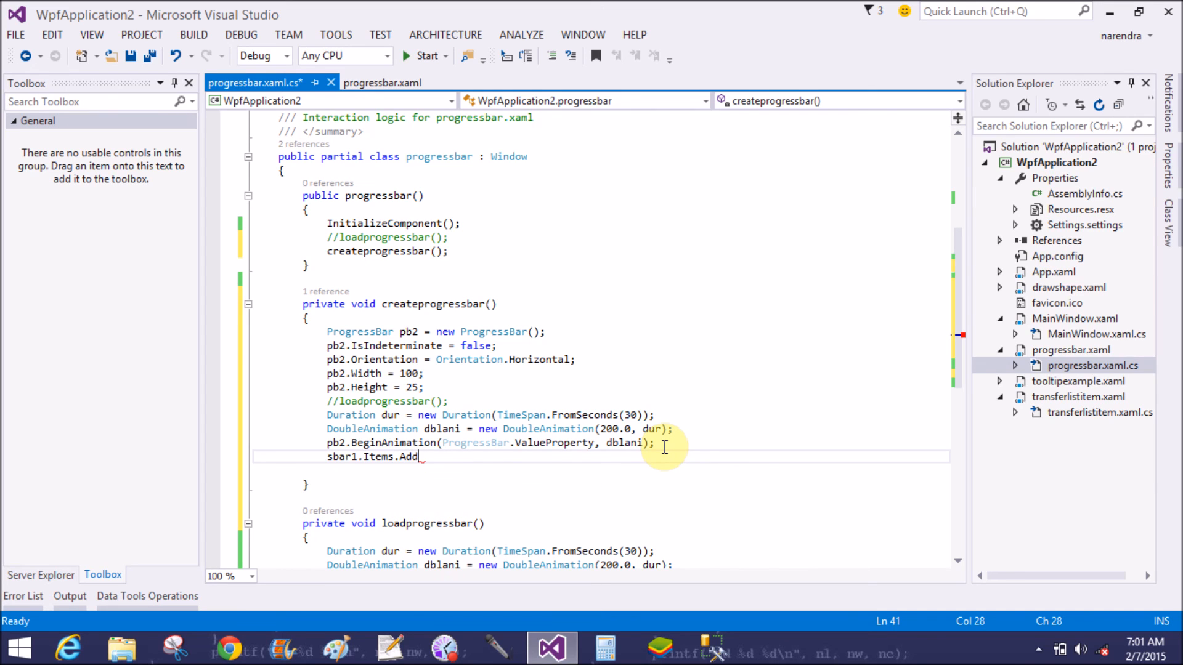
type("(")
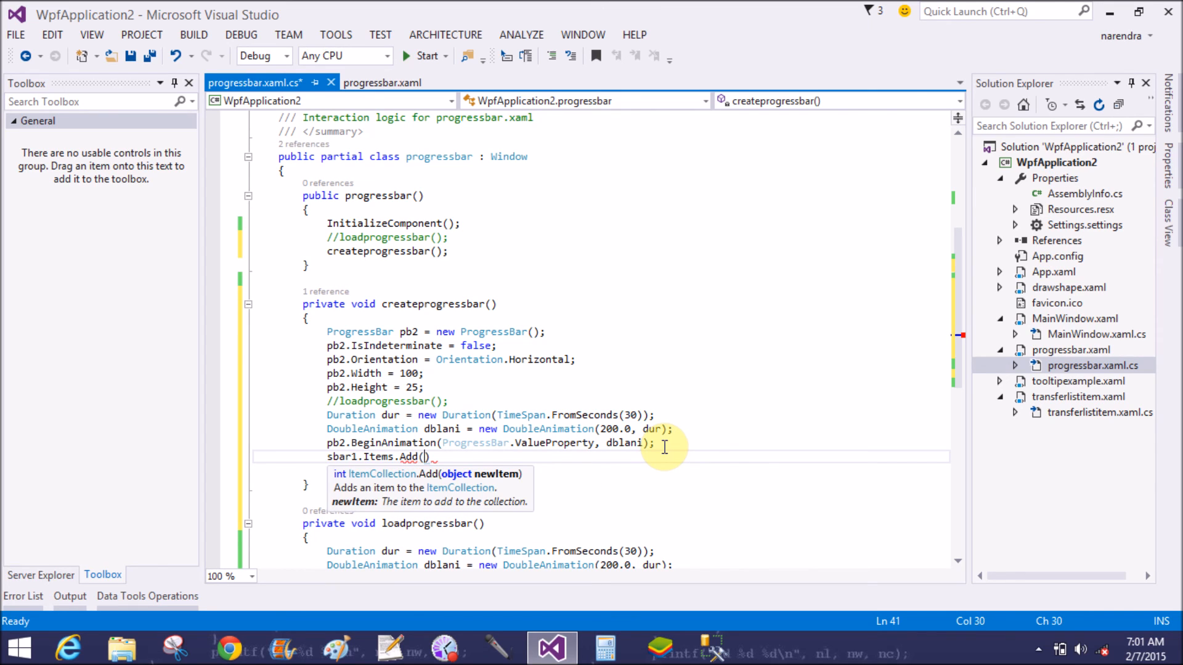
type("pb2")
type(");")
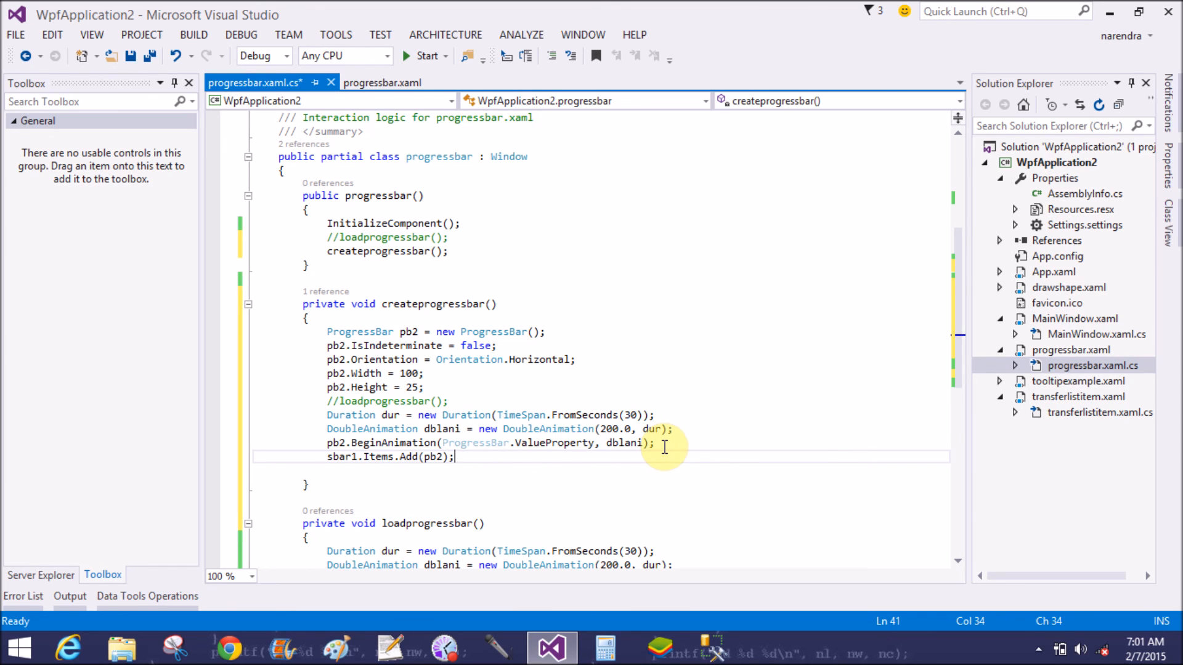
scroll(664, 447, "down", 2)
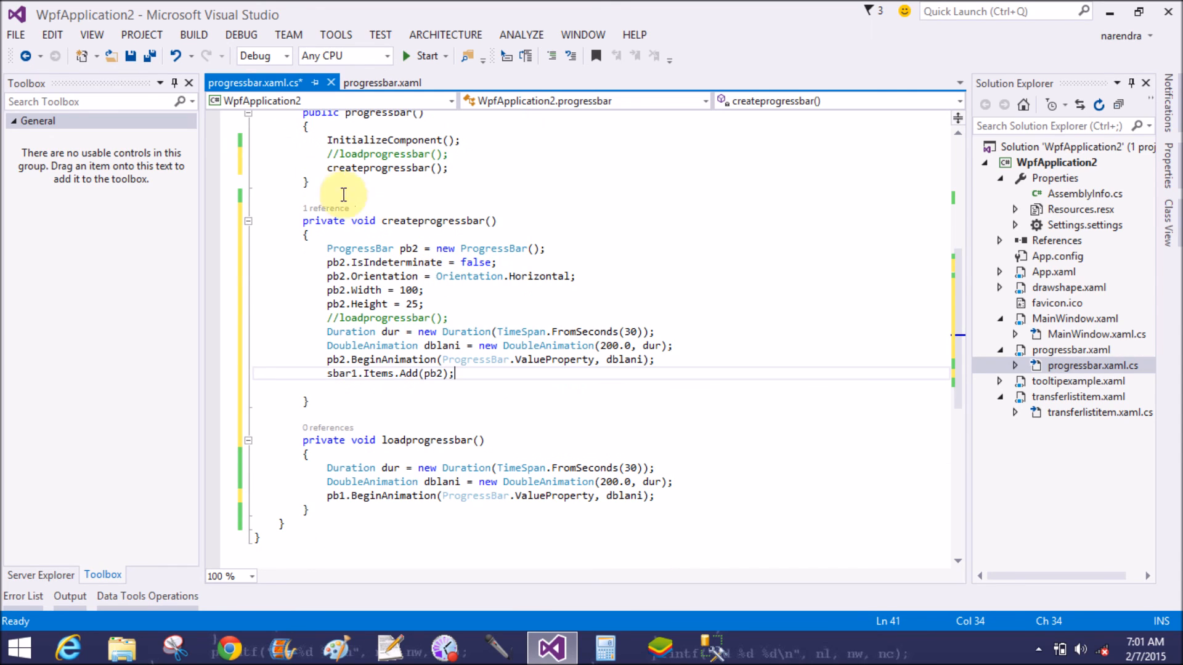
Save the code-behind and start WpfApplication2 to show the progress bar in the status bar
left_click(131, 56)
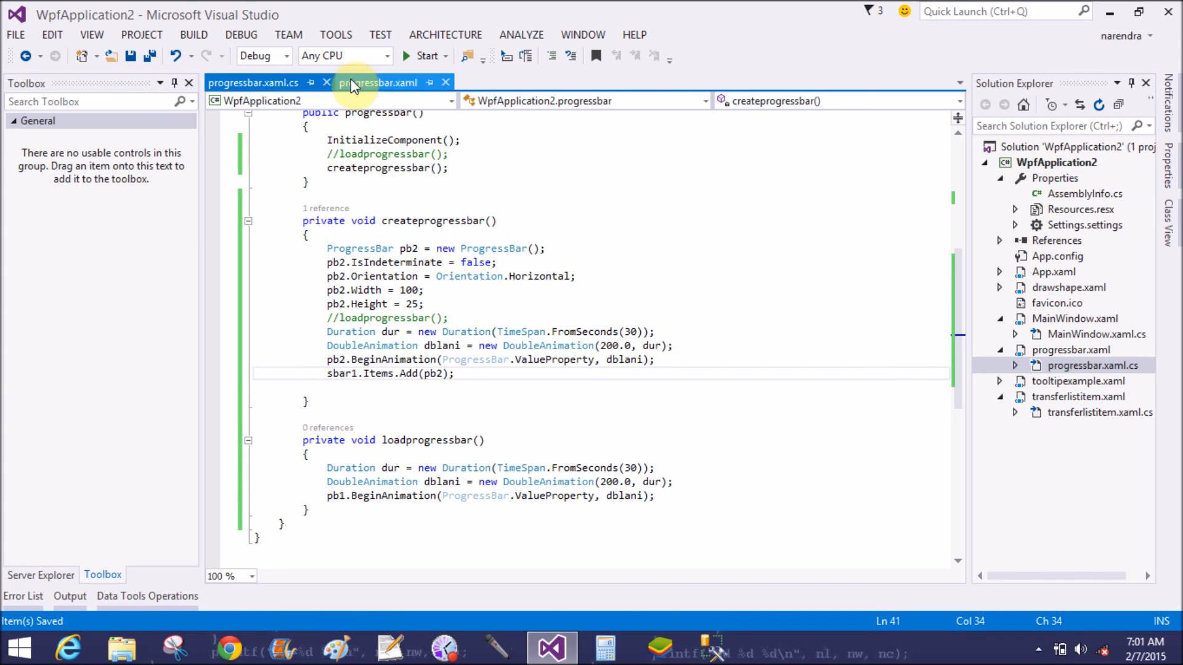
left_click(427, 58)
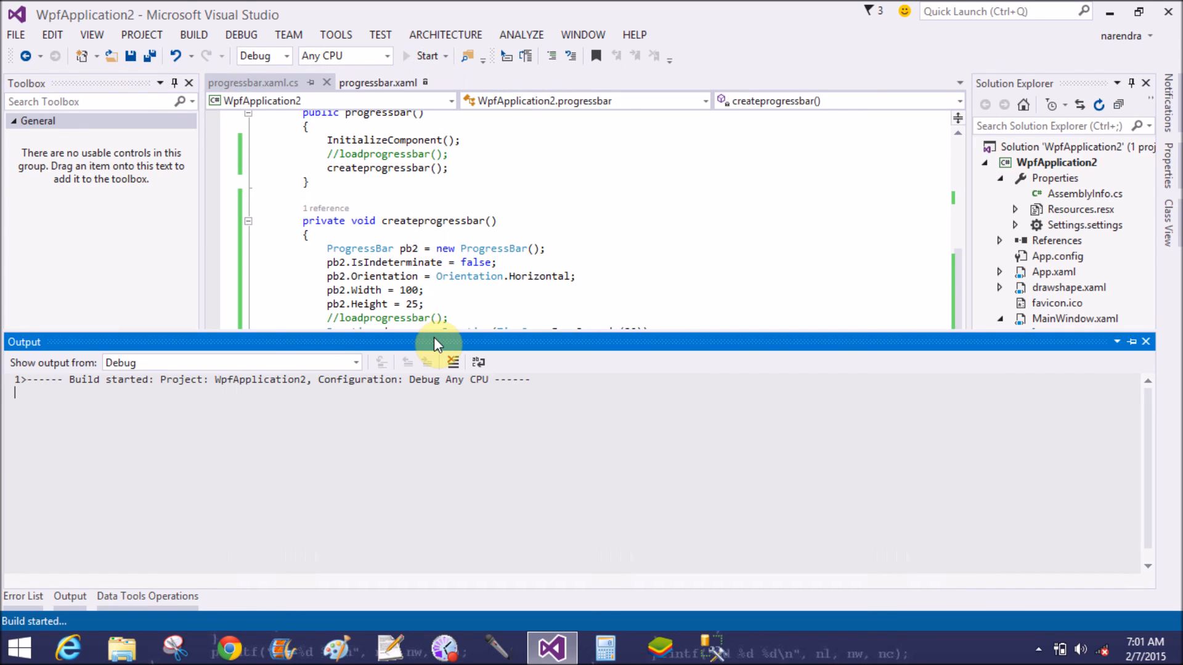